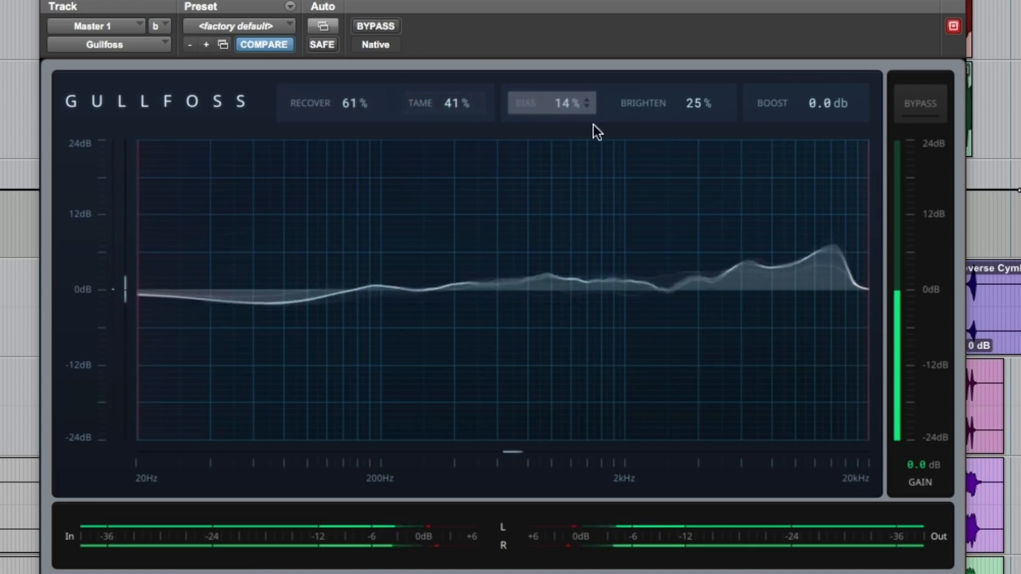
Set Boost to 3.4 dB and sweep Tame repeatedly between 200% and 0% to hear its effect.
drag(805, 111, 806, 94)
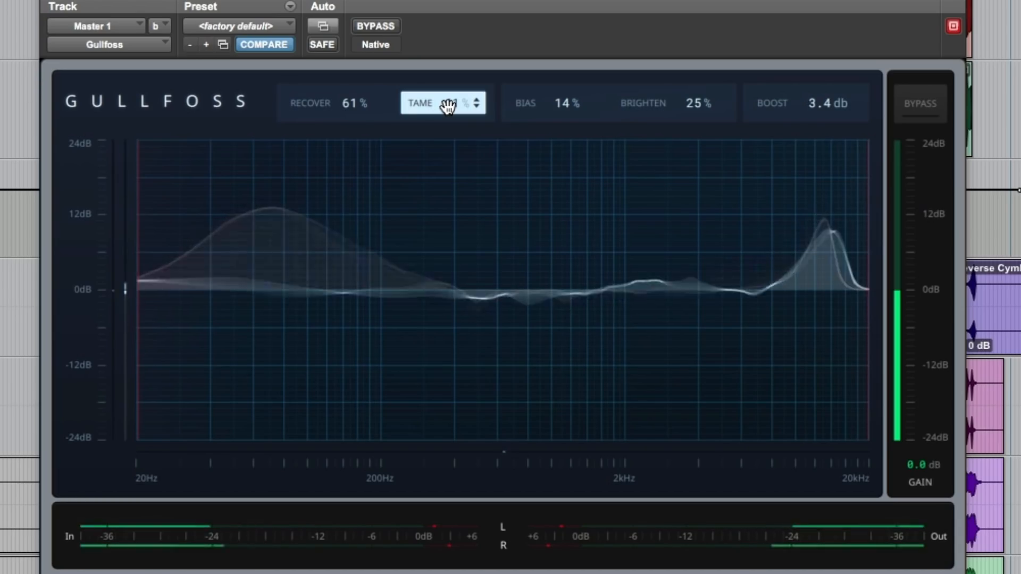
drag(448, 107, 448, 27)
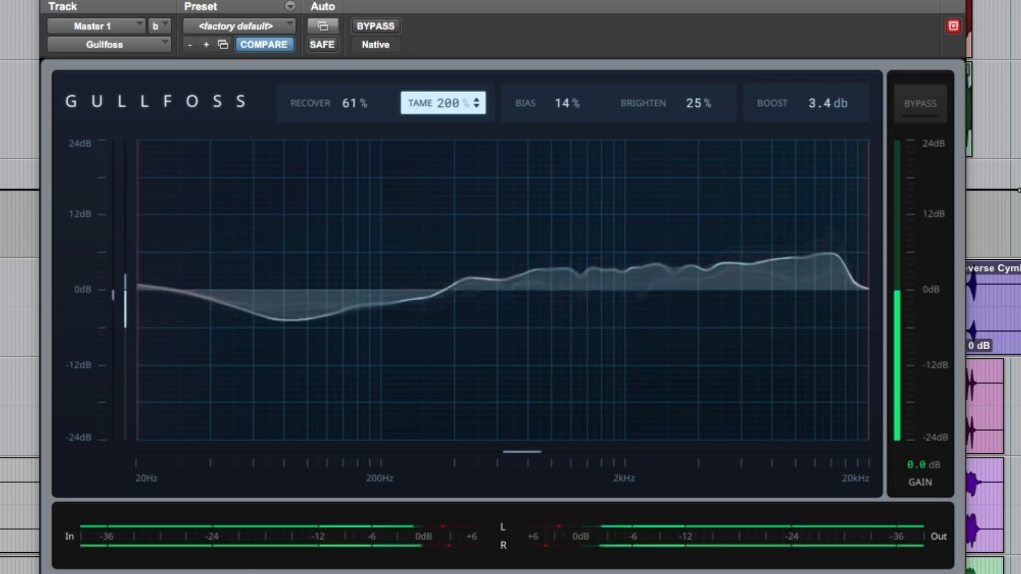
drag(448, 102, 448, 202)
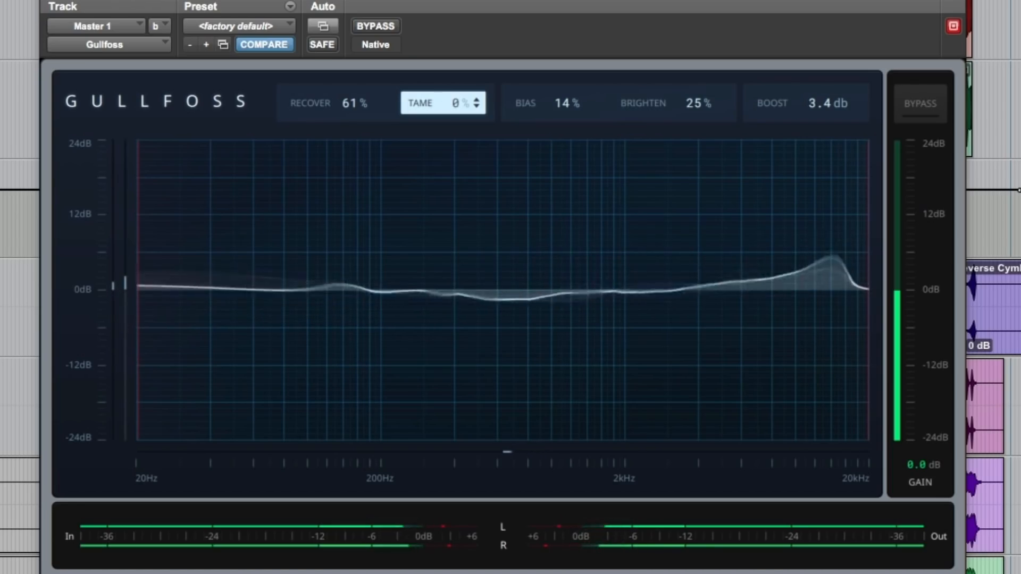
drag(449, 103, 449, 27)
drag(448, 103, 449, 206)
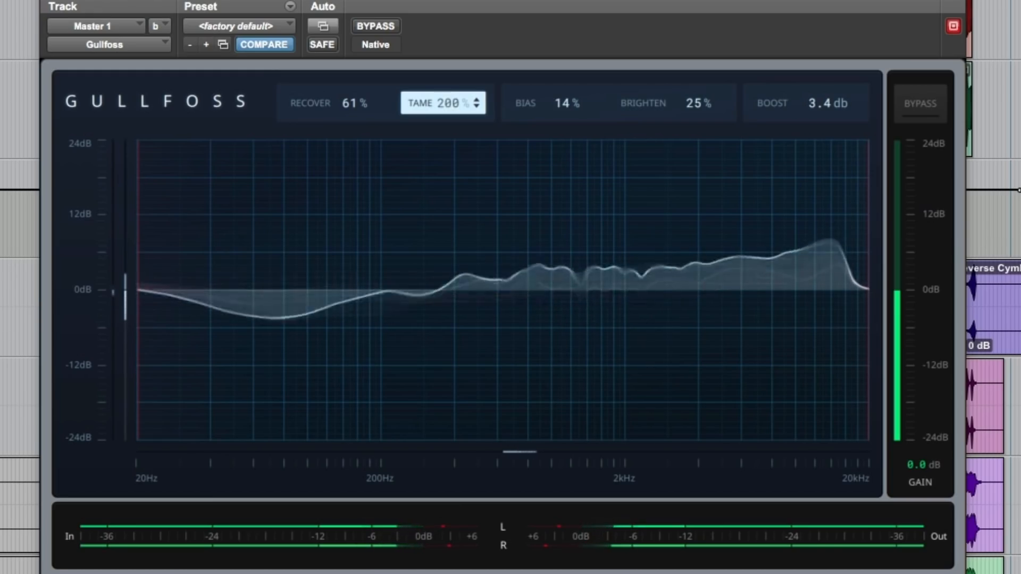
Set Recover to 121%, Tame to 50%, Bias to -28% and Brighten to 30%.
drag(353, 102, 353, 82)
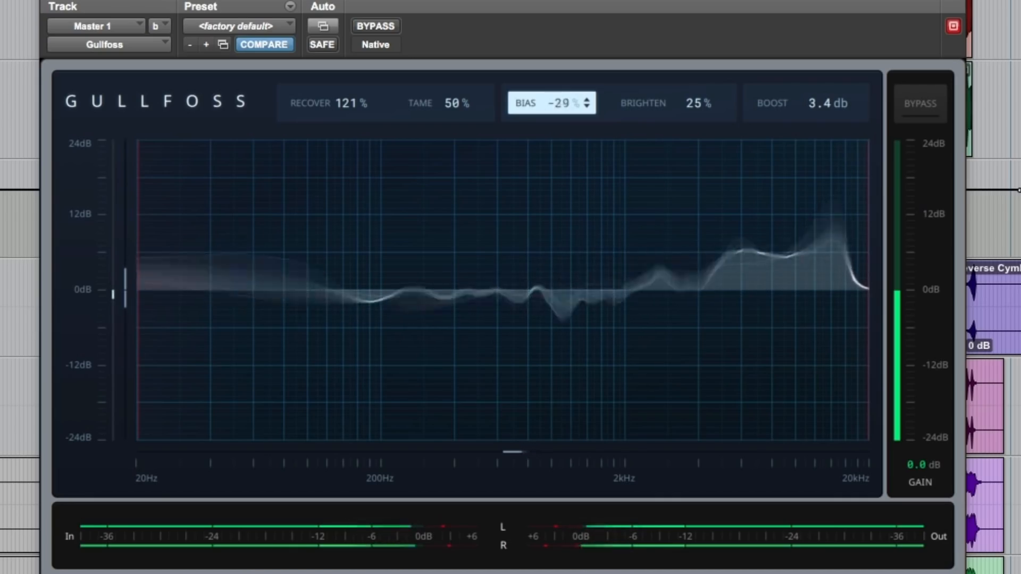
drag(656, 114, 656, 111)
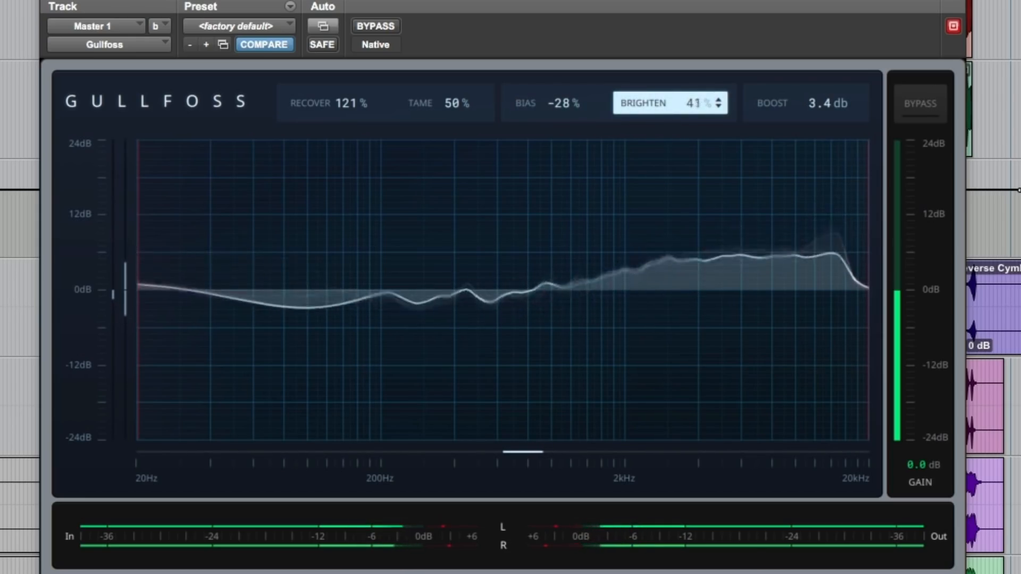
drag(672, 108, 672, 110)
Audition high and low amounts of Boost and Recover, settling on Recover 55% and Boost 8.7 dB.
drag(815, 98, 815, 54)
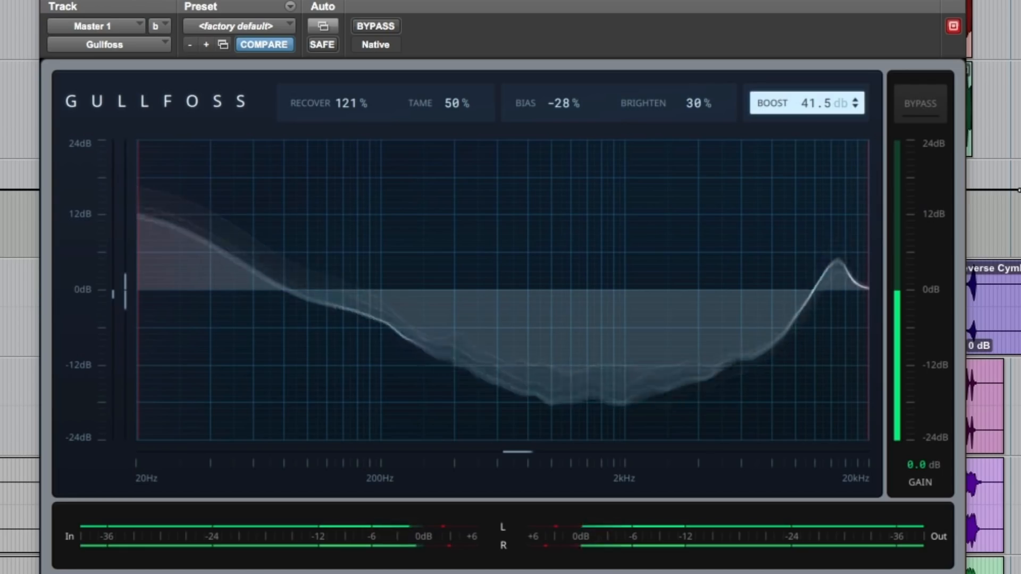
drag(815, 54, 815, 112)
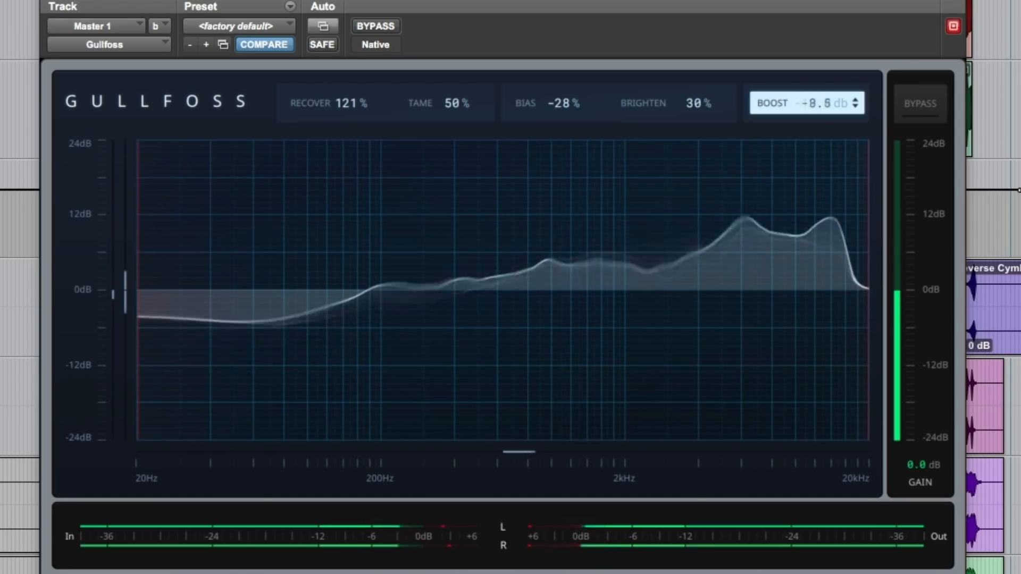
drag(326, 107, 326, 154)
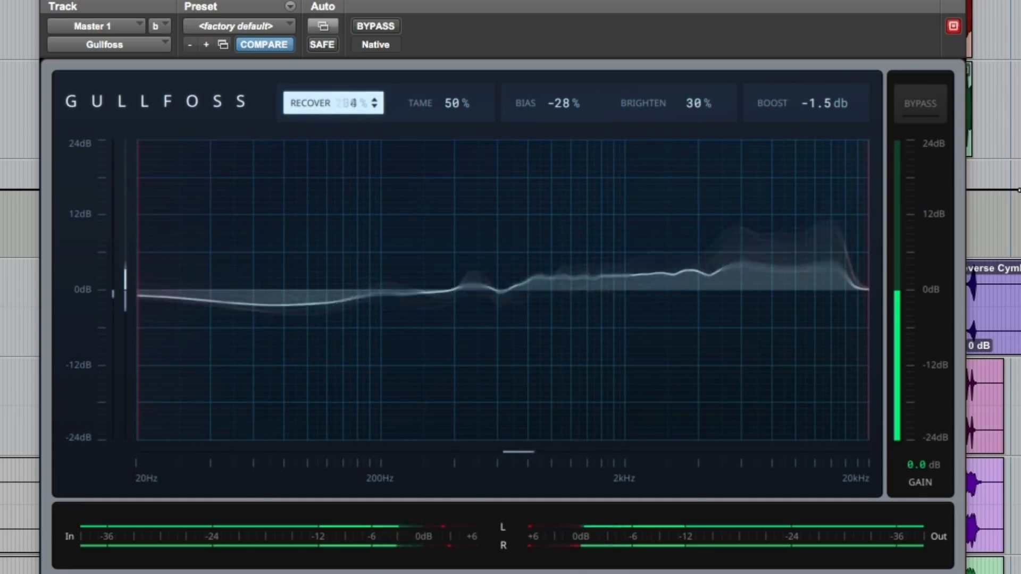
drag(333, 103, 334, 71)
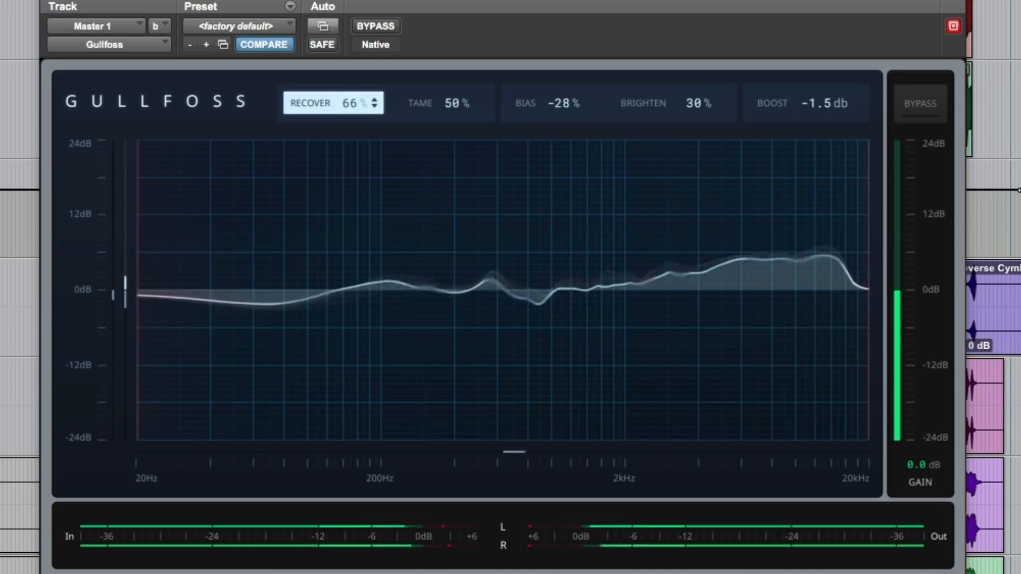
drag(777, 106, 777, 73)
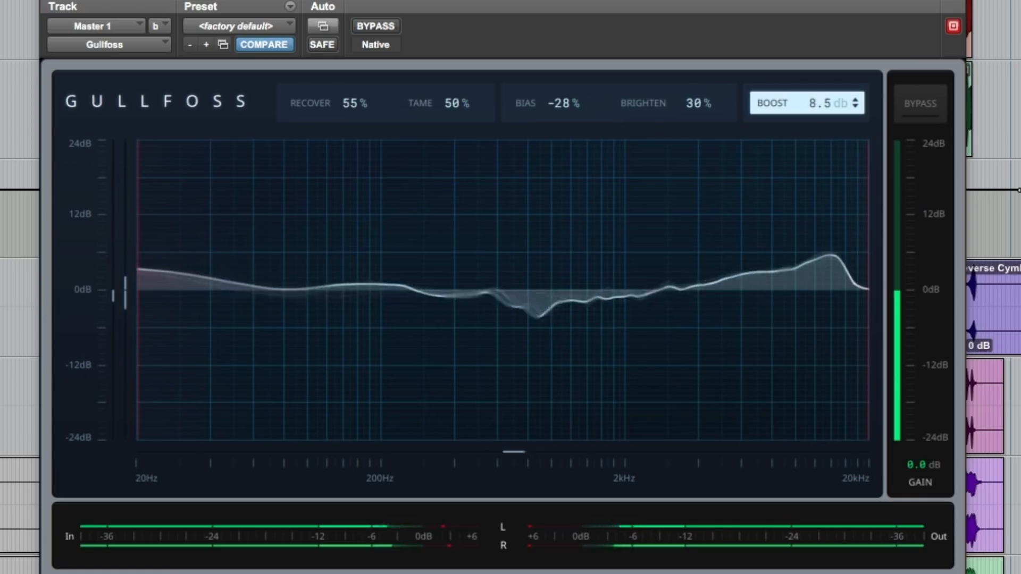
Compare the mix with Gullfoss bypassed and active, and toggle the session playback.
click(932, 108)
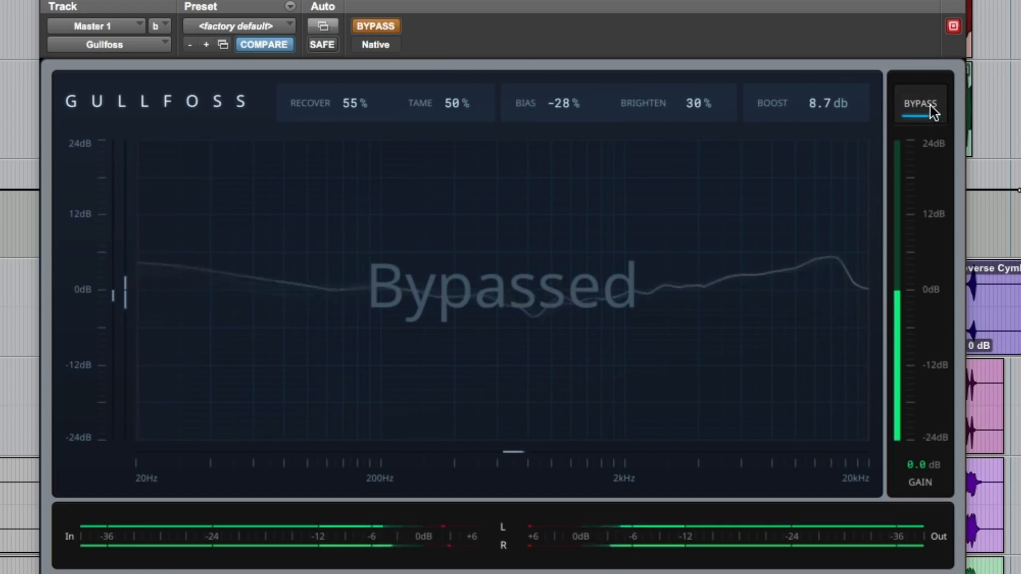
click(933, 108)
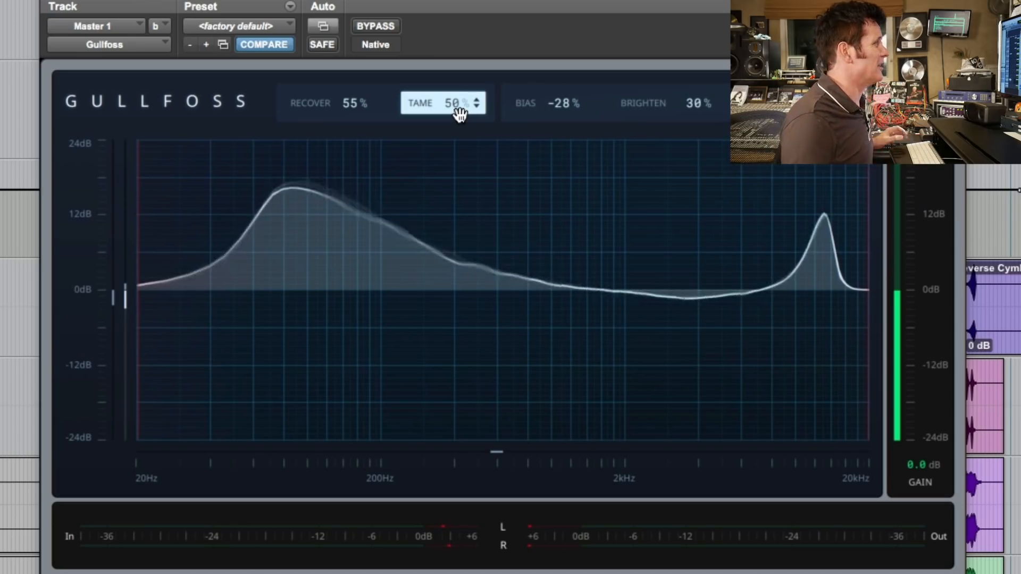
key(space)
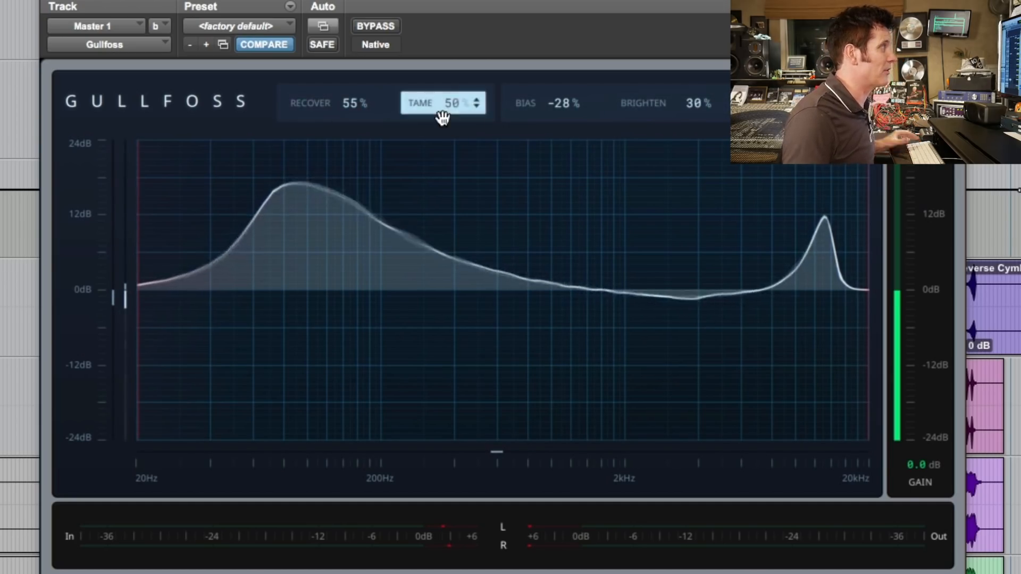
Try Boost at 50 dB and about -47.6 dB, reset it, and set it to 3.9 dB.
drag(794, 115, 794, 89)
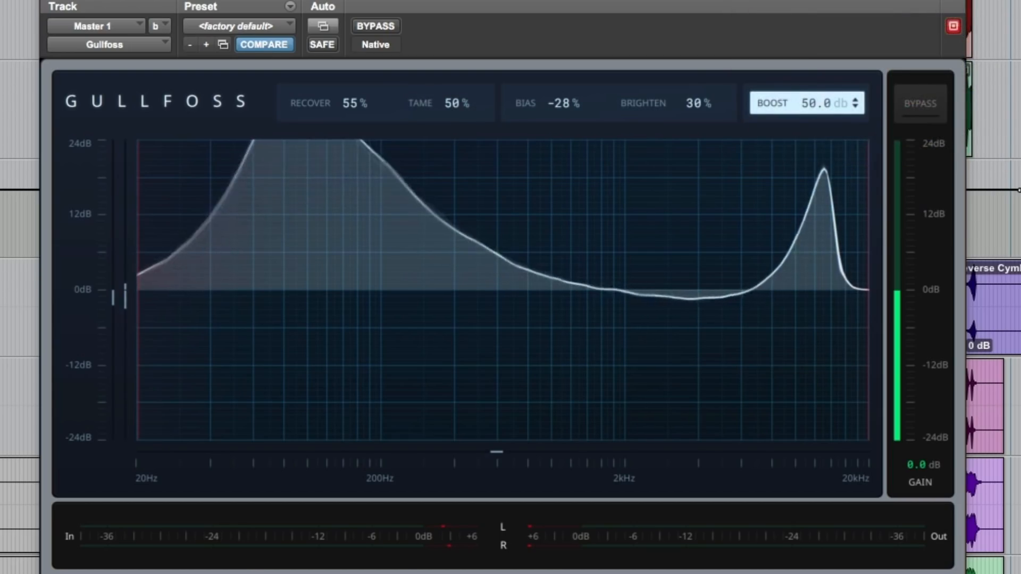
drag(793, 89, 793, 147)
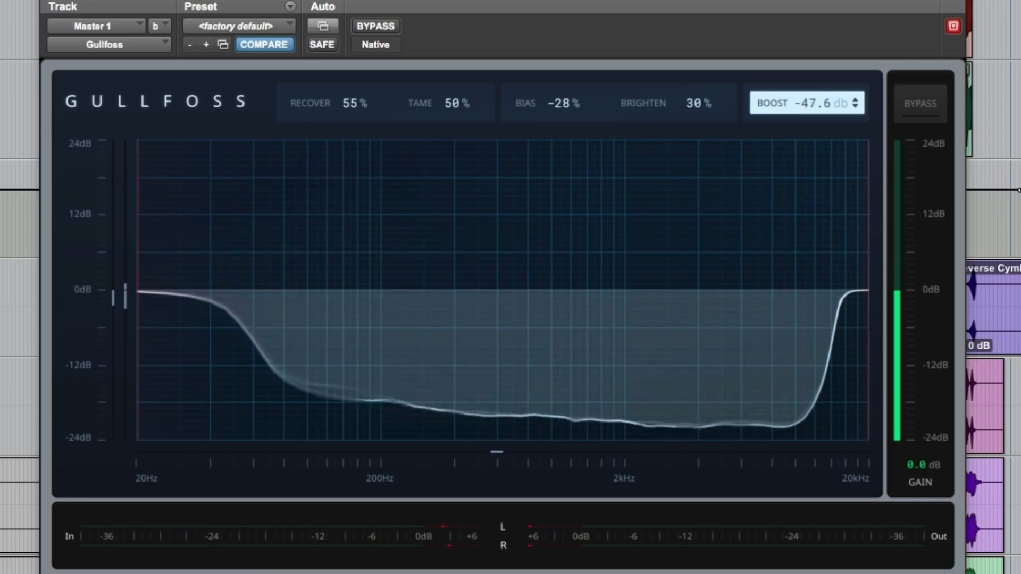
double_click(805, 110)
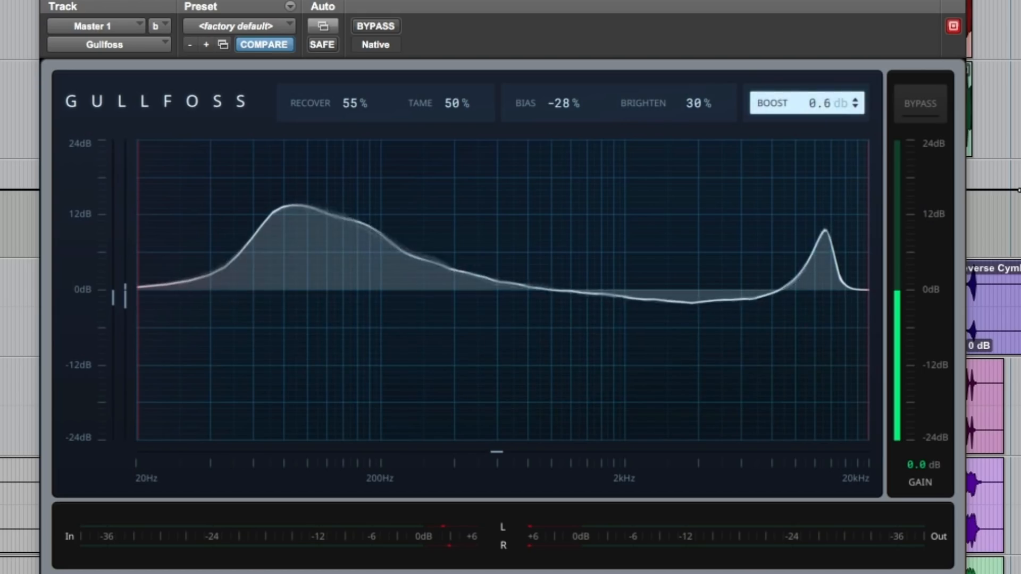
drag(804, 109, 804, 103)
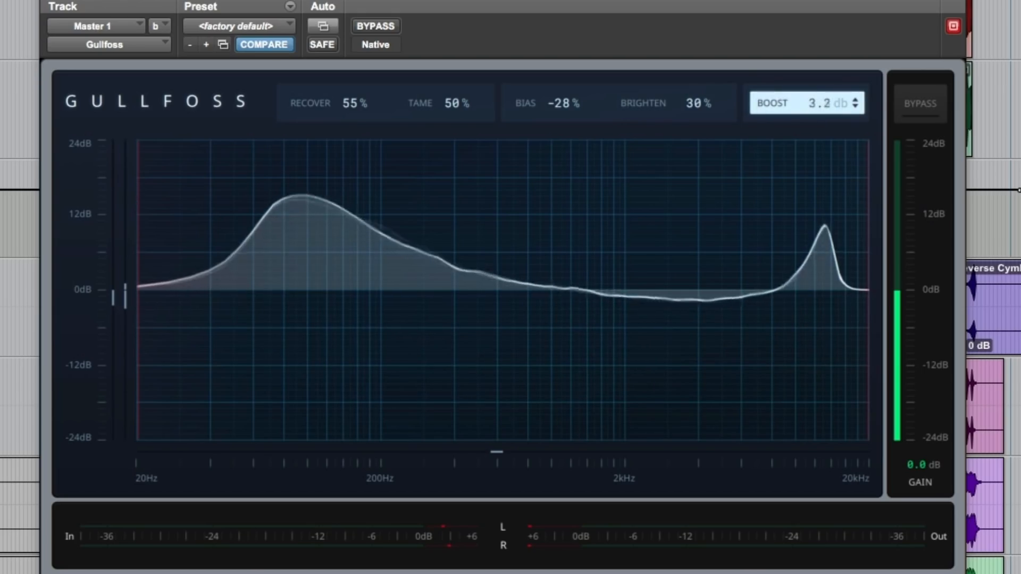
Play the mix and compare it twice with Gullfoss bypassed and active.
key(space)
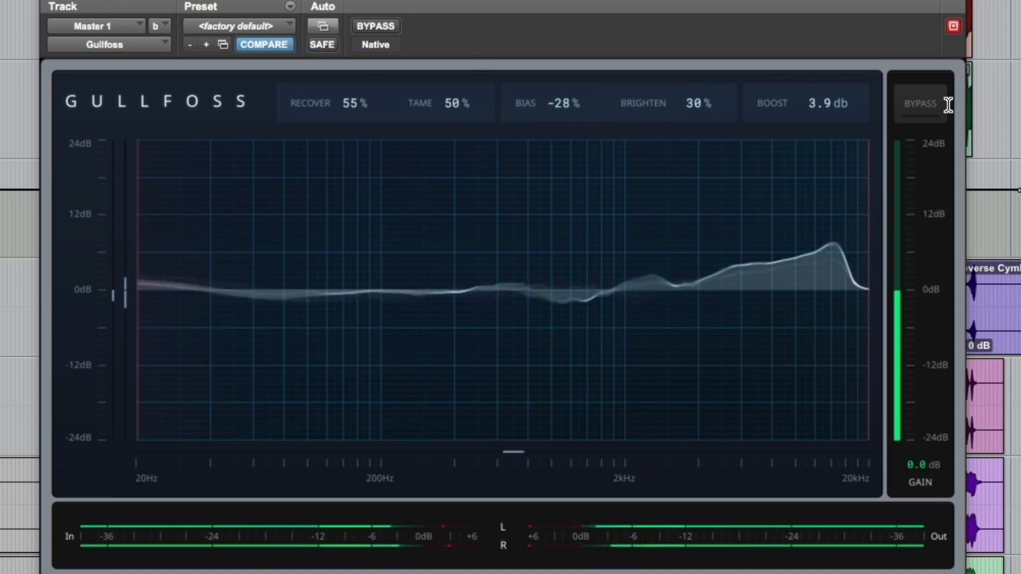
click(928, 109)
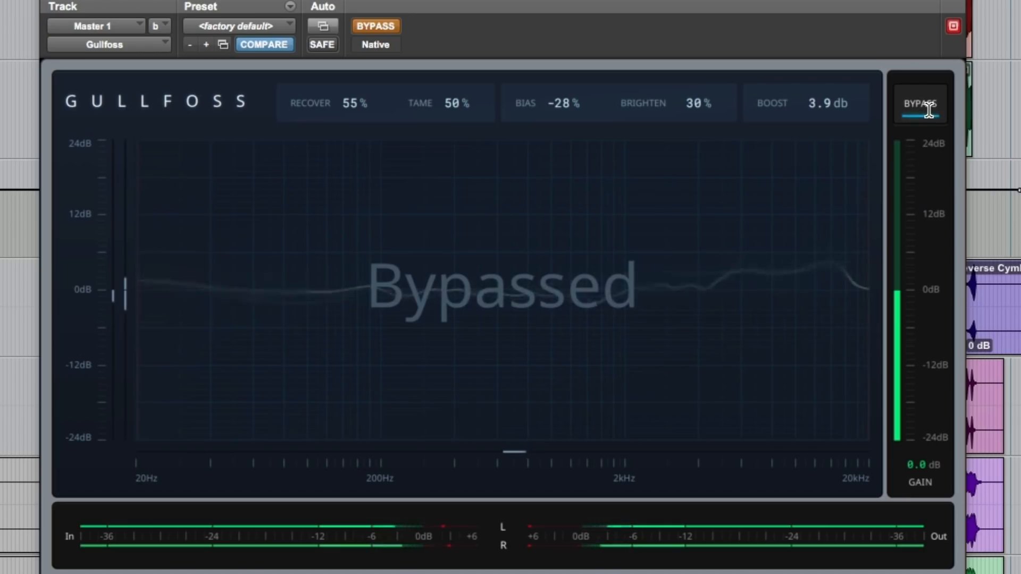
click(927, 110)
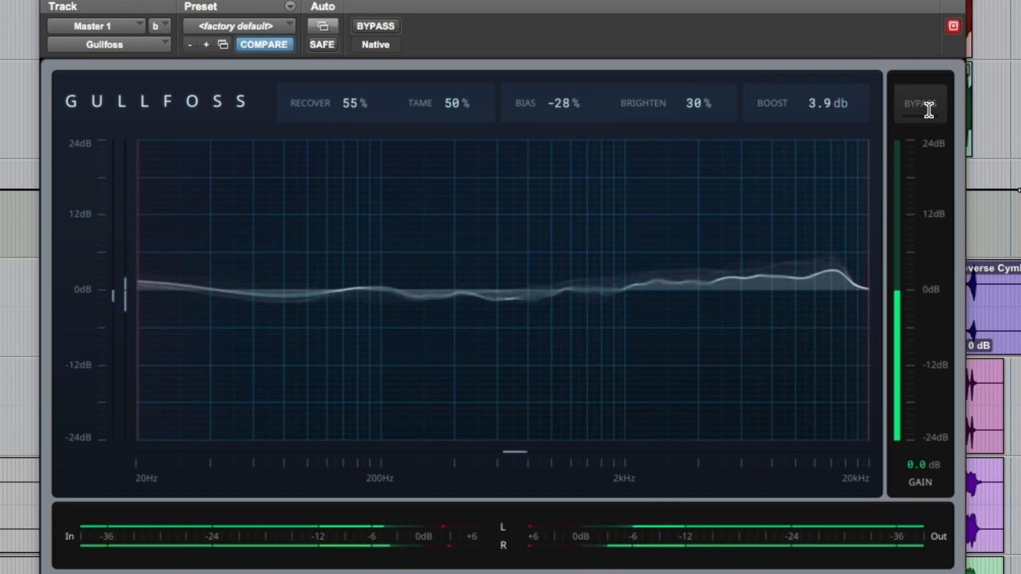
click(928, 111)
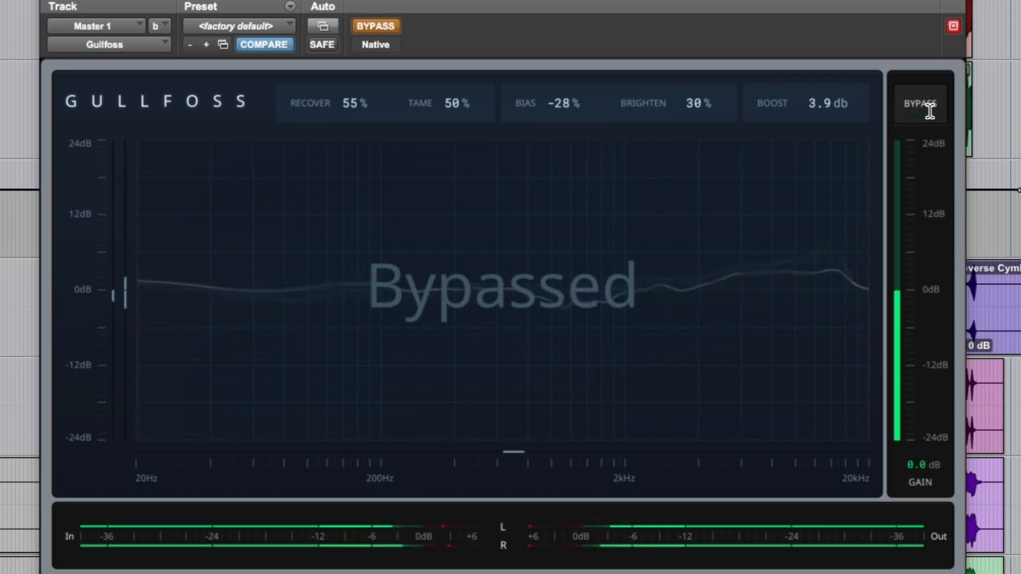
click(928, 111)
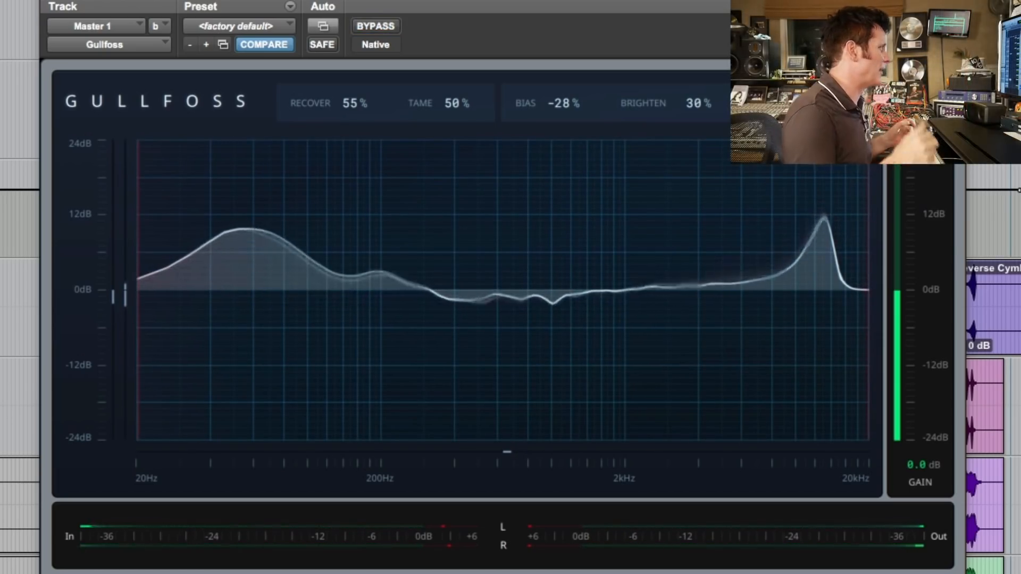
Raise the lower frequency limit to about 70 Hz and compare the playing mix with the effect bypassed and active.
drag(137, 238, 272, 237)
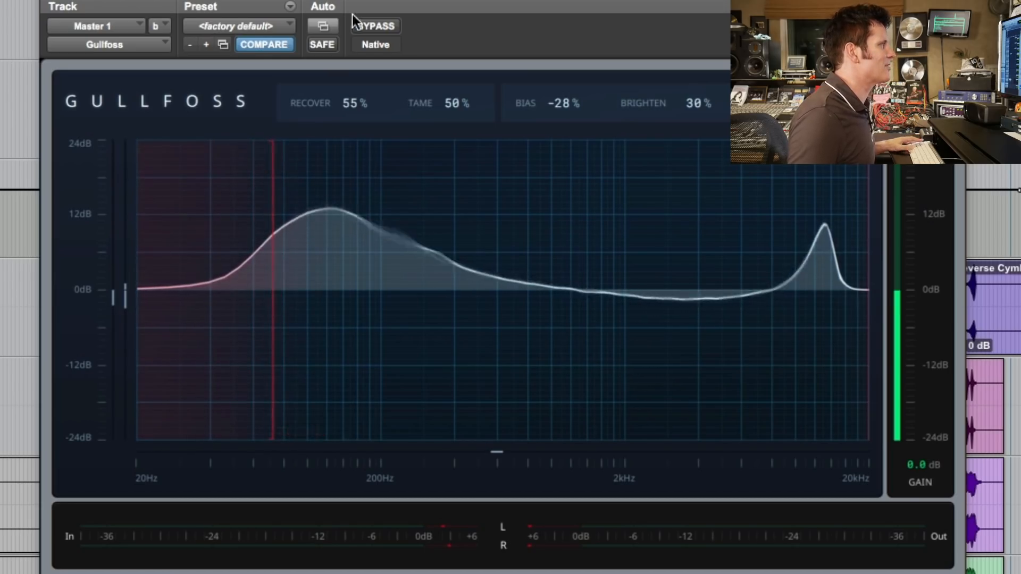
key(space)
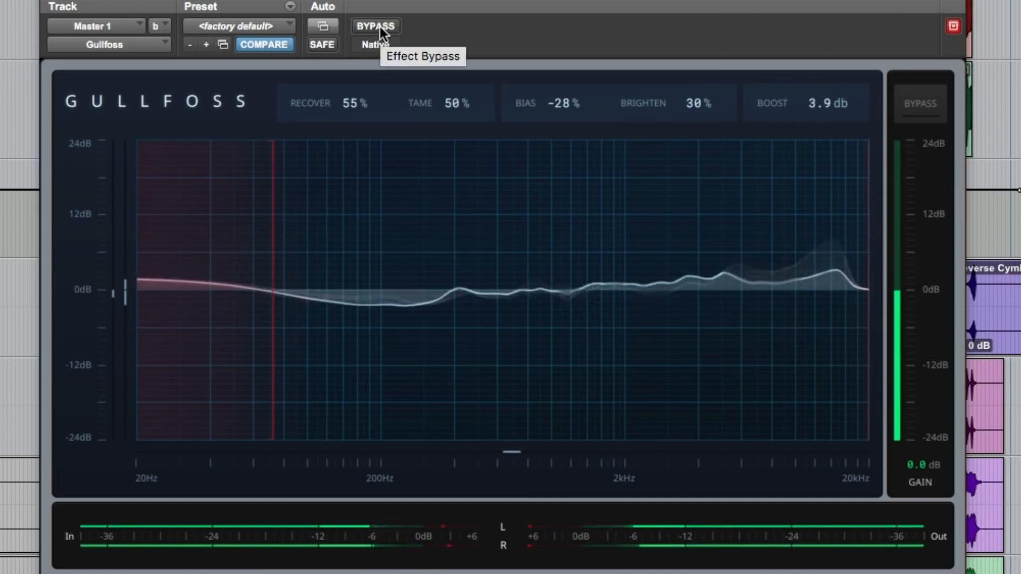
click(380, 27)
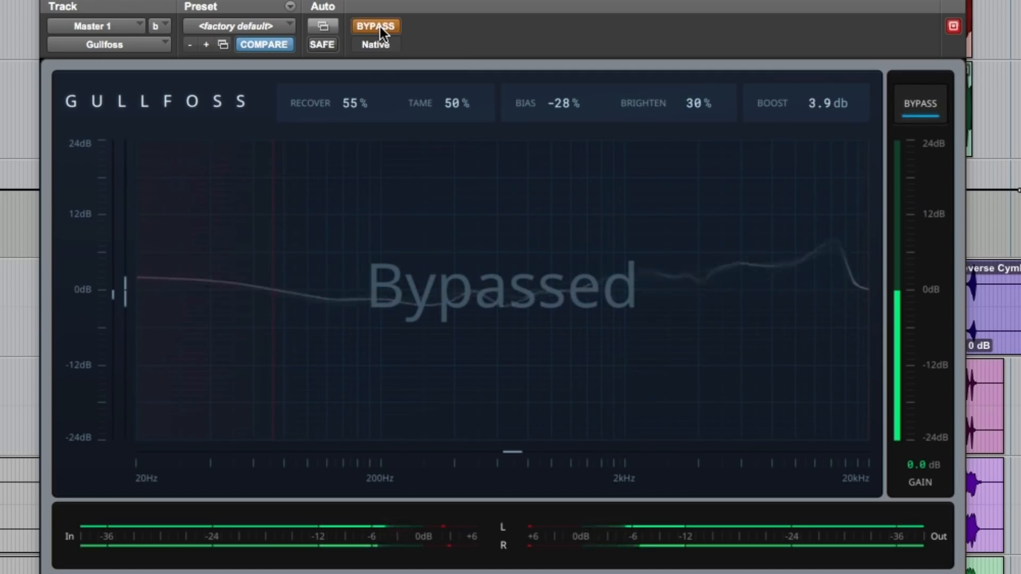
click(379, 27)
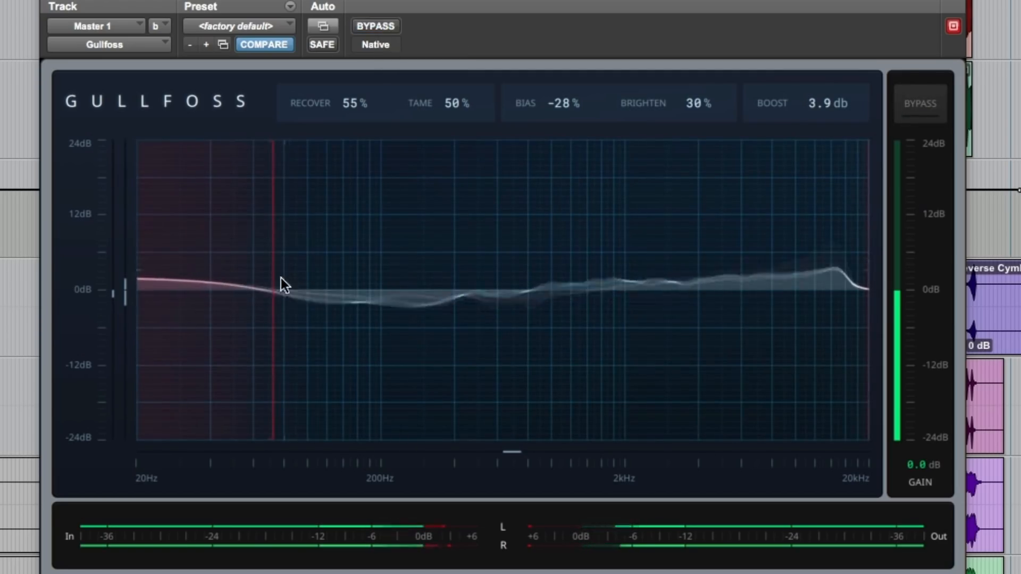
Raise the lower frequency limit to about 78 Hz and compare the mix again with the effect bypassed and active.
drag(273, 282, 282, 282)
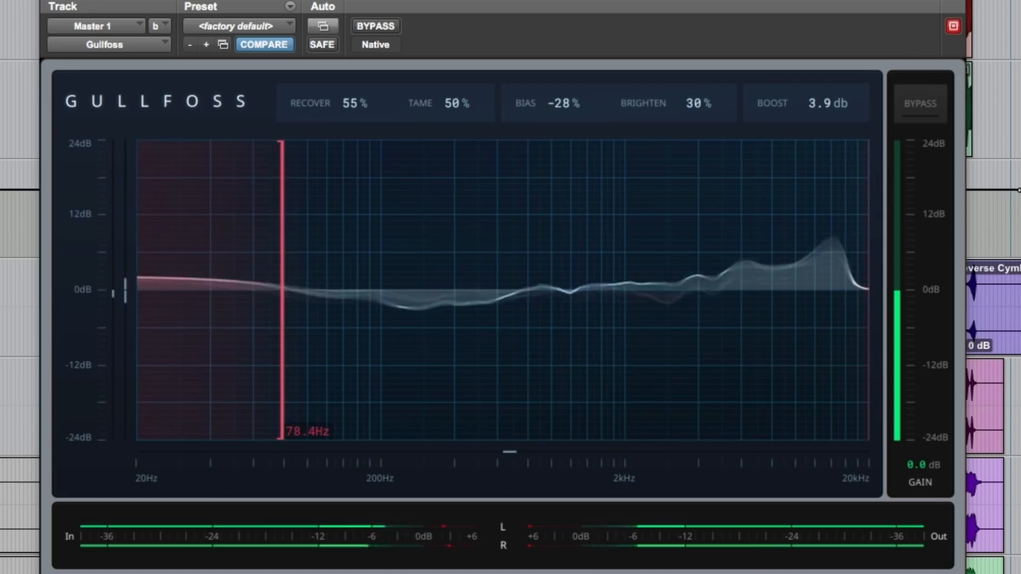
click(389, 27)
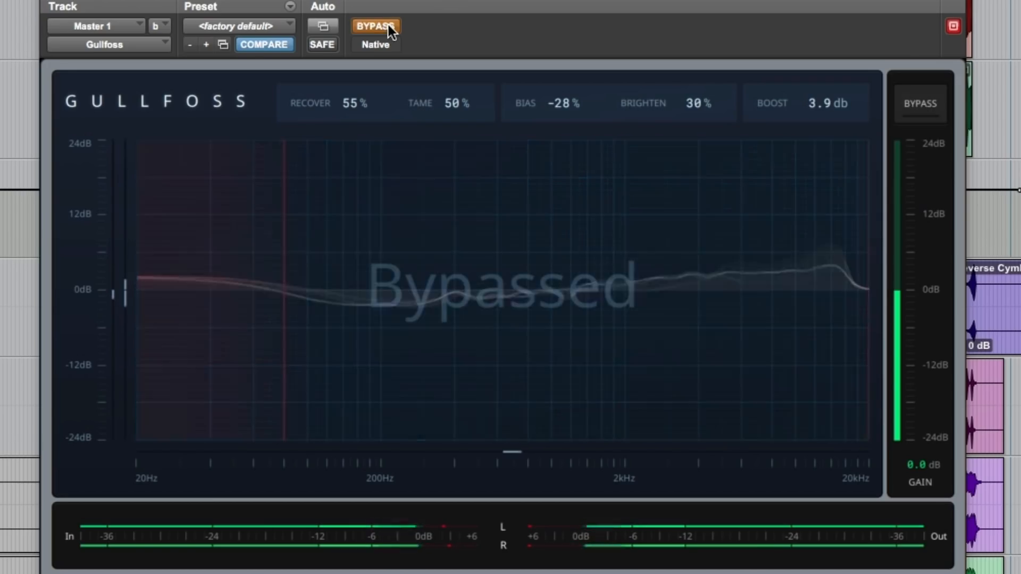
click(388, 26)
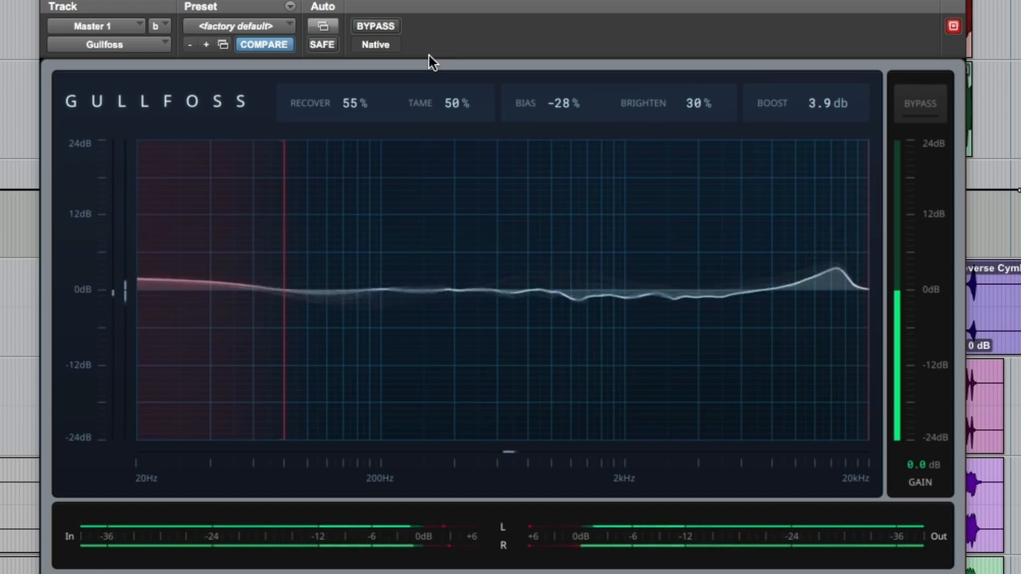
click(382, 25)
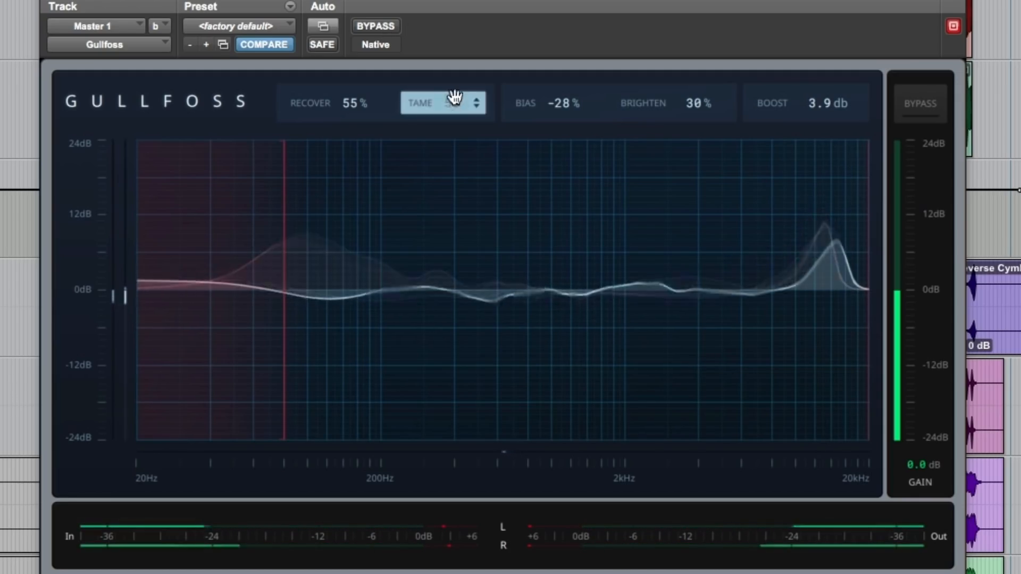
Set Tame to 34%, keeping Bias at -28%, and bypass the effect to compare the sound.
drag(570, 107, 570, 108)
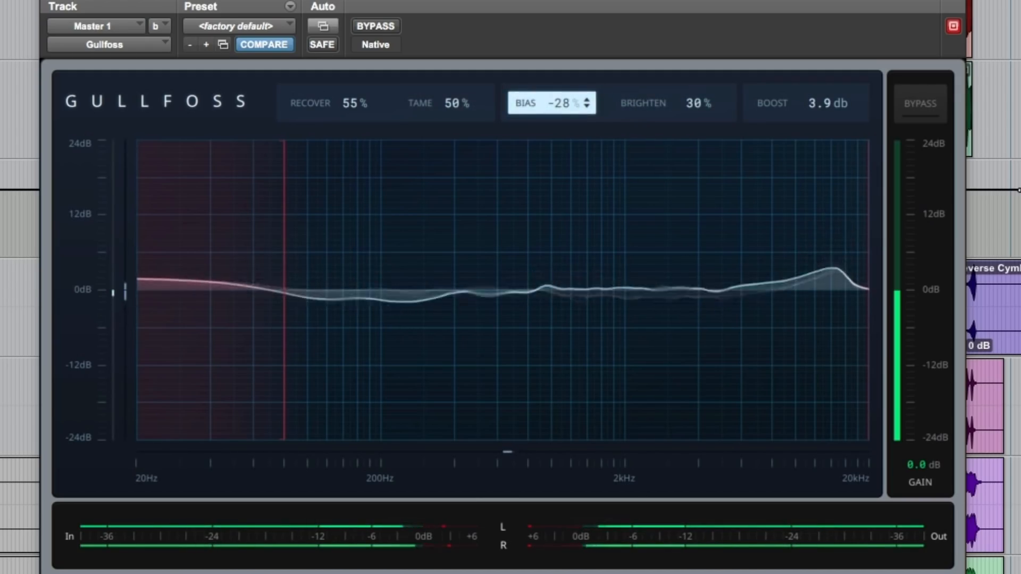
click(463, 104)
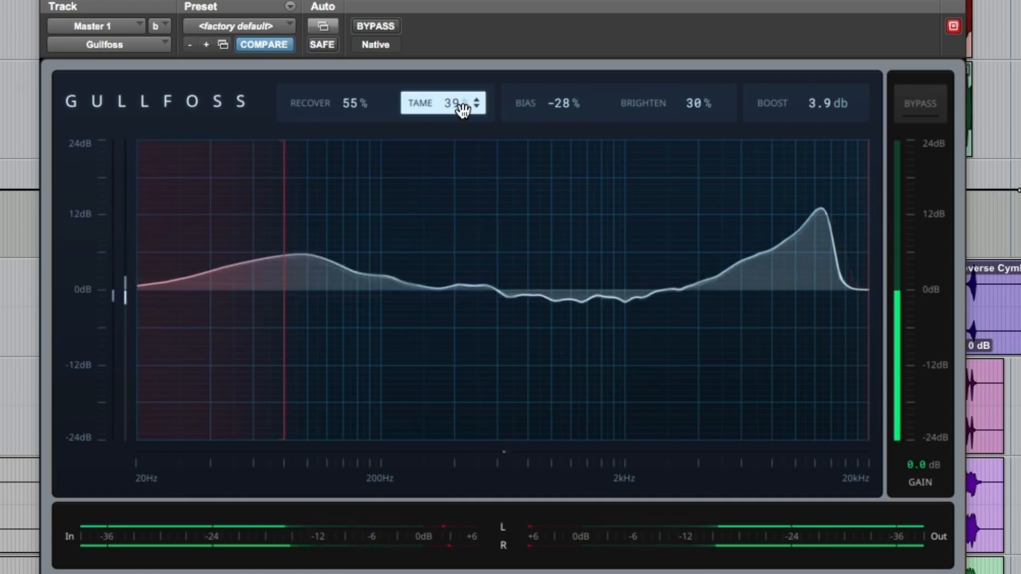
drag(463, 109, 463, 113)
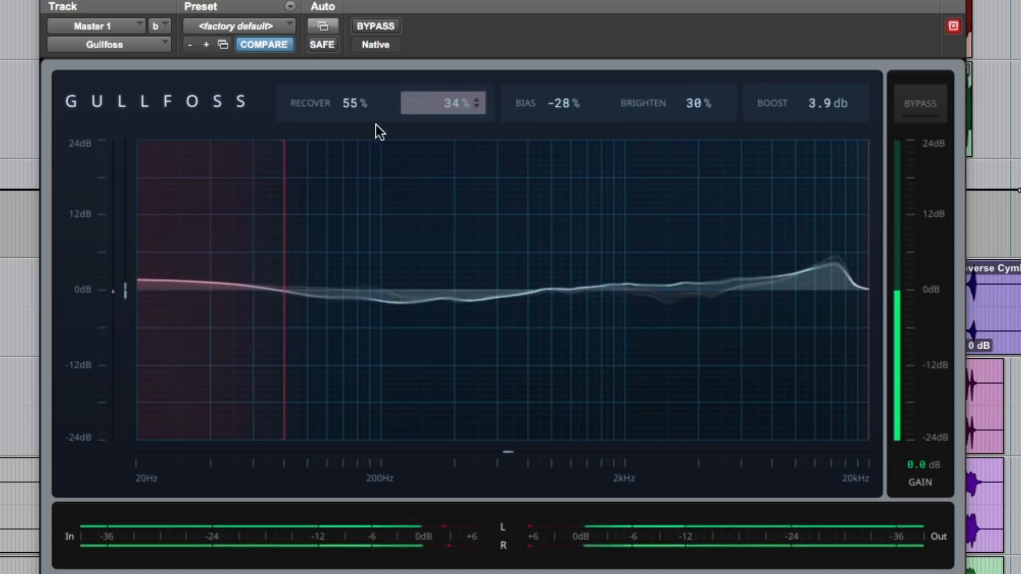
click(381, 30)
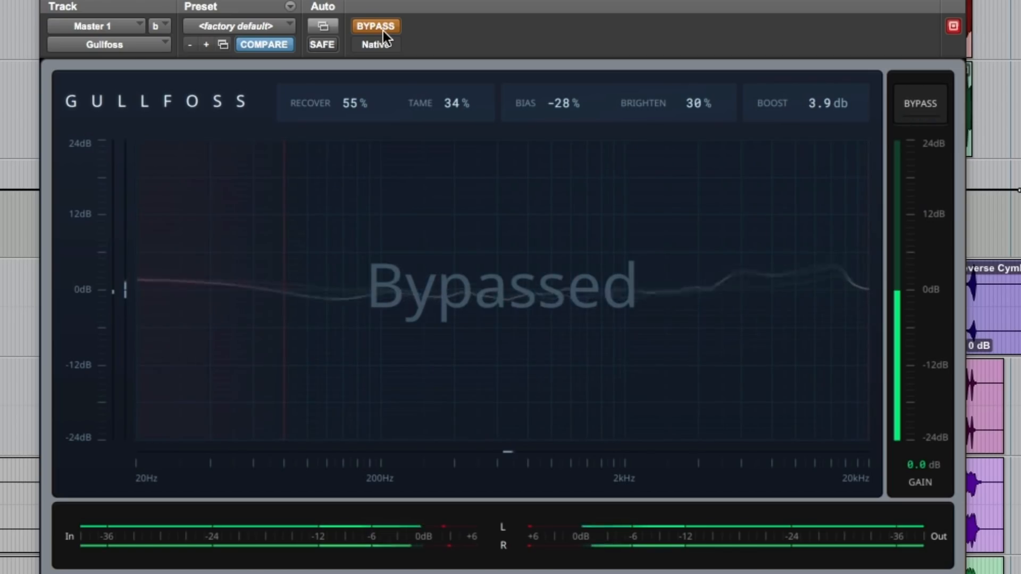
Compare the playing mix with the master Gullfoss effect bypassed and active, ending with it active.
click(383, 31)
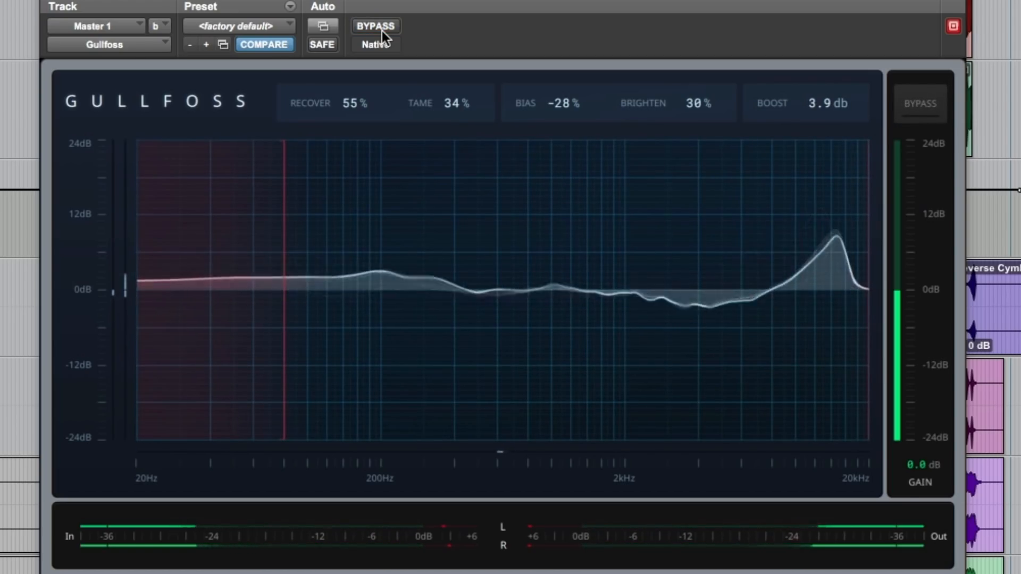
click(383, 28)
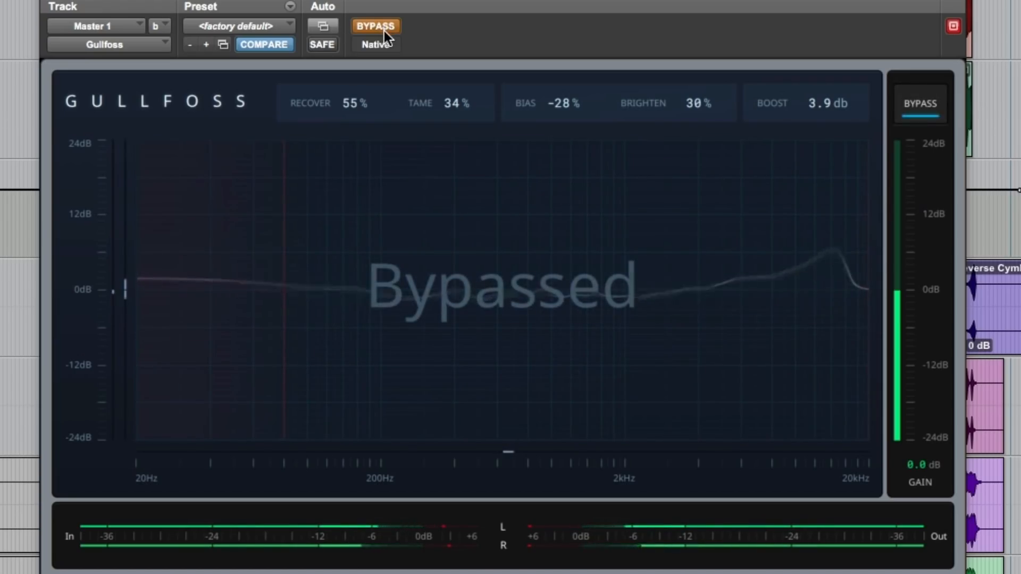
click(385, 26)
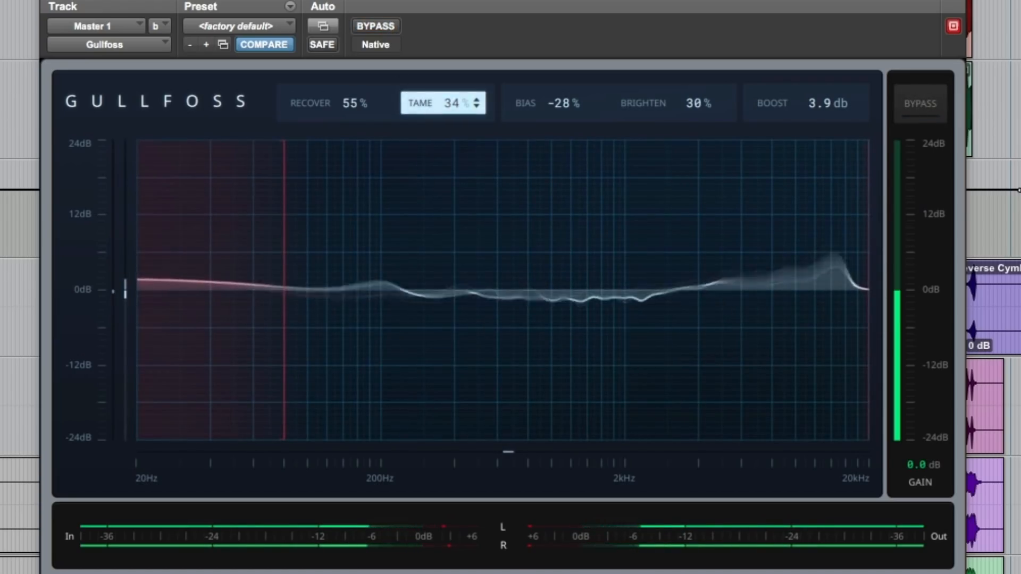
Set Recover to 50% and Tame to 32%, and compare the mix with the effect bypassed and active.
drag(366, 108, 365, 113)
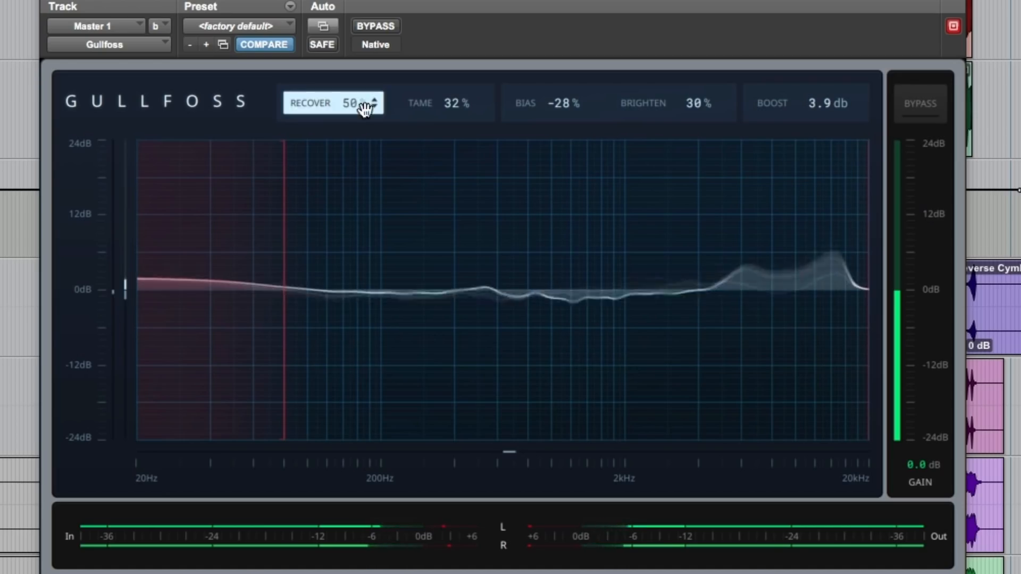
click(382, 27)
click(380, 24)
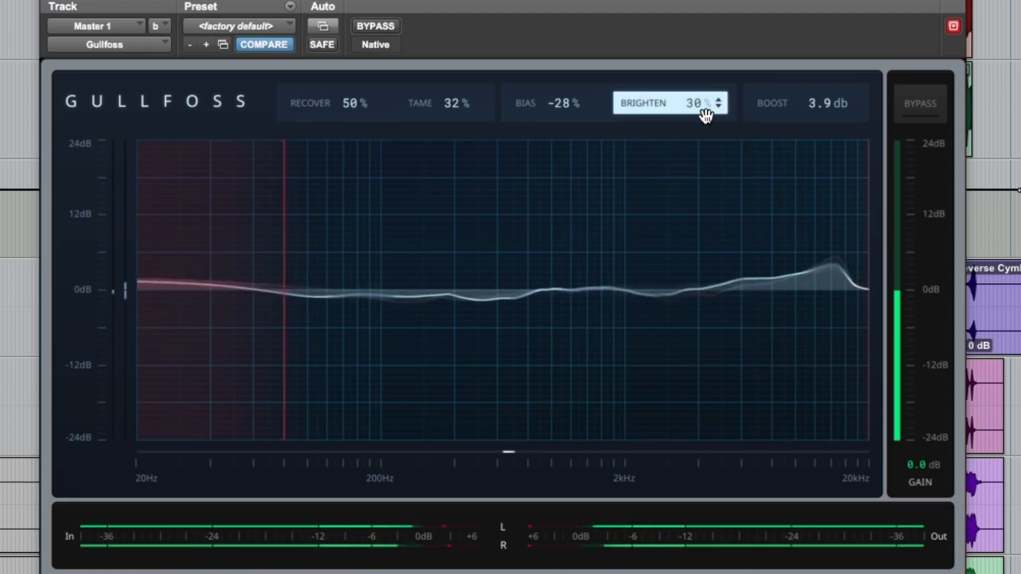
click(376, 25)
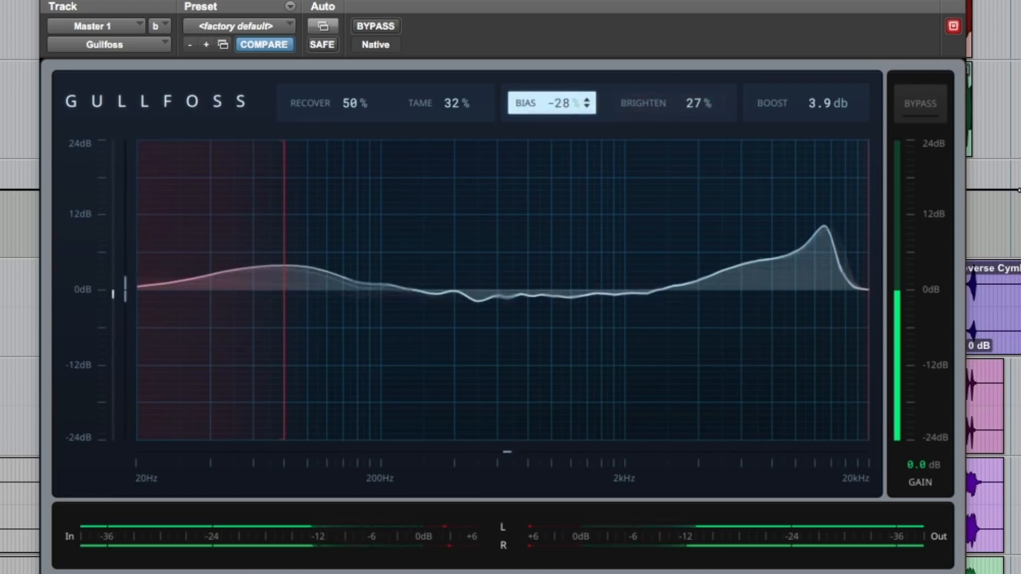
Set Recover to 45%, Tame to 26%, Bias to -20% and Brighten to 25%, and check the mix against the bypassed sound.
drag(568, 106, 568, 100)
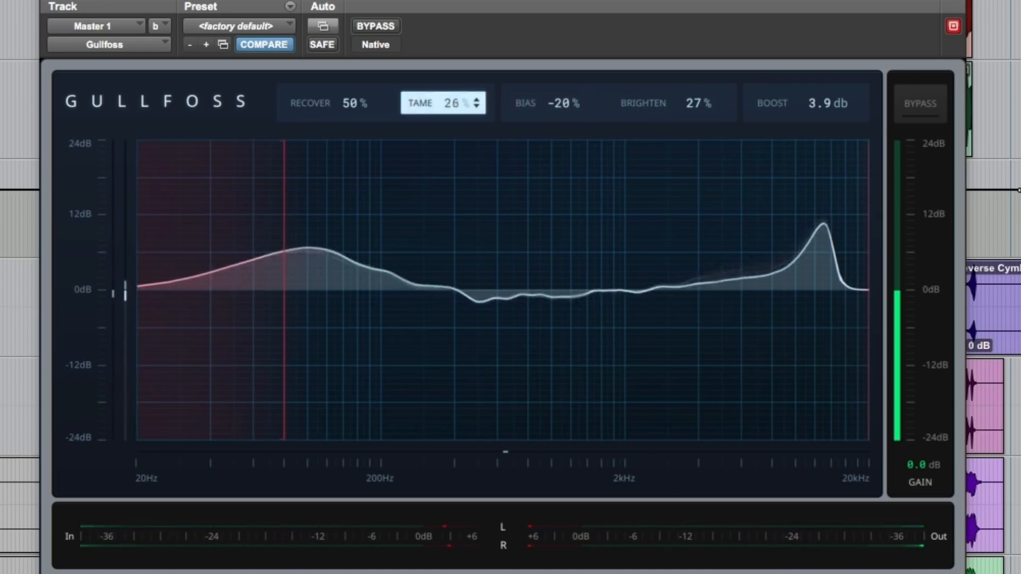
drag(371, 105, 371, 111)
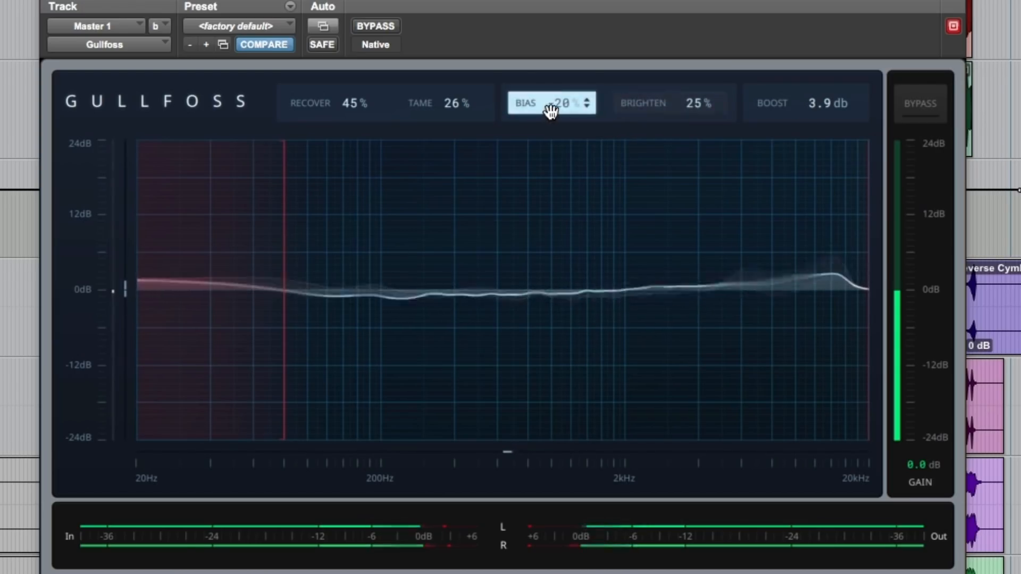
click(381, 27)
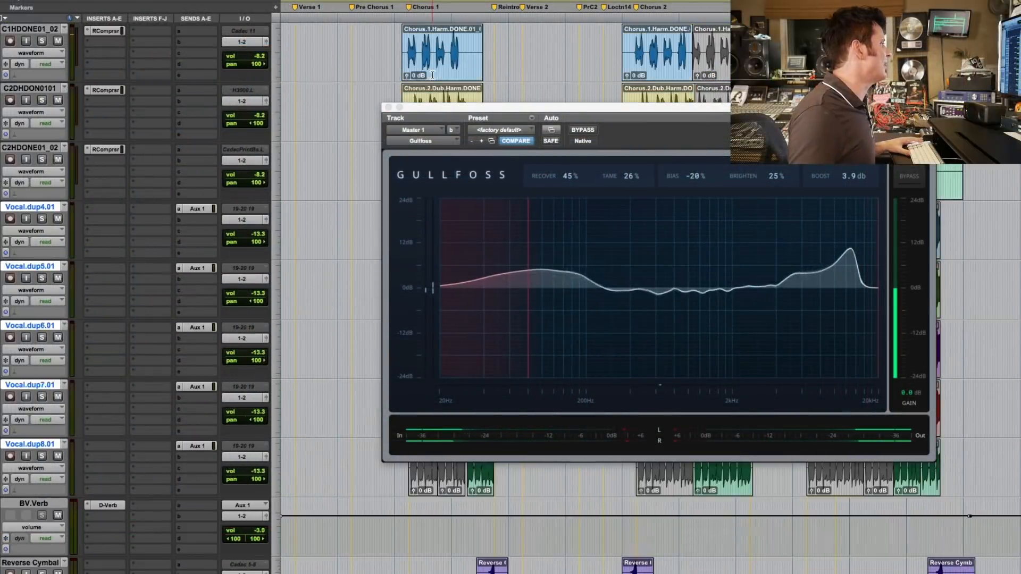
Move the master track's Gullfoss window off the session's tracks and close it.
scroll(432, 75, up, 10)
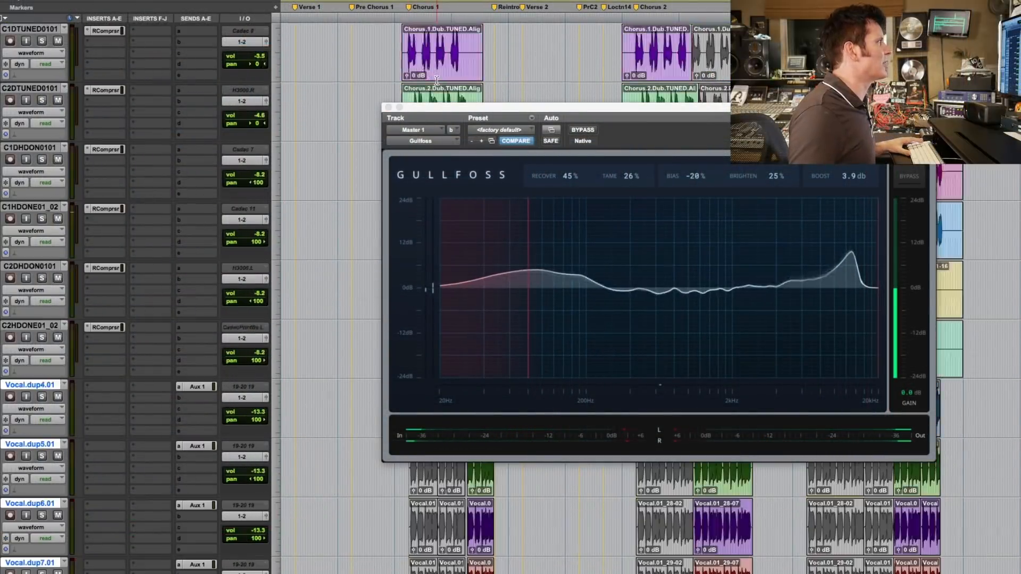
scroll(436, 85, up, 8)
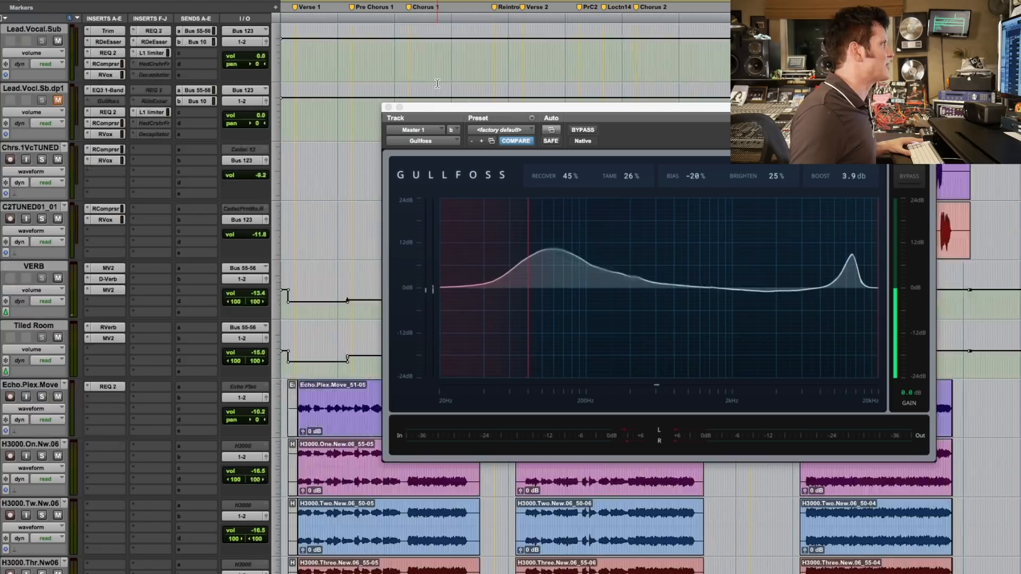
drag(436, 107, 833, 100)
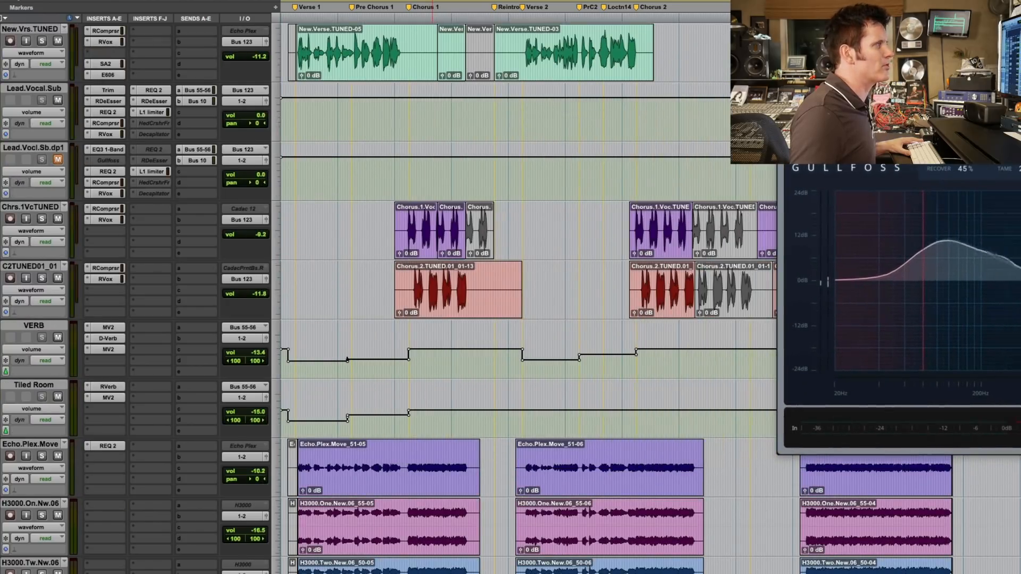
click(785, 100)
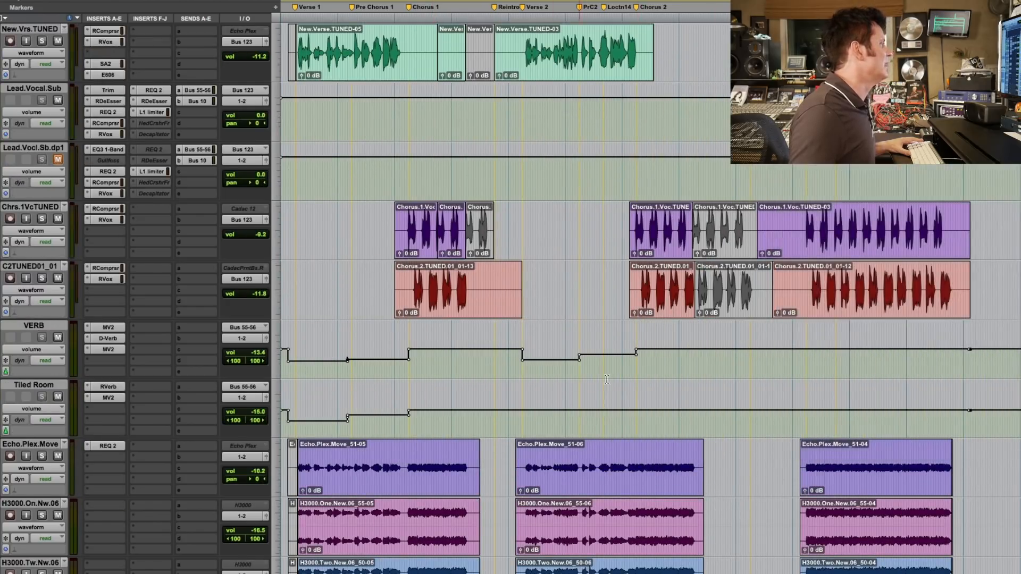
Insert the Gullfoss plug-in on the Inst 3 instrument track, below Vacuum.
scroll(598, 322, up, 15)
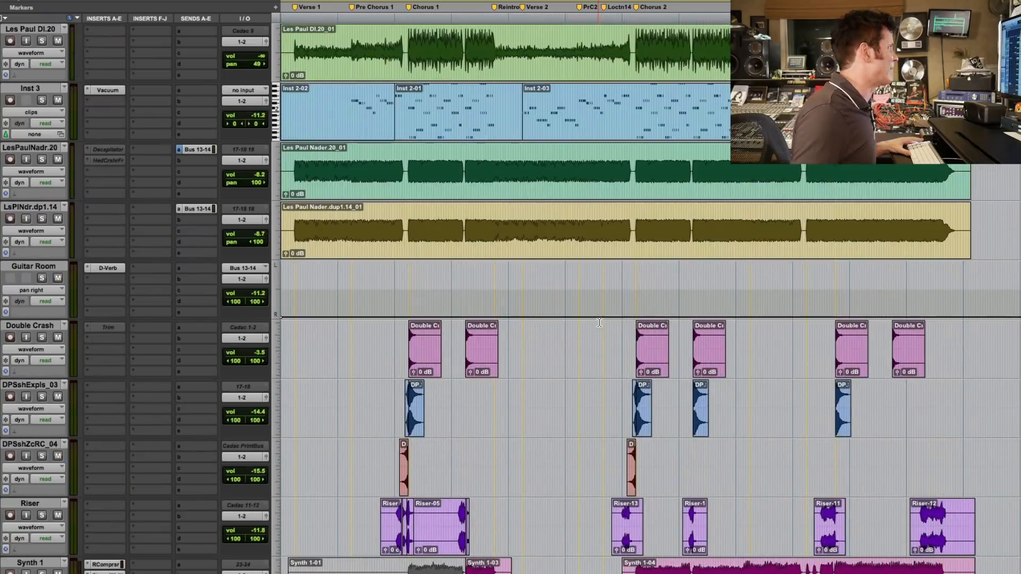
scroll(433, 210, up, 5)
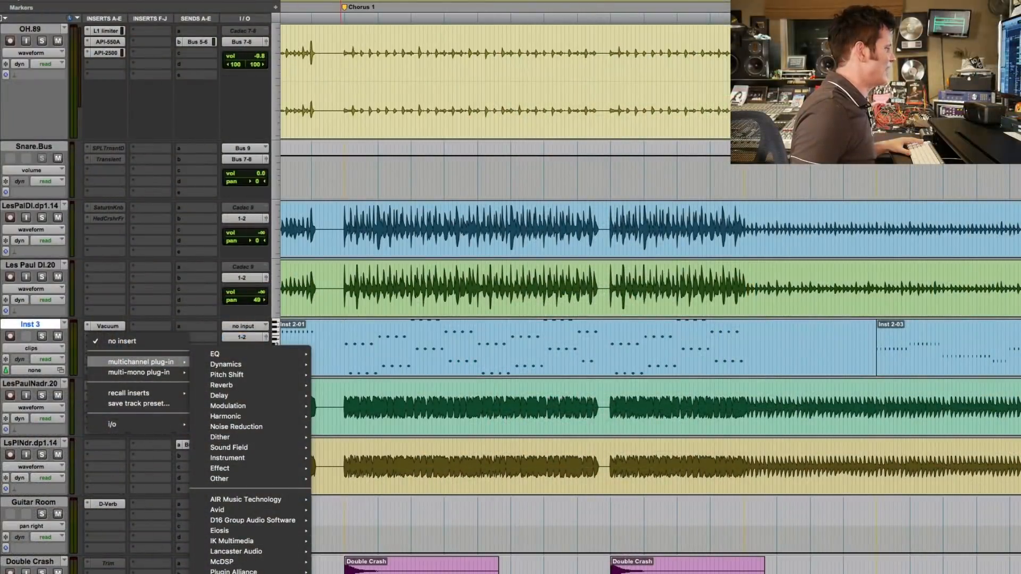
click(340, 572)
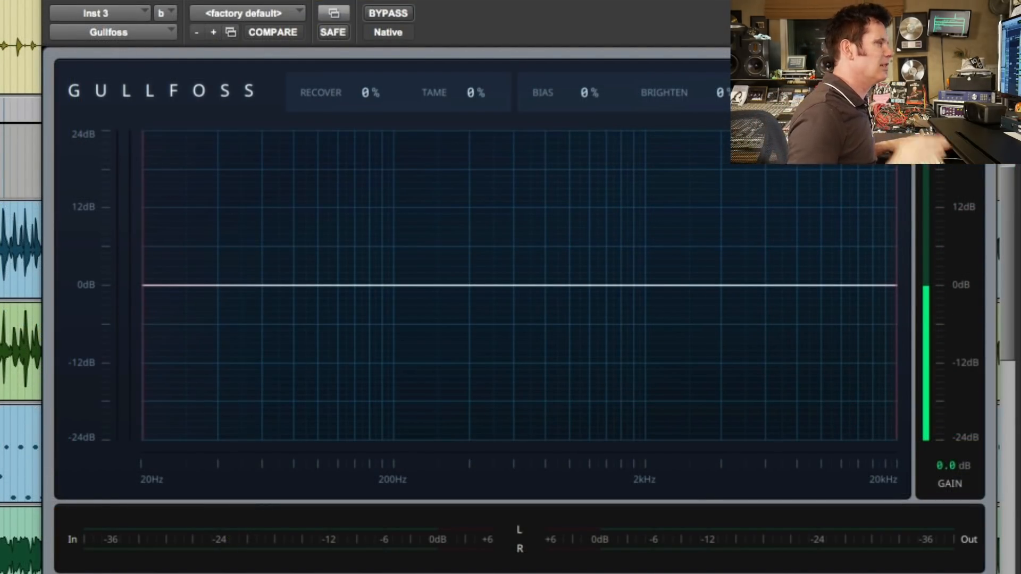
Start playback and set Recover to 78%, Bias to -48%, Tame to 36%, Brighten to 0% and Boost to 5.5 dB.
key(space)
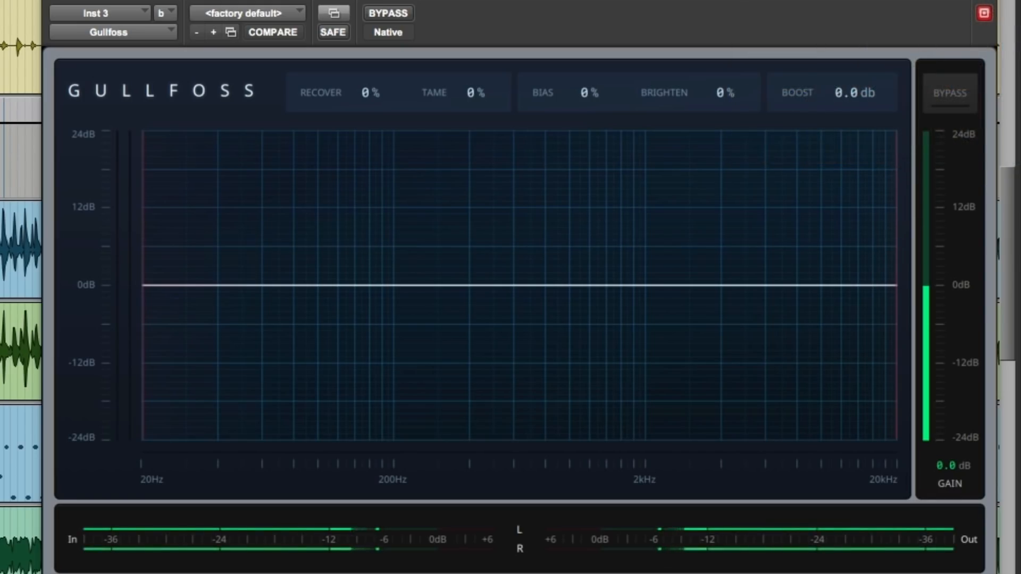
drag(357, 98, 358, 45)
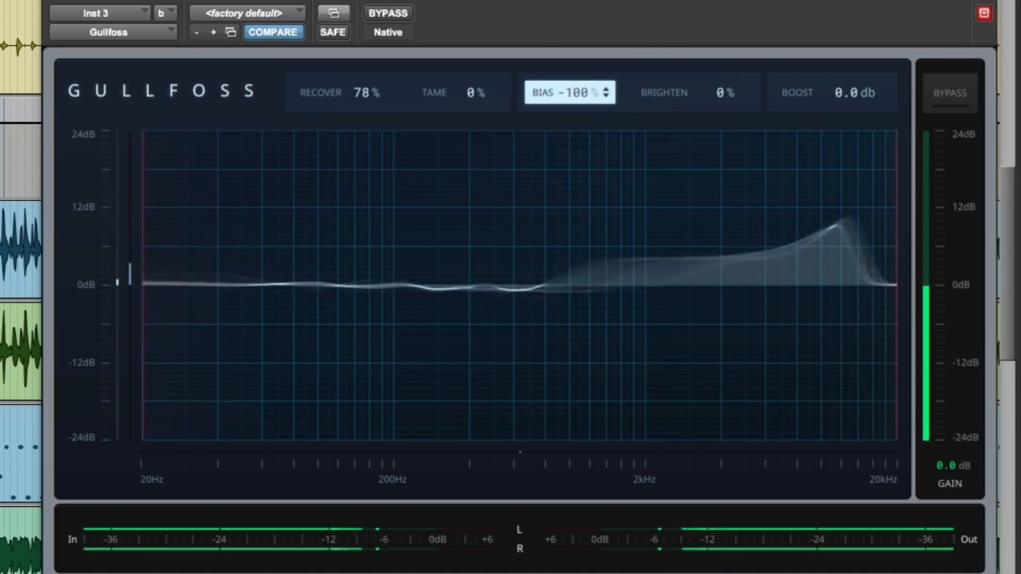
drag(581, 92, 581, 69)
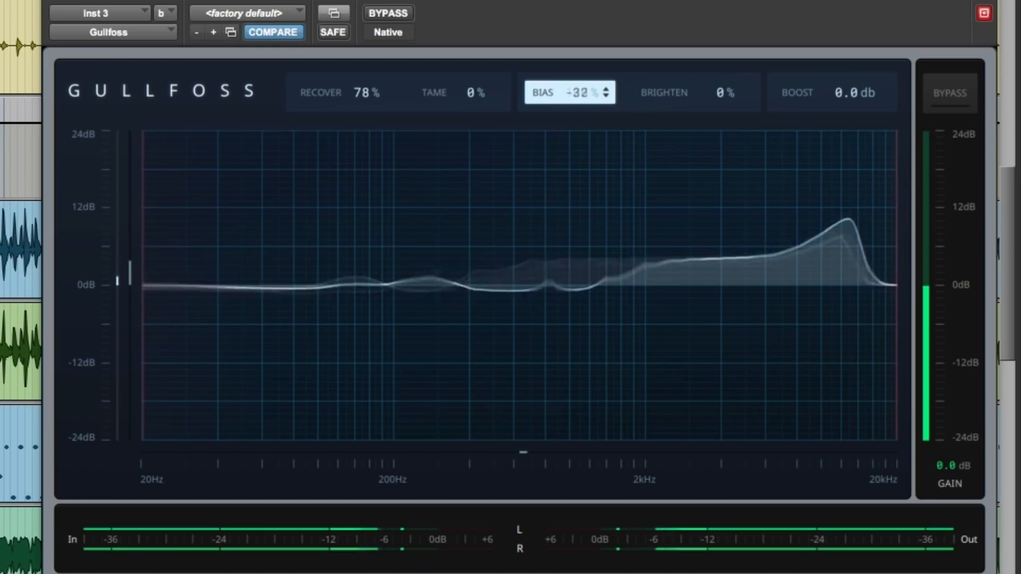
drag(479, 94, 478, 81)
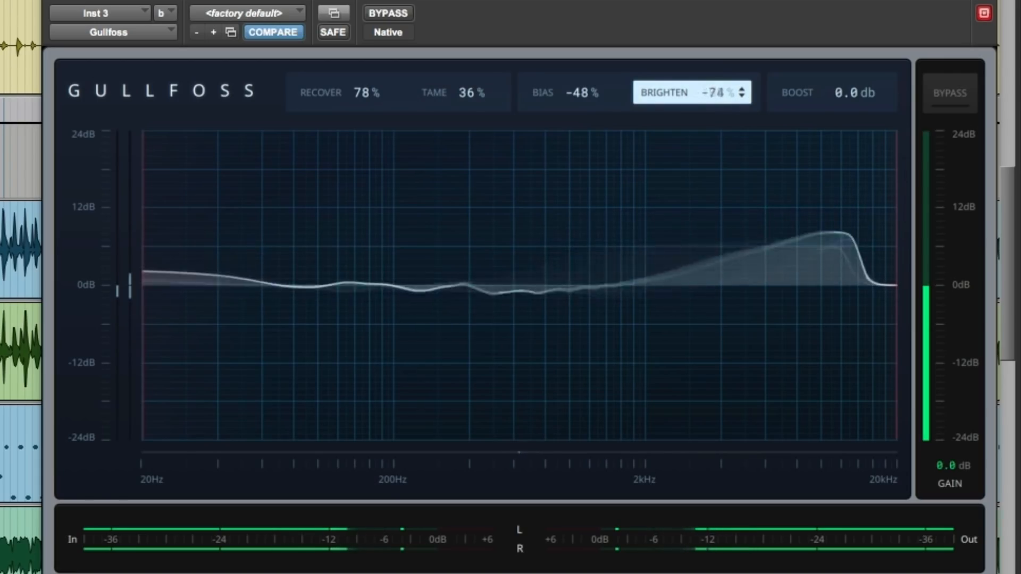
alt+click(690, 98)
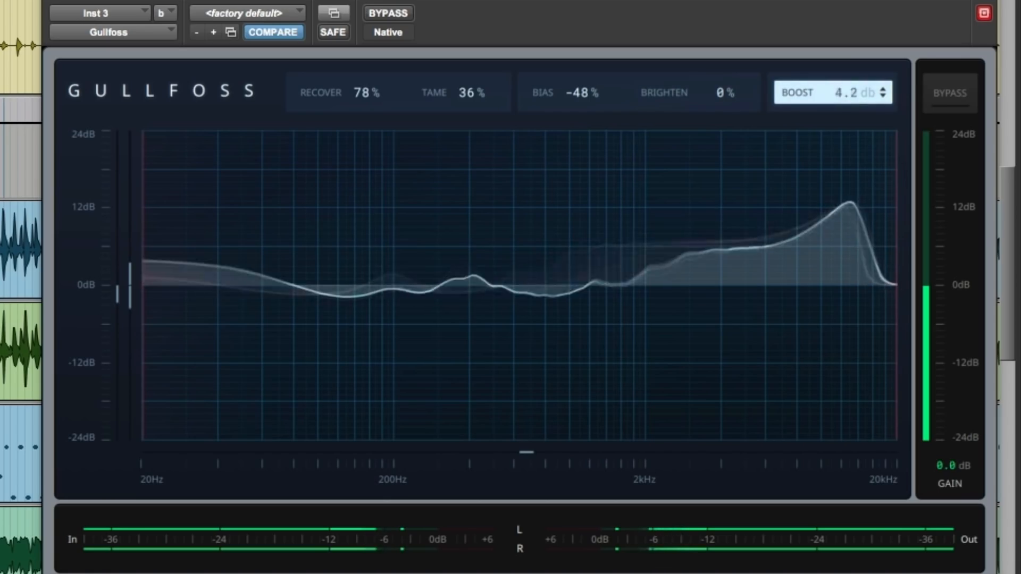
Compare the playing Inst 3 track repeatedly with Gullfoss bypassed and active.
click(395, 12)
click(396, 12)
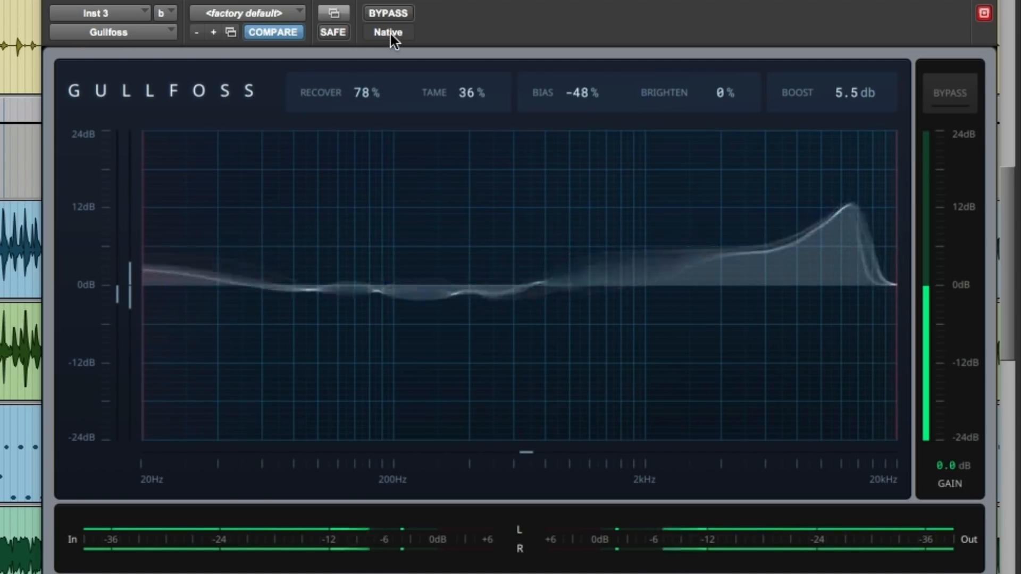
click(403, 12)
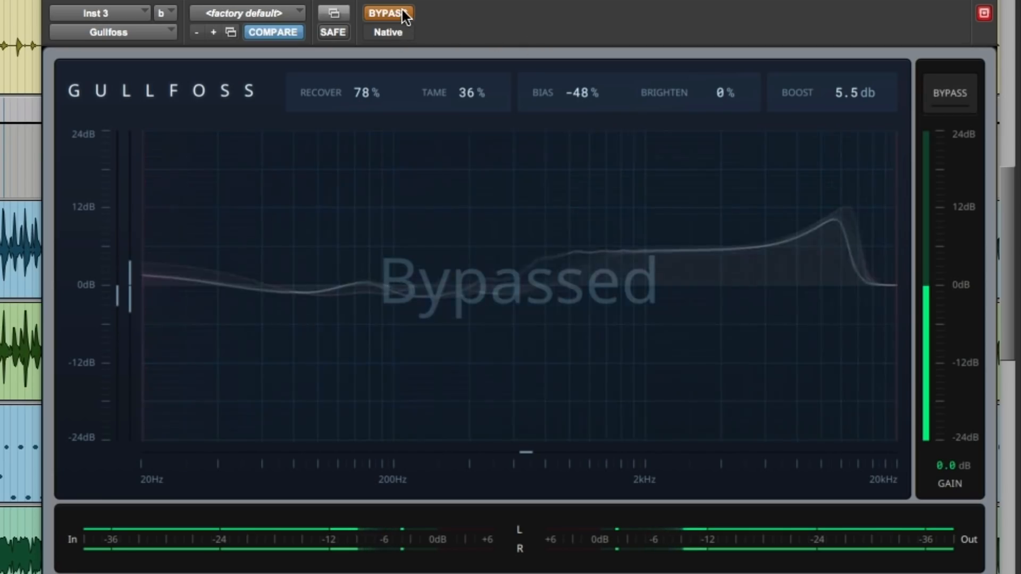
click(402, 11)
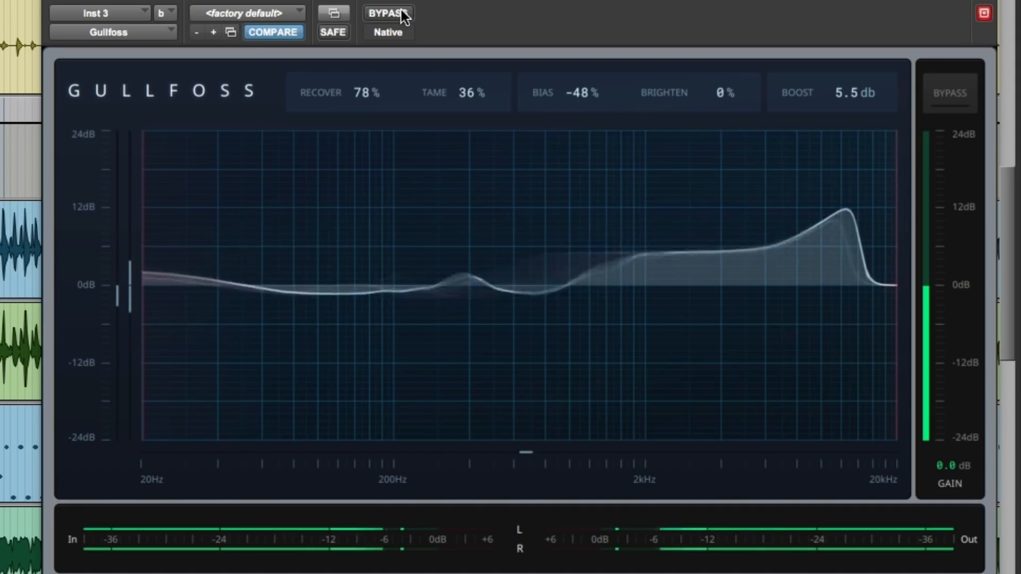
click(402, 13)
click(401, 13)
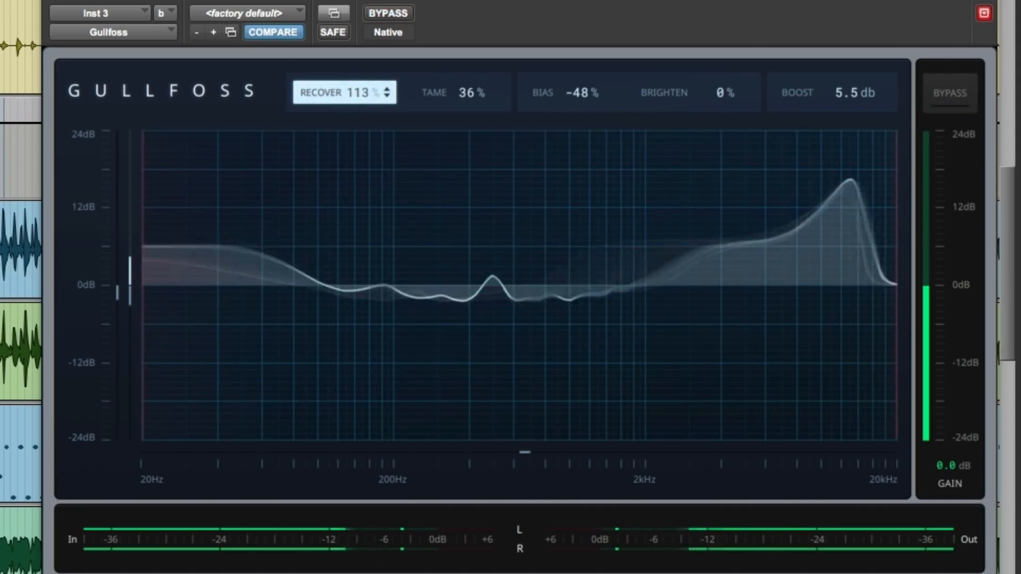
Set Recover to 104% and Bias to -100%, and compare the instrument with the effect bypassed and active.
drag(363, 94, 364, 96)
drag(568, 101, 568, 101)
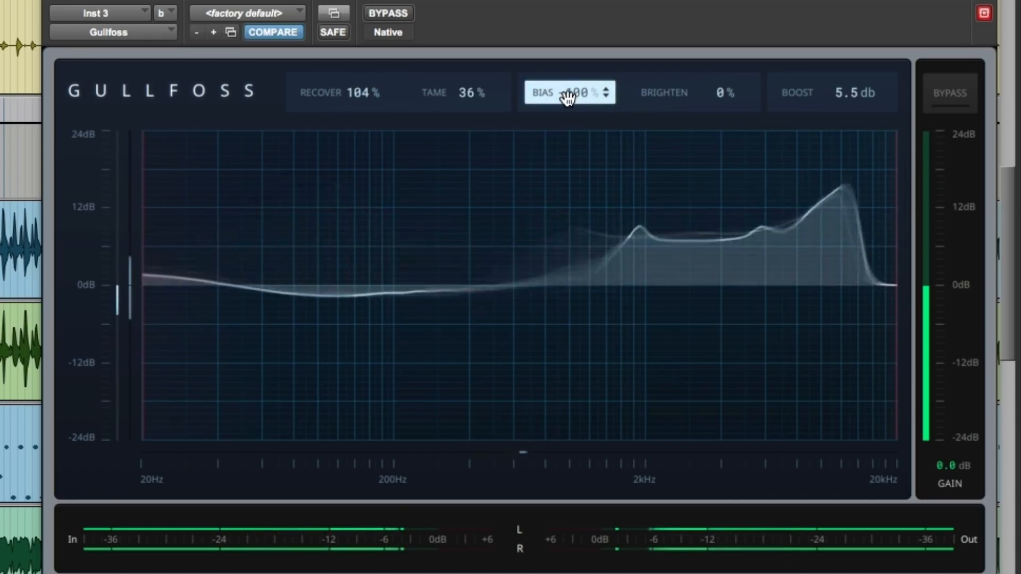
click(388, 13)
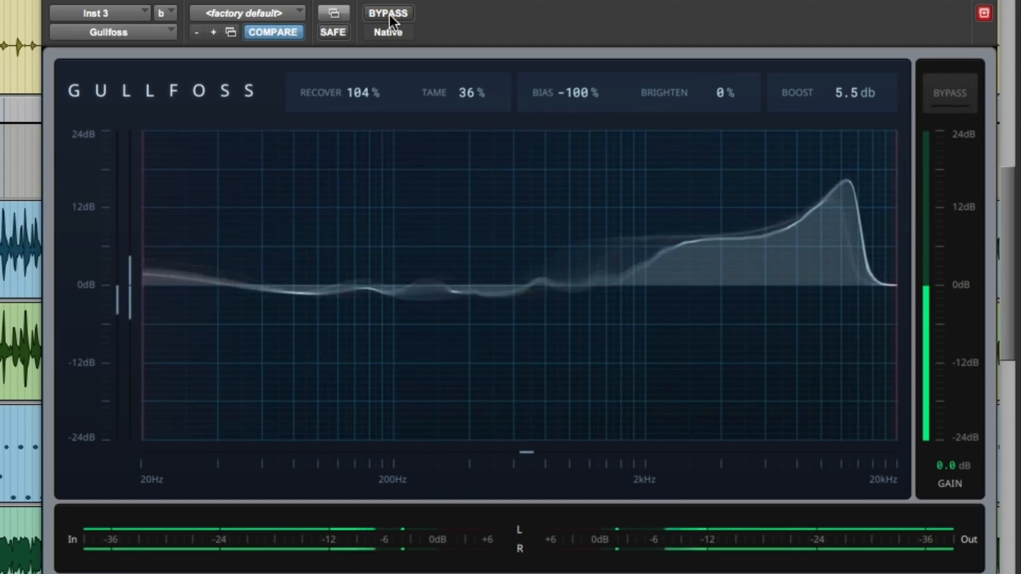
Set Bias to -64%, Boost to 14.0 dB and Brighten to -95% for the instrument track.
drag(565, 99, 565, 80)
drag(823, 86, 822, 78)
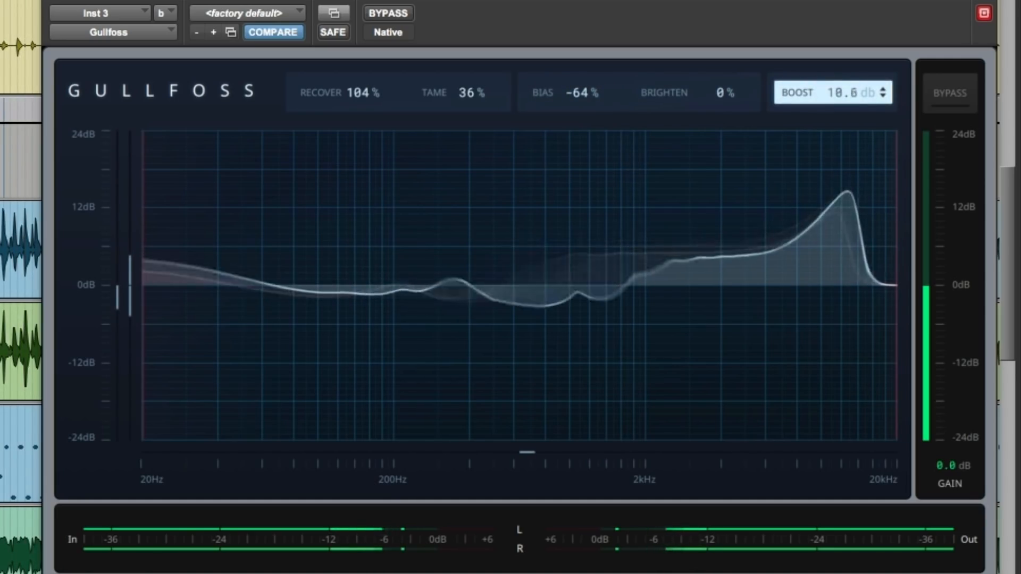
drag(716, 101, 715, 121)
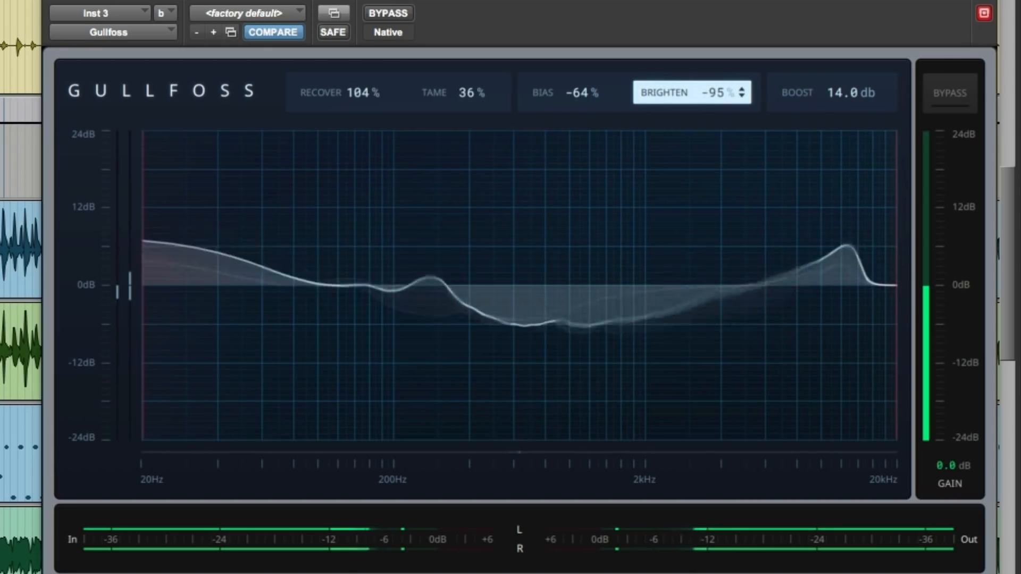
Listen to the instrument with the new Gullfoss settings, switching twice between bypassed and processed sound.
click(402, 14)
click(402, 14)
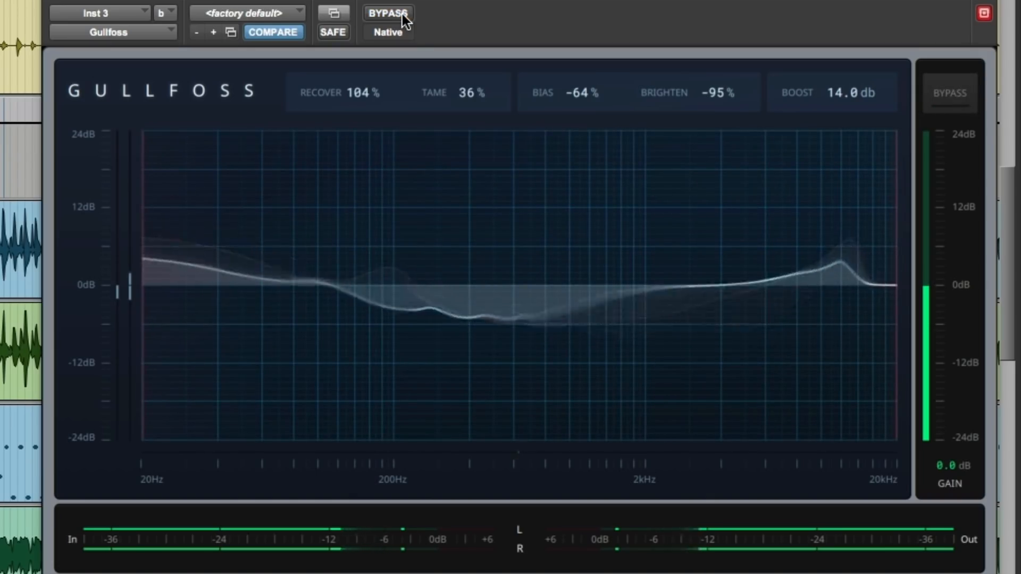
click(403, 13)
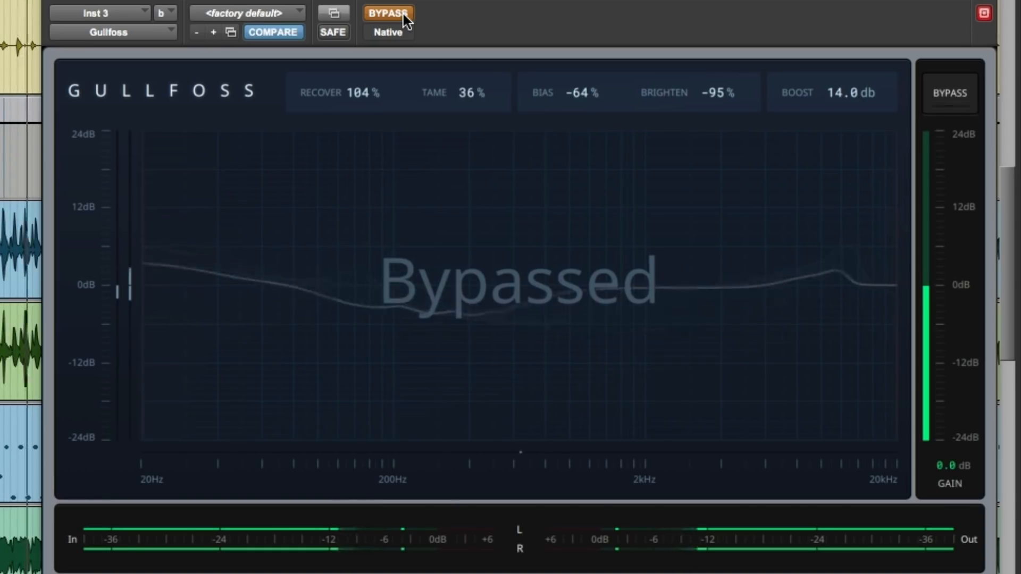
click(403, 14)
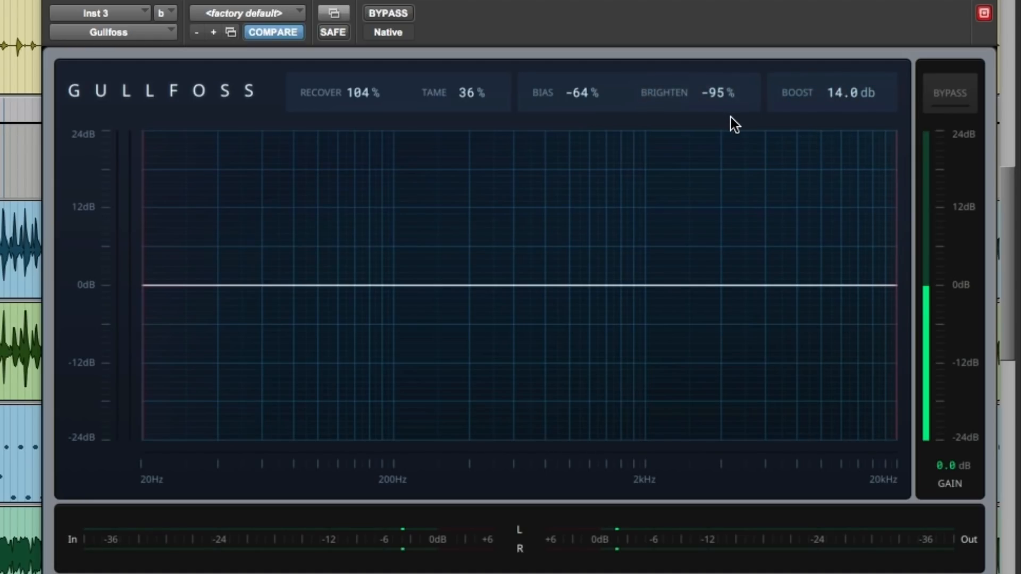
Play the processed Inst 3 track, stop it, and play it again to review the equalizer's response.
key(space)
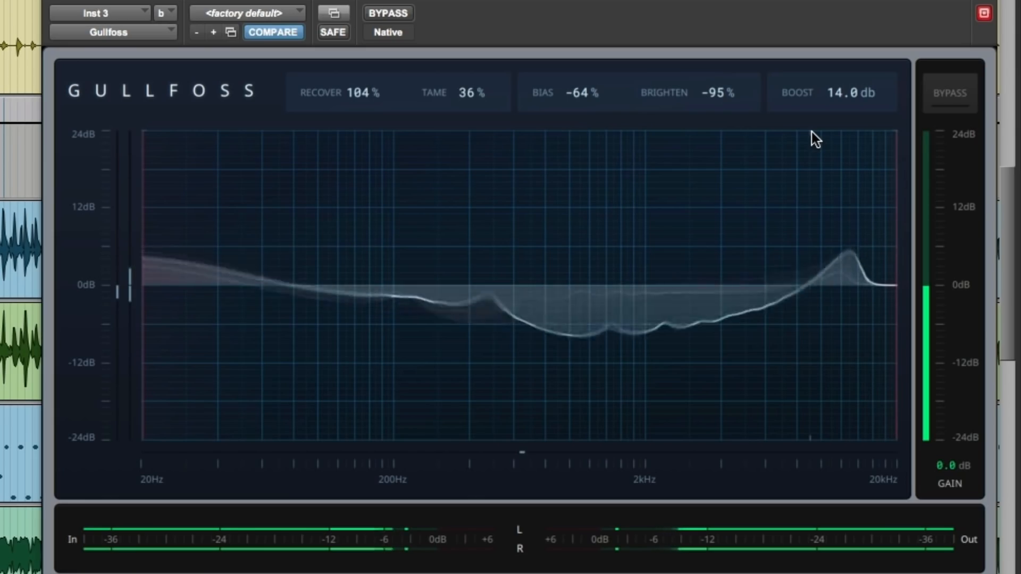
key(space)
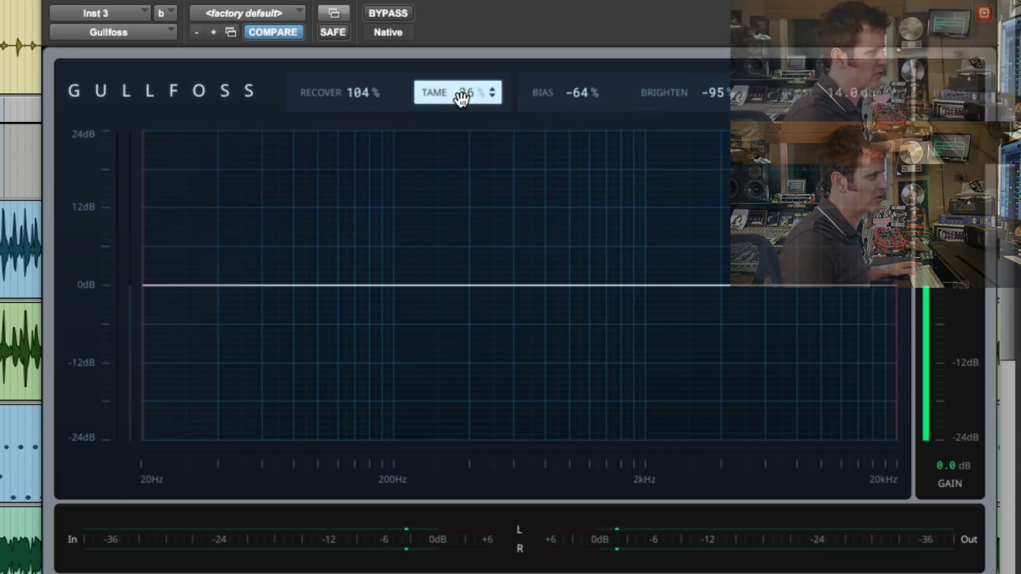
key(space)
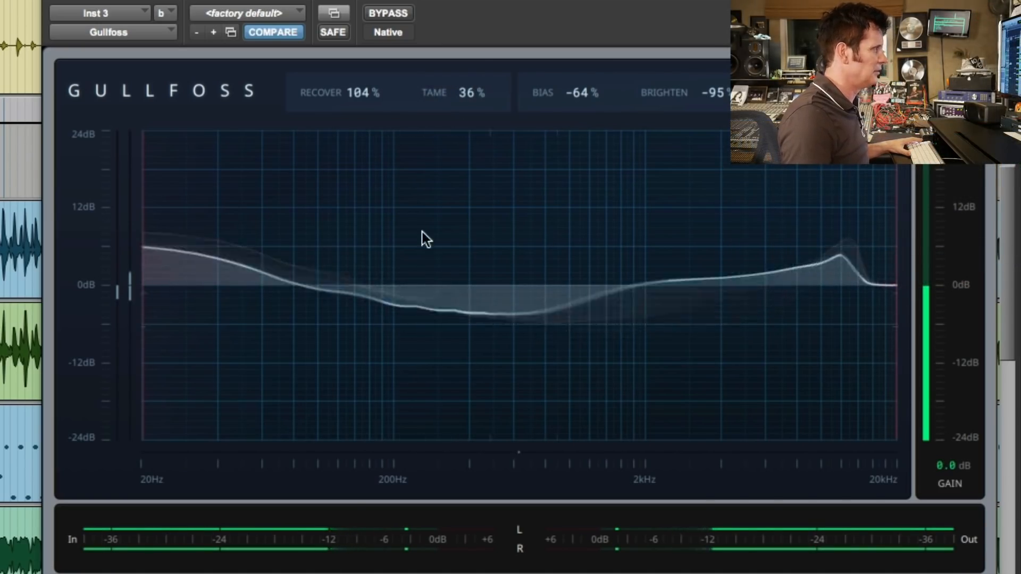
Compare the Inst 3 track's bypassed and processed sound three times, leave Gullfoss active, and close its plug-in window.
click(399, 13)
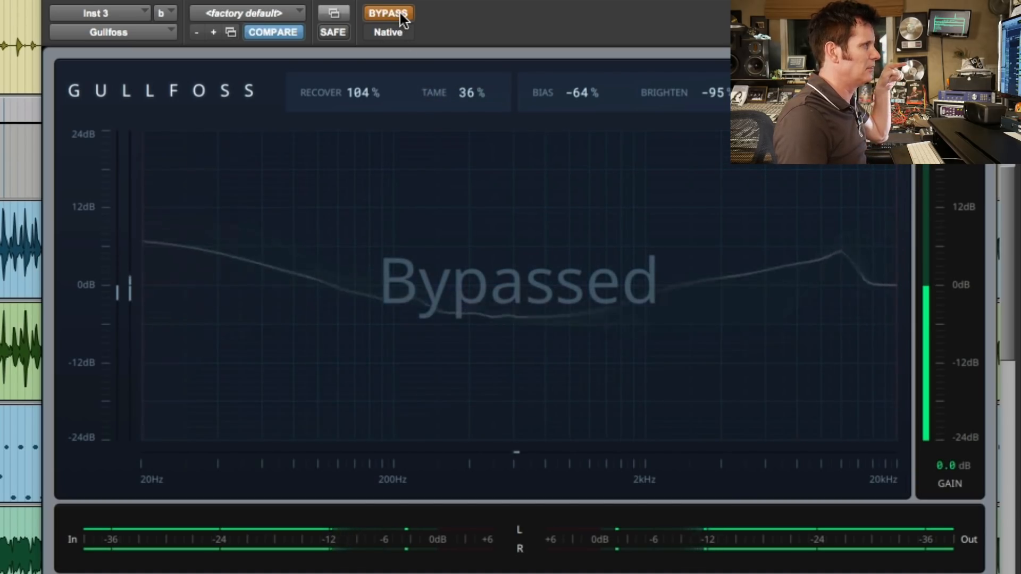
click(400, 14)
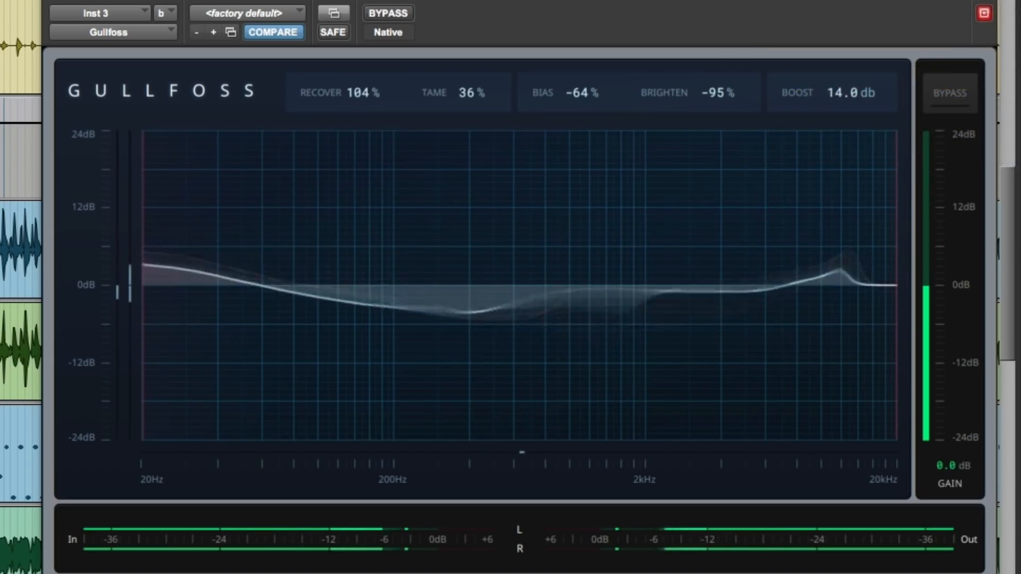
click(380, 17)
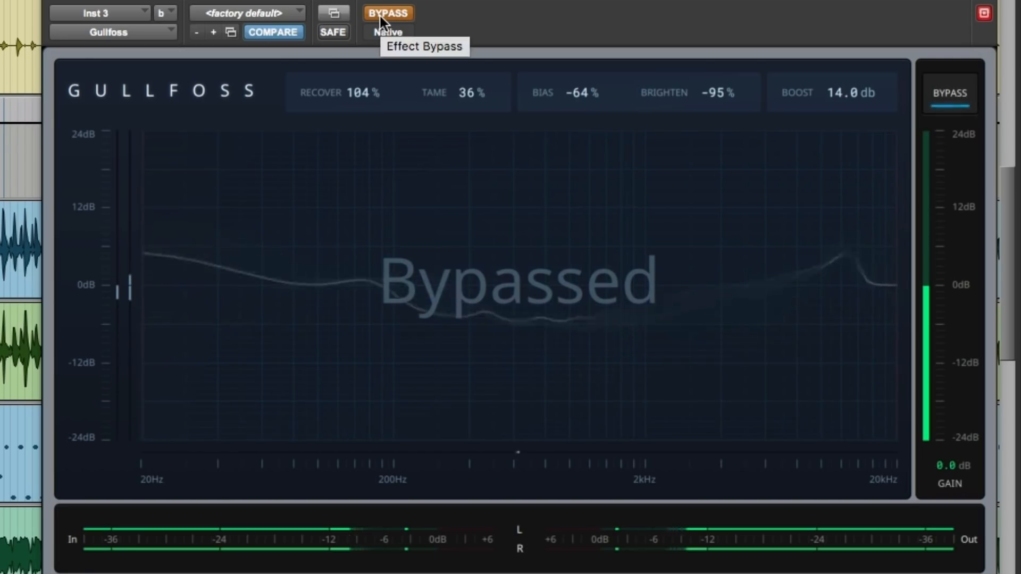
click(380, 16)
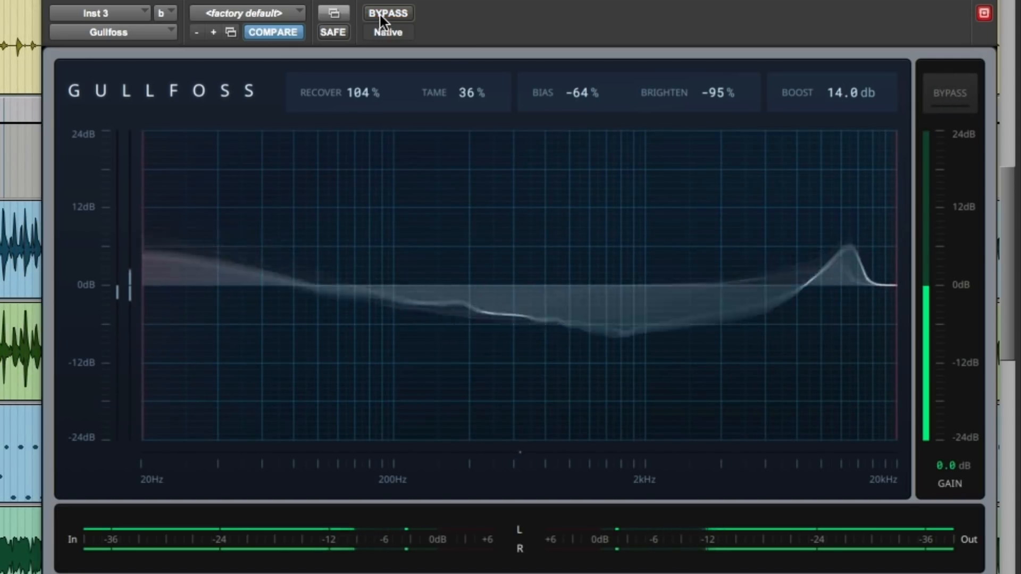
click(379, 15)
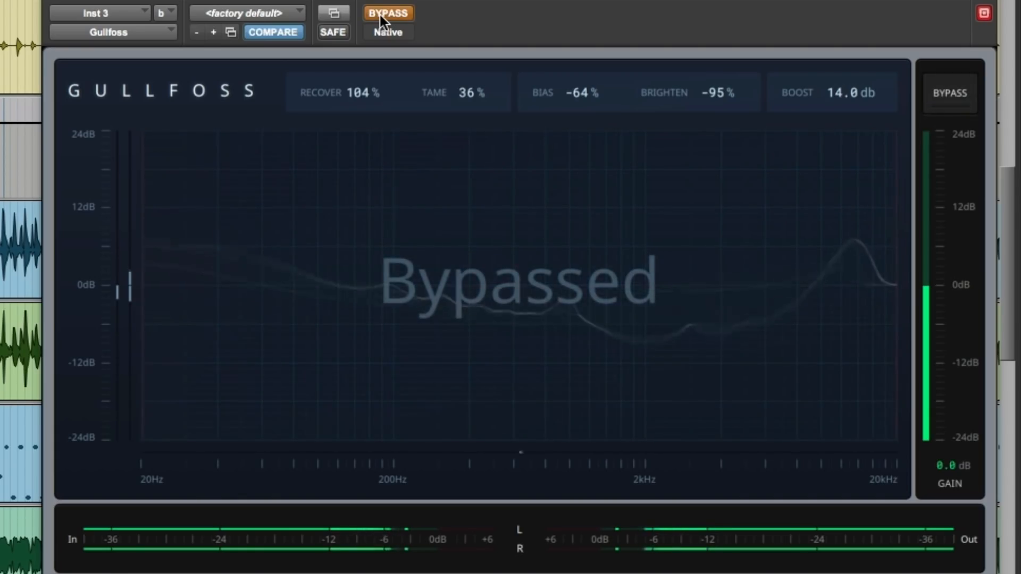
click(380, 15)
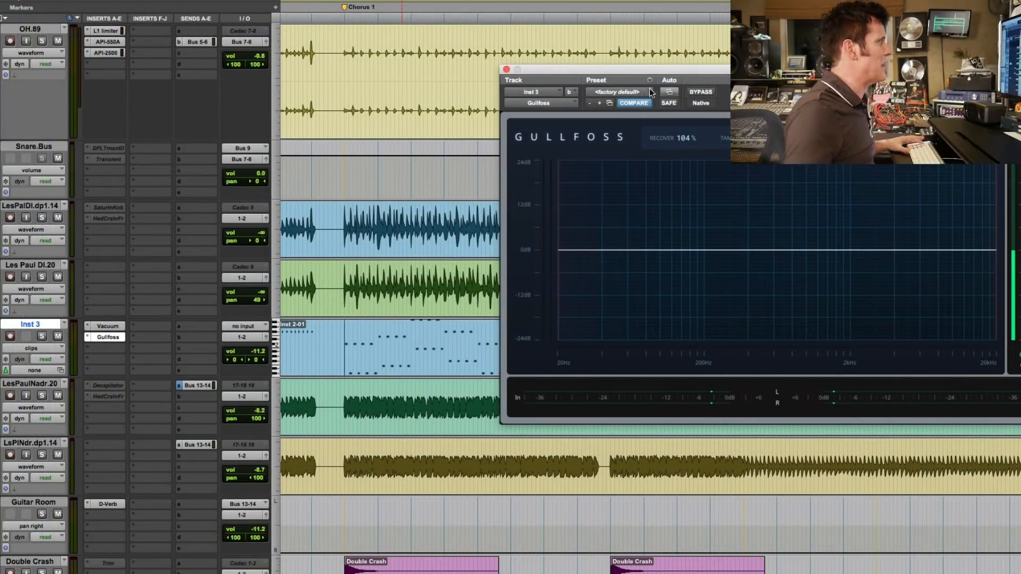
click(506, 69)
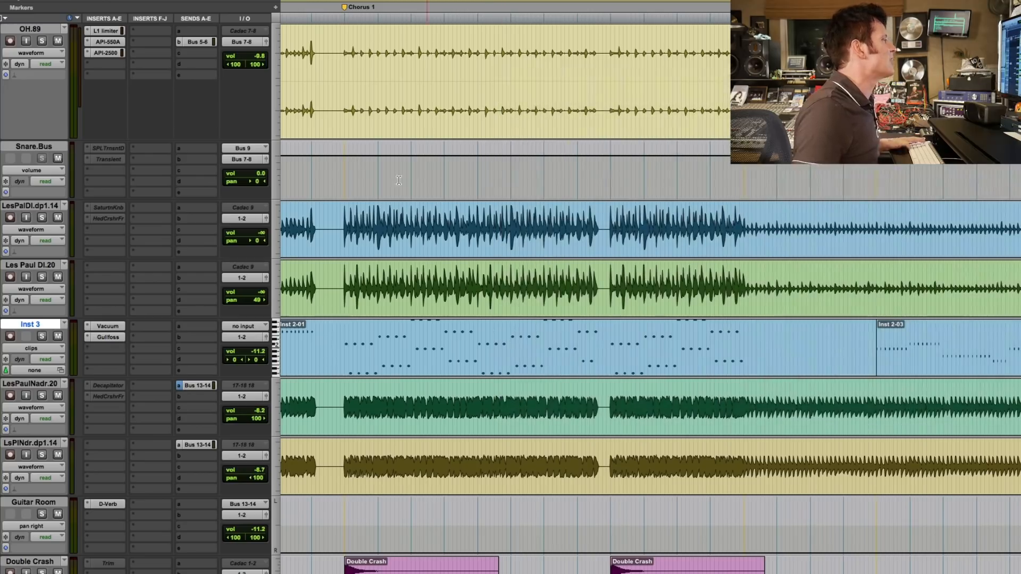
Listen to the soloed LesPaulNadr.20 and LsPlNdr.dp1.14 guitars from Chorus 1, and replay the section with their solo removed.
click(344, 208)
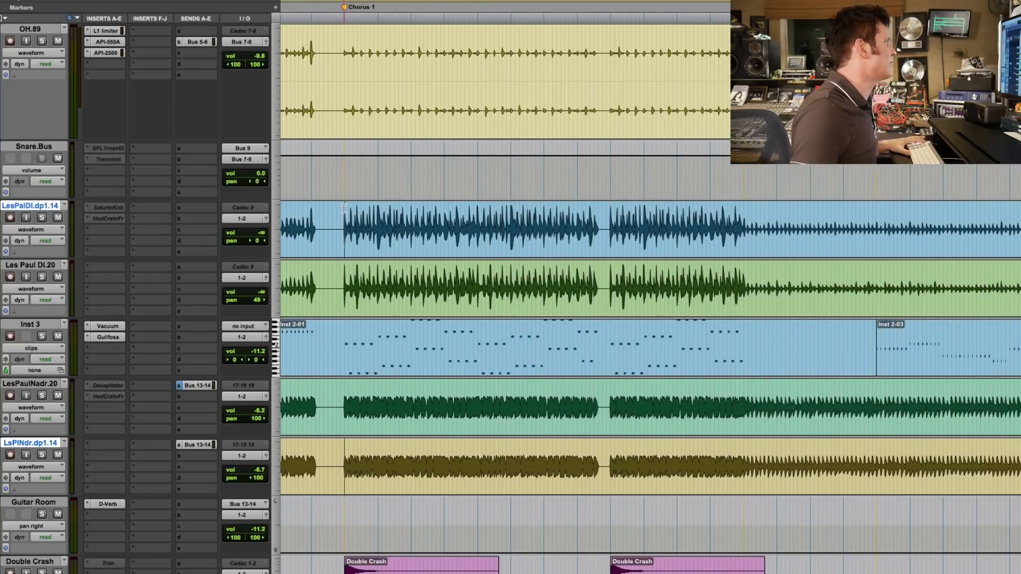
shift+click(344, 287)
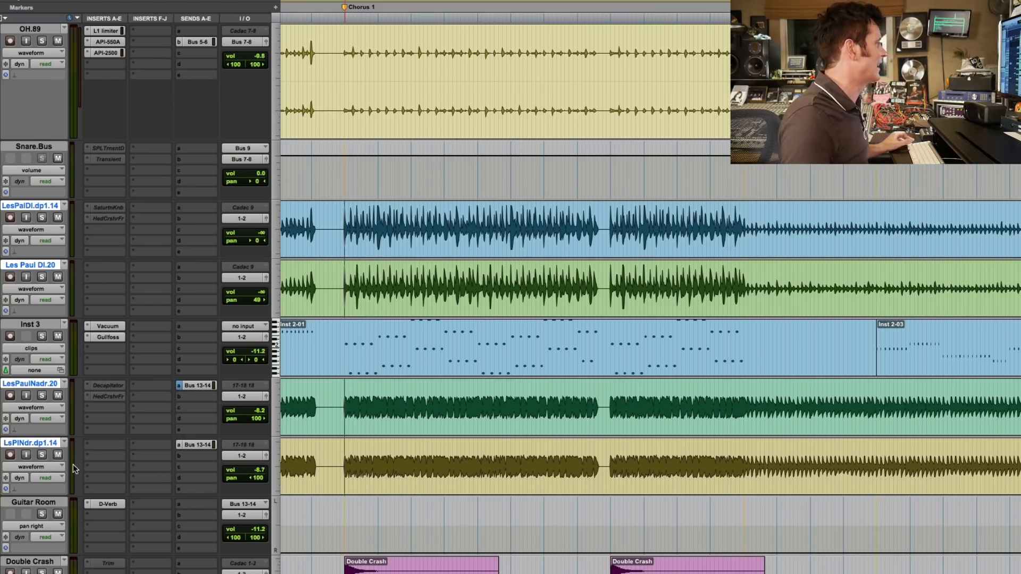
click(42, 455)
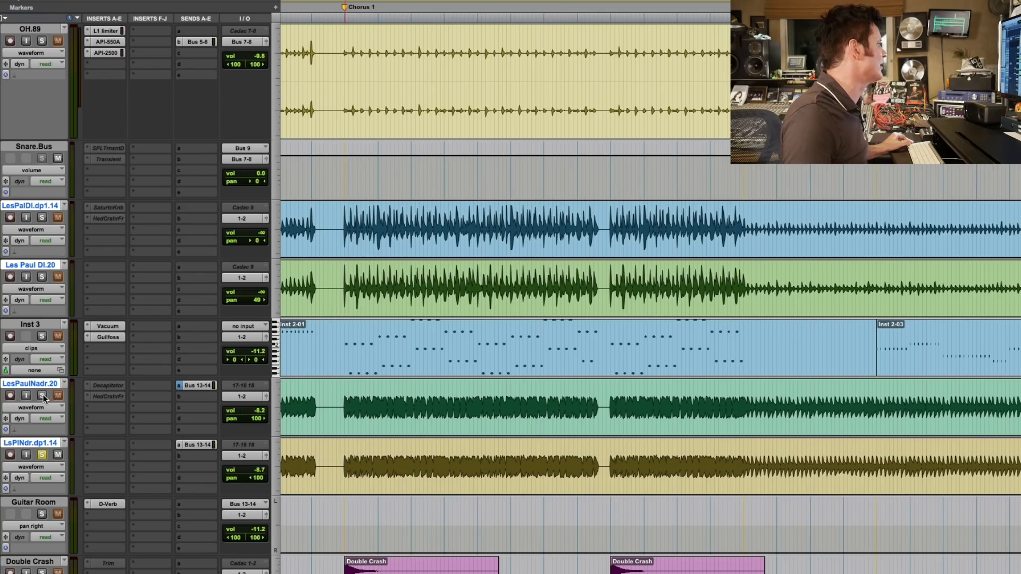
key(space)
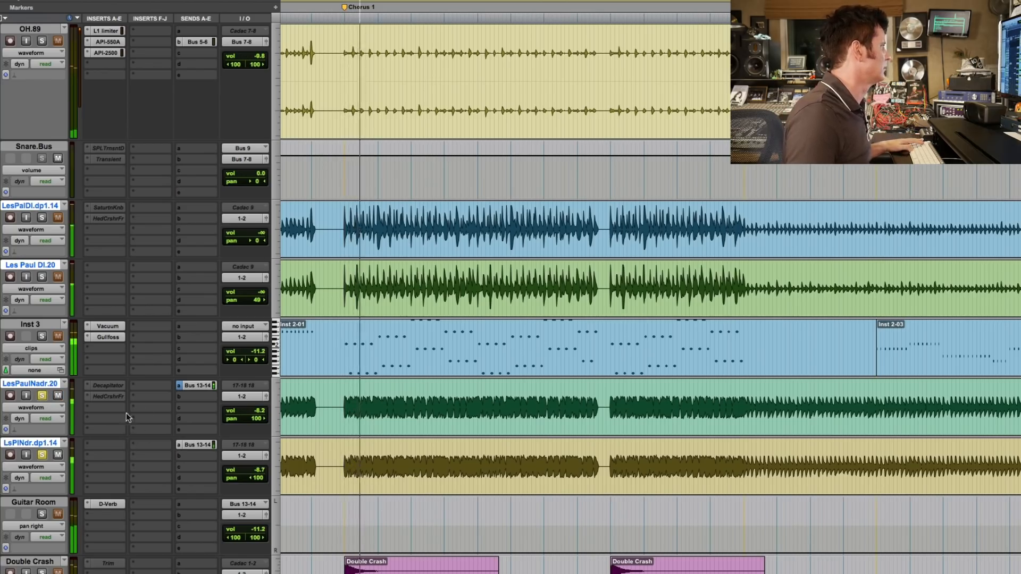
key(space)
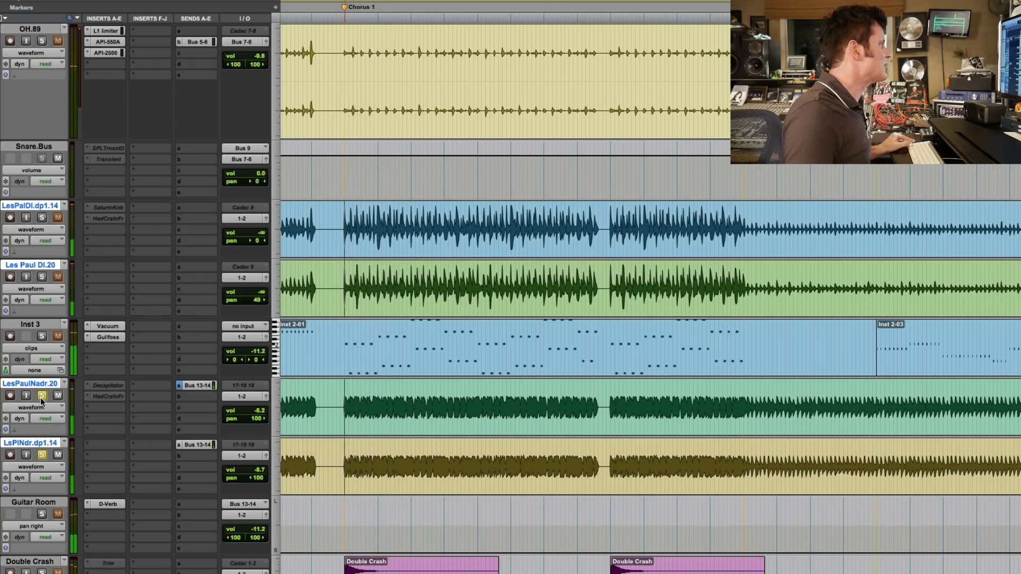
key(space)
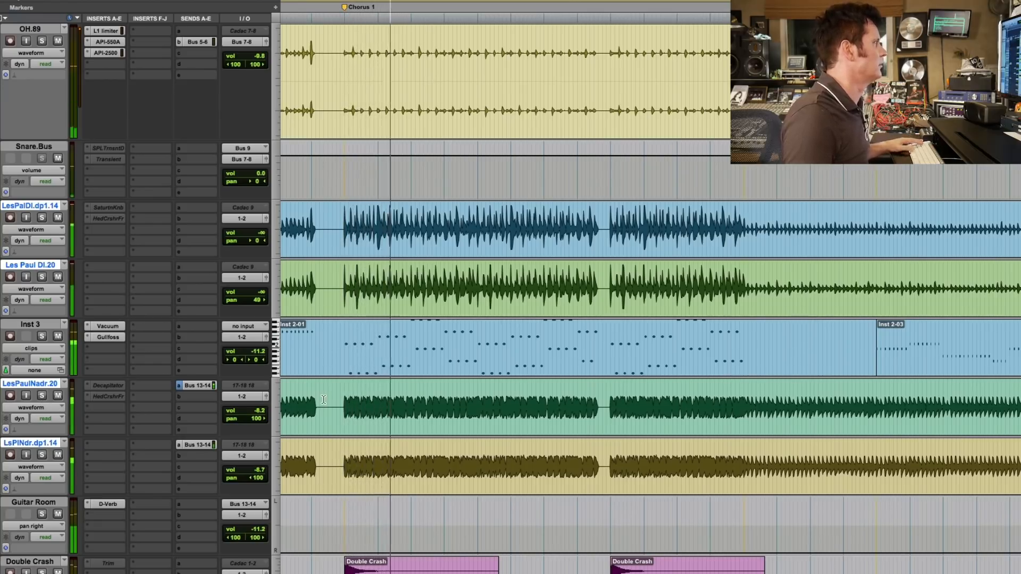
key(space)
Solo the group of drum tracks and play them from the start of Chorus 1.
scroll(418, 321, up, 5)
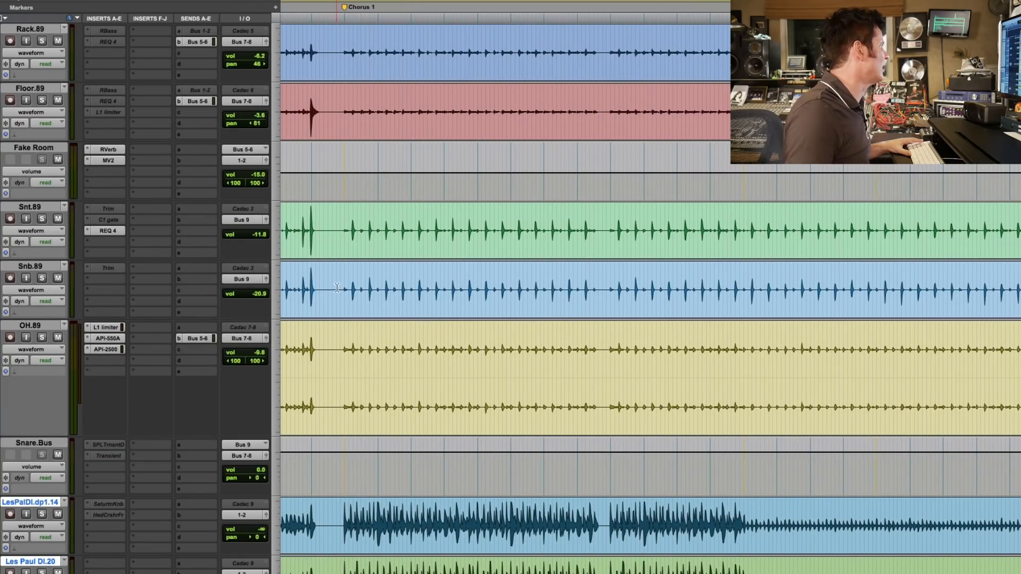
click(349, 272)
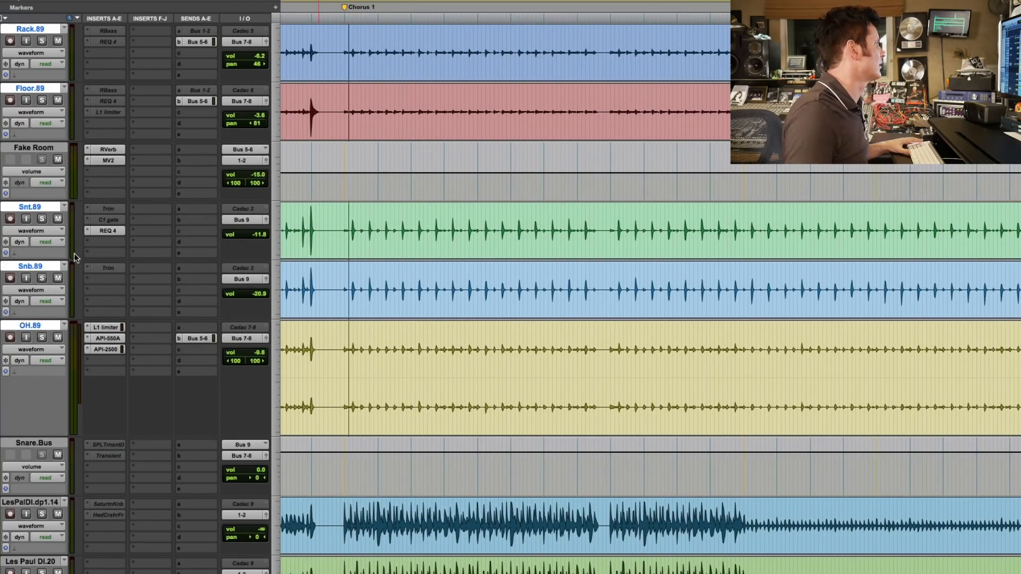
key(space)
click(42, 278)
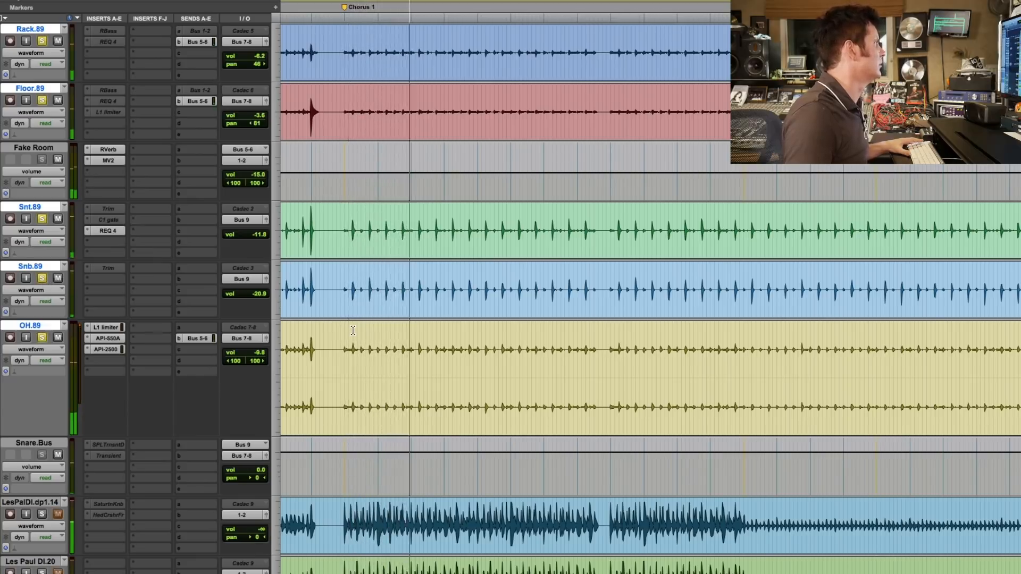
scroll(352, 330, down, 3)
scroll(353, 330, up, 10)
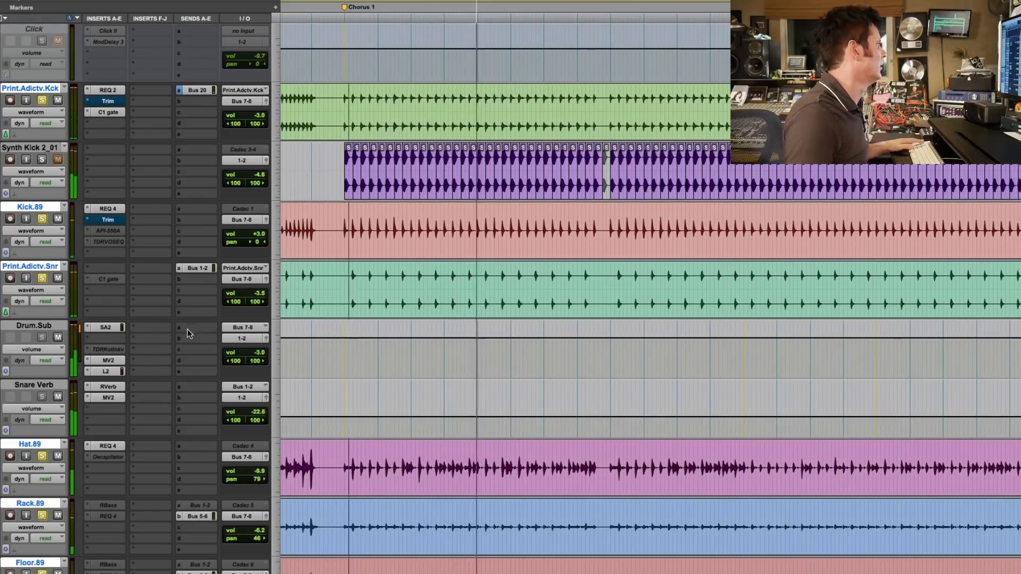
Open the L2 limiter on Drum.Sub, and insert the multichannel Gullfoss plug-in in that track's third insert slot.
click(118, 371)
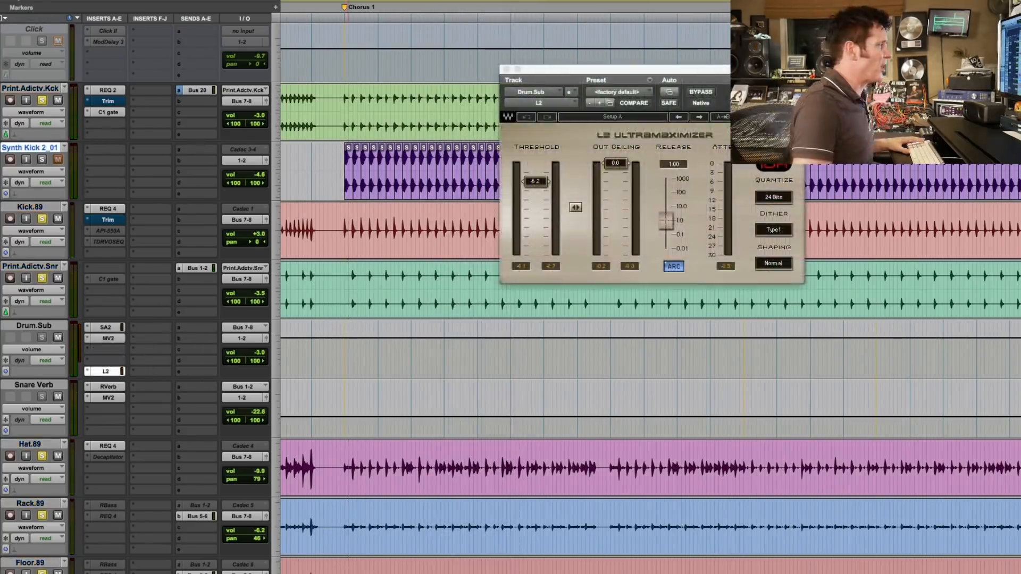
click(87, 351)
mouse_move(107, 374)
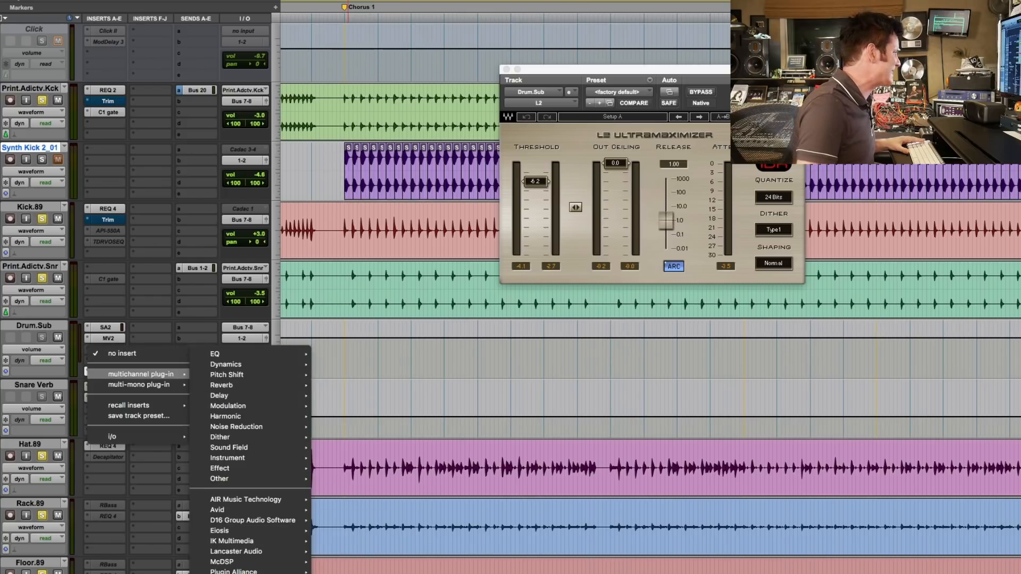
click(380, 333)
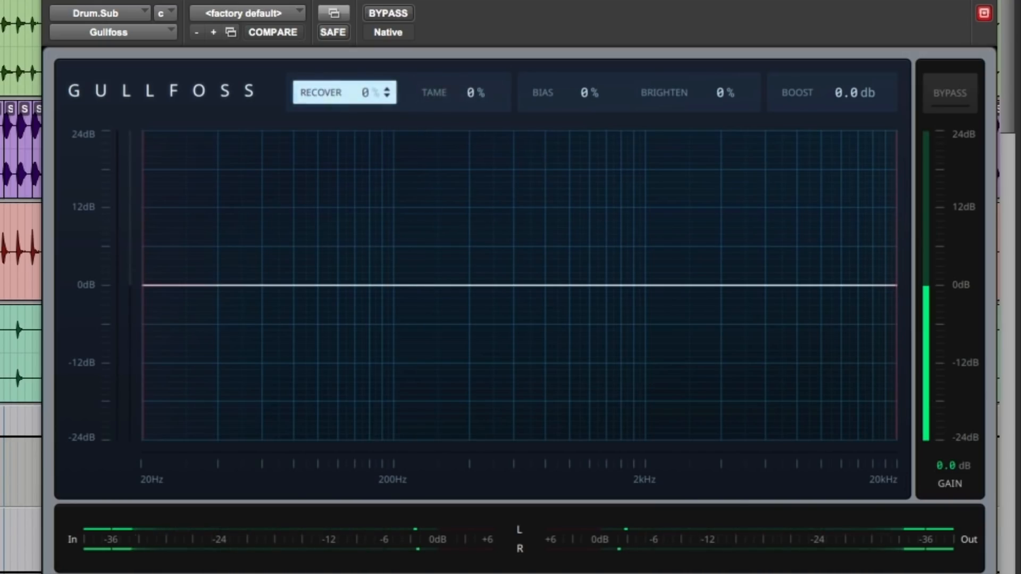
Set Recover to 35% and Tame to 20% for Drum.Sub, and check the drums against the bypassed sound.
drag(340, 96, 340, 73)
mouse_move(445, 98)
mouse_down()
mouse_move(444, 78)
mouse_move(449, 114)
mouse_up()
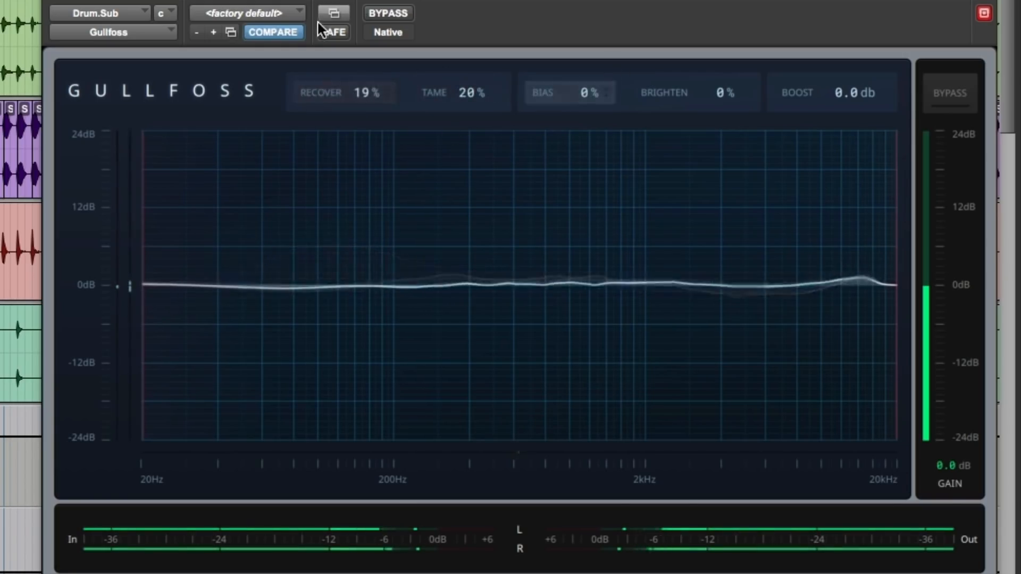
drag(331, 91, 332, 85)
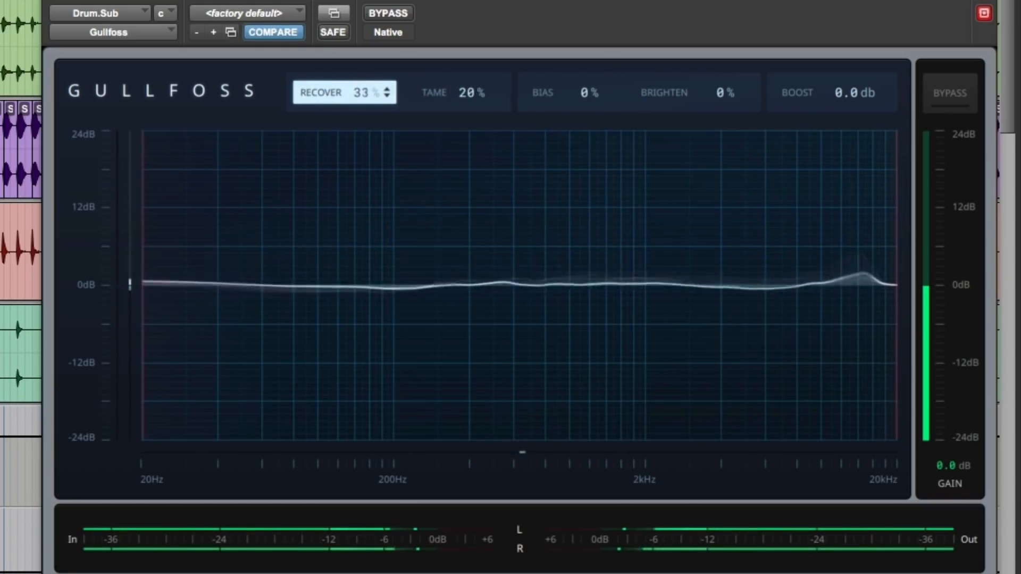
click(392, 14)
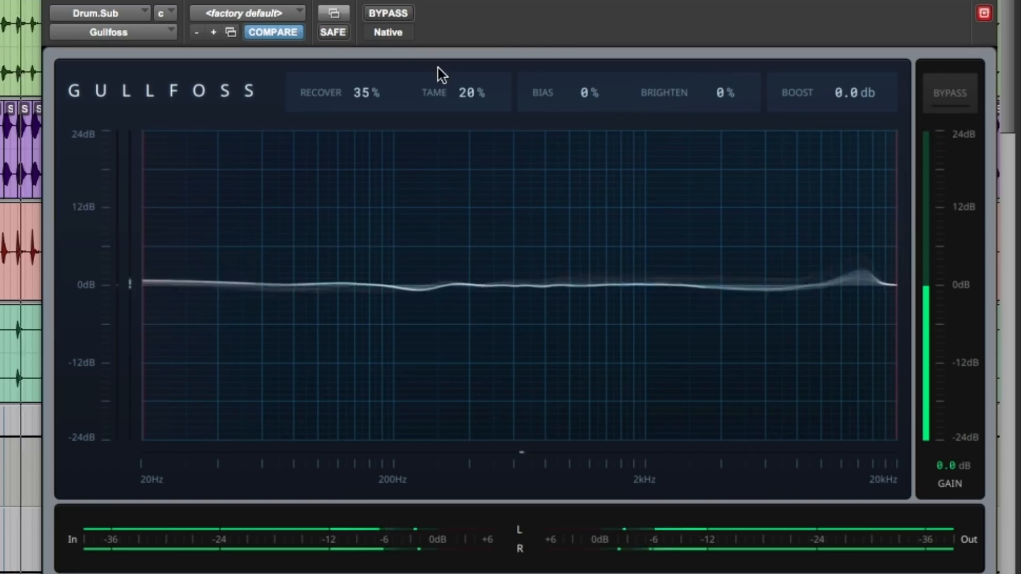
Set Tame to 59% for the drums, and compare the bypassed and processed sound twice.
drag(453, 92, 453, 79)
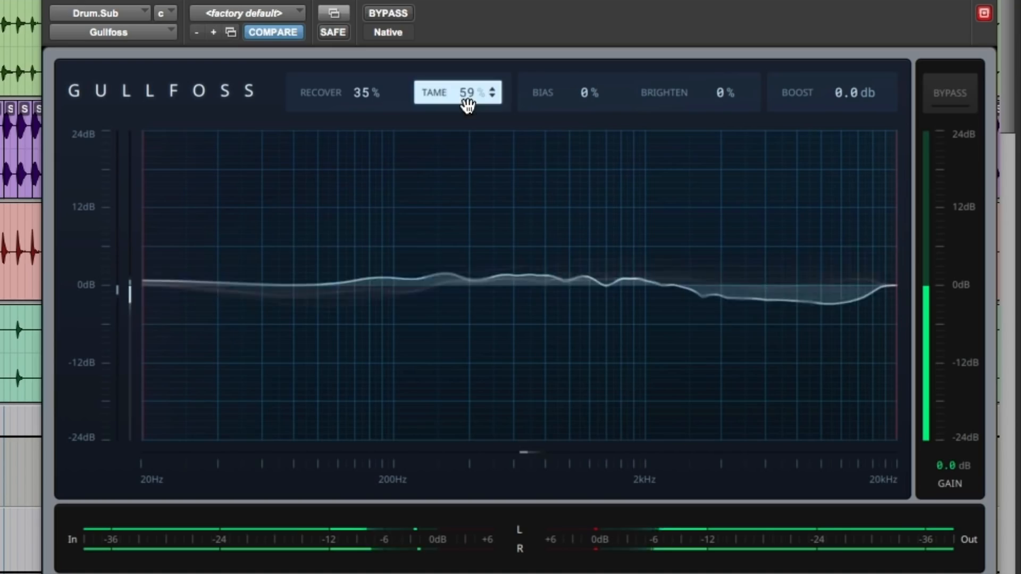
click(394, 16)
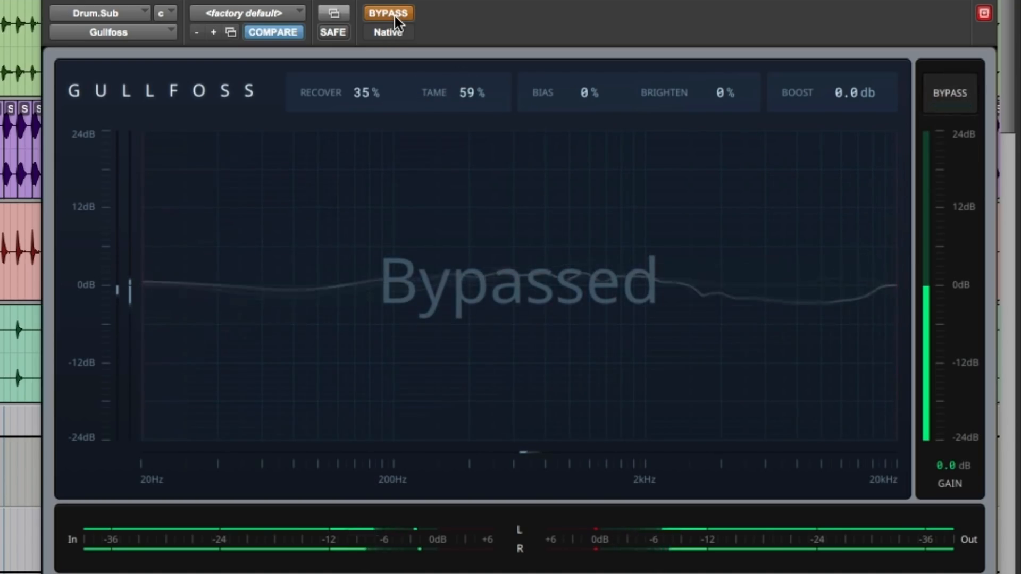
click(395, 16)
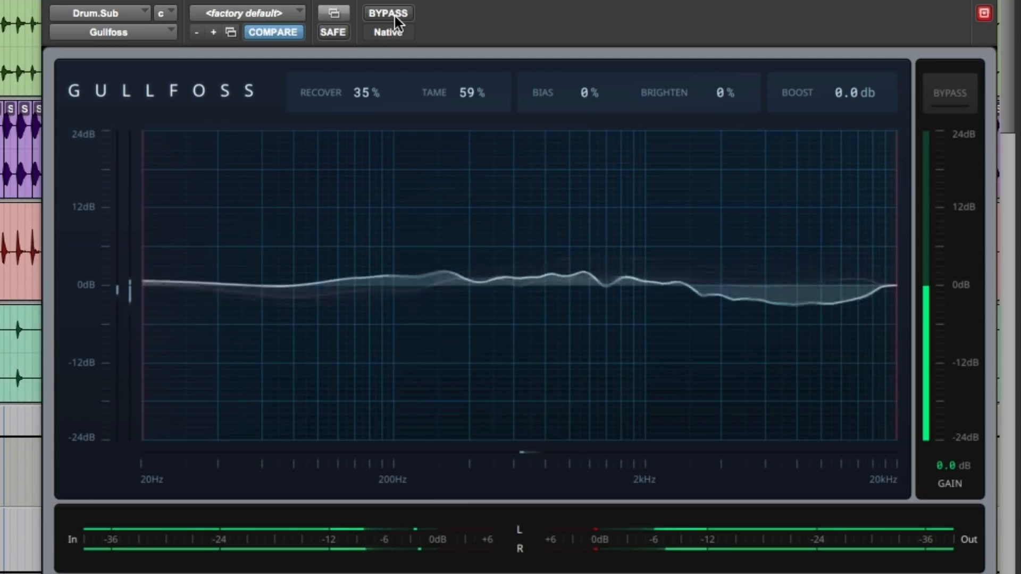
click(394, 16)
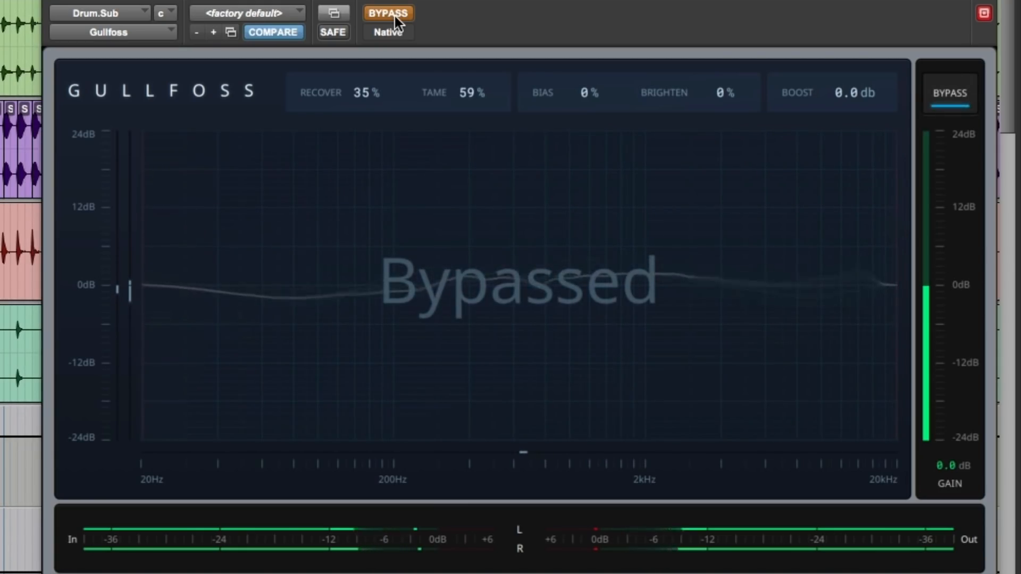
click(395, 16)
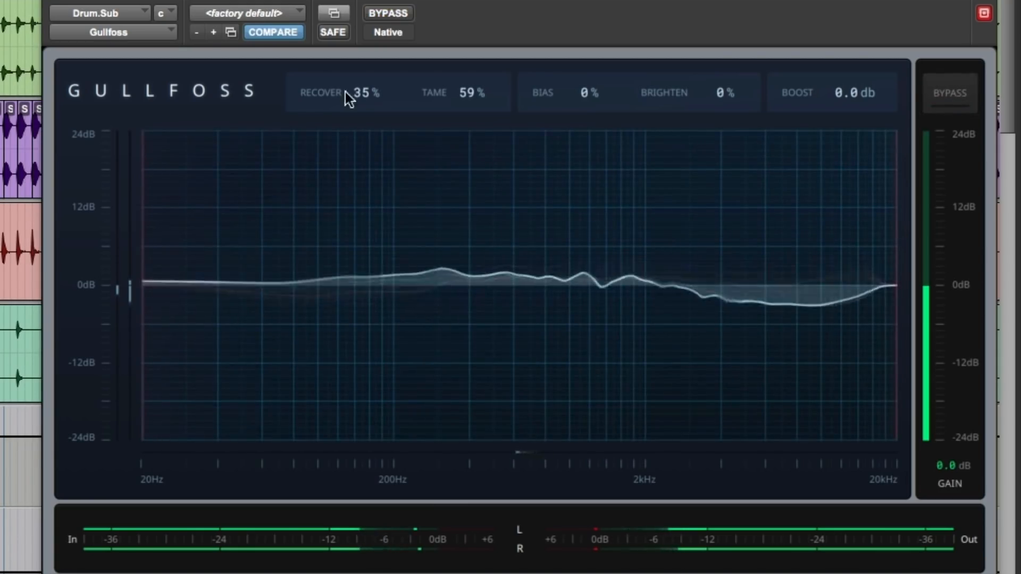
Raise Gullfoss's lower frequency limit to about 80 Hz and compare the drums with the effect bypassed and active.
mouse_move(137, 282)
mouse_down()
mouse_move(289, 287)
mouse_move(296, 298)
mouse_up()
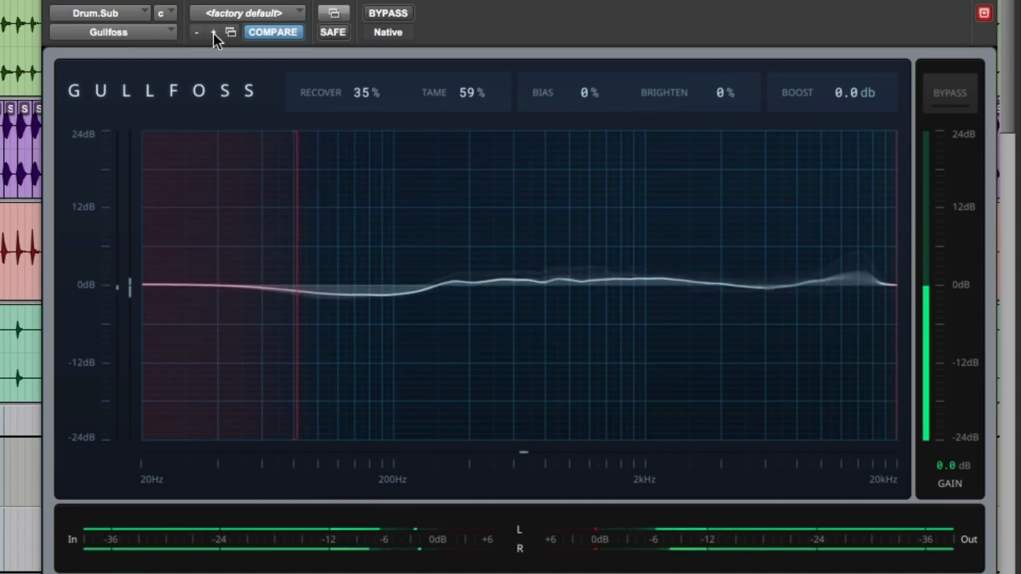
click(388, 14)
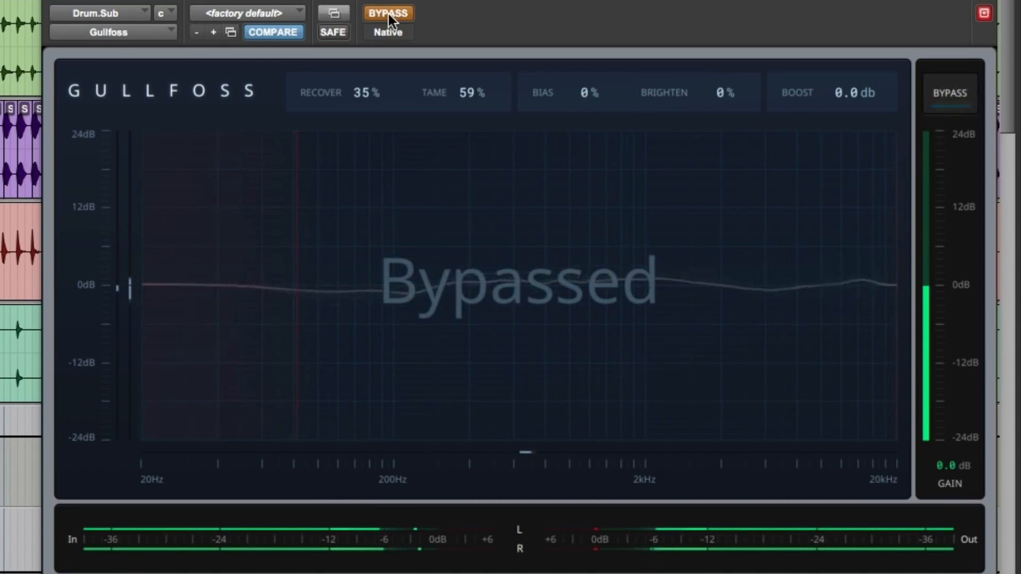
click(388, 14)
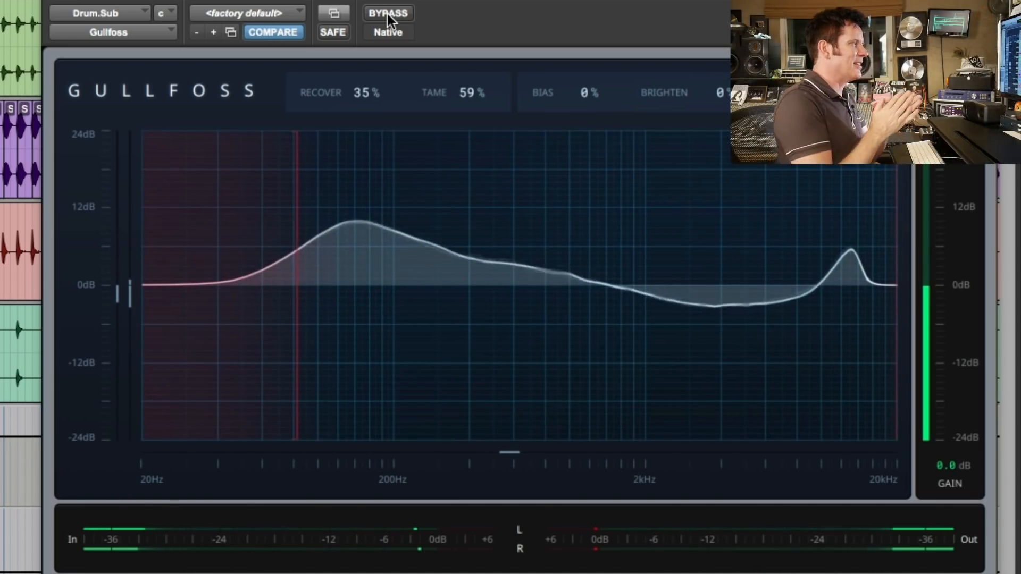
Fine-tune the lower frequency limit to about 85 Hz and compare the bypassed and processed drums.
mouse_move(296, 261)
drag(296, 261, 304, 262)
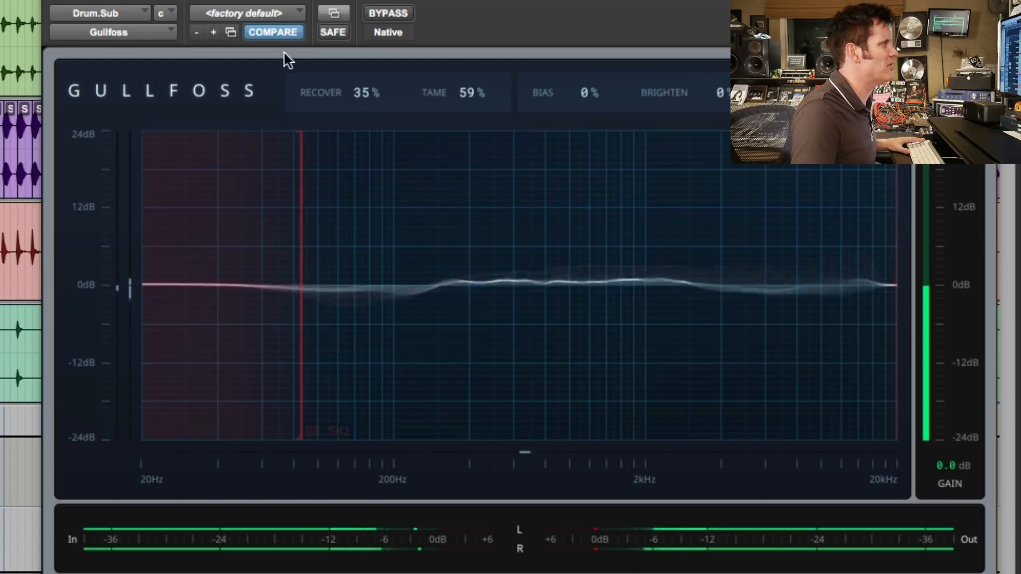
click(394, 15)
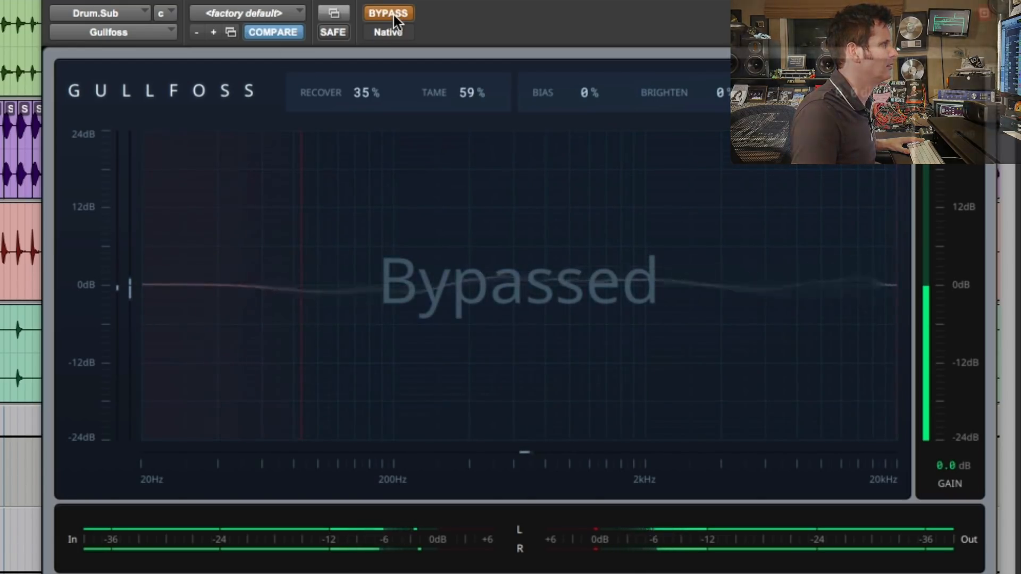
click(393, 15)
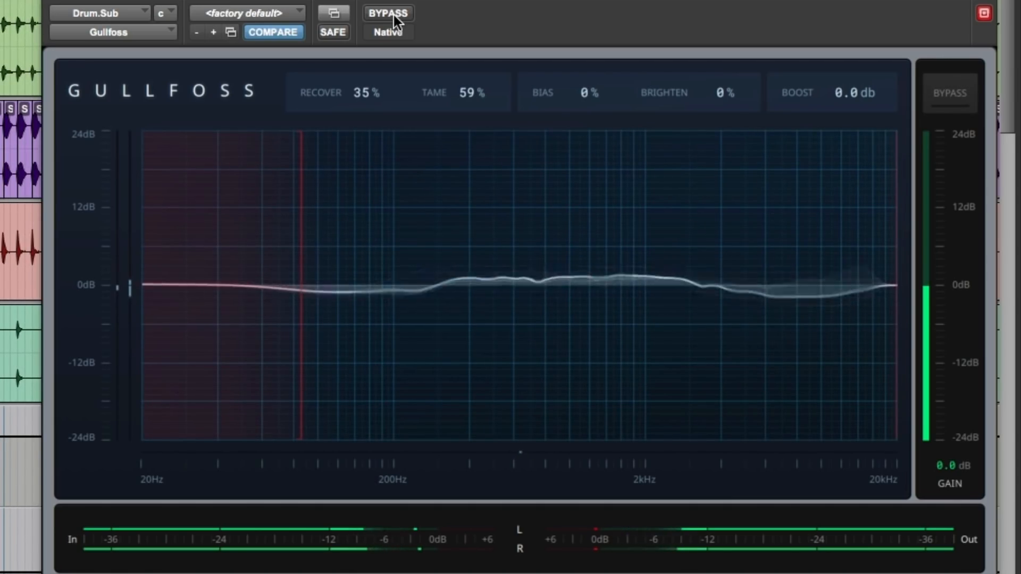
Set Bias to 40%, Brighten to 23% and Boost to 0.5 dB for the drums, and compare the bypassed and processed sound twice.
drag(600, 97, 600, 79)
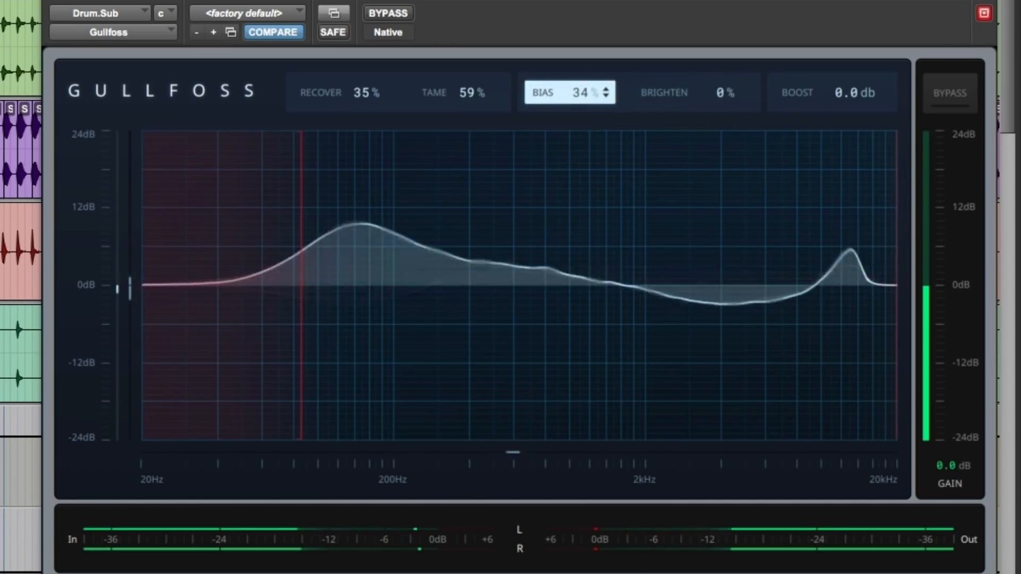
drag(682, 102, 681, 94)
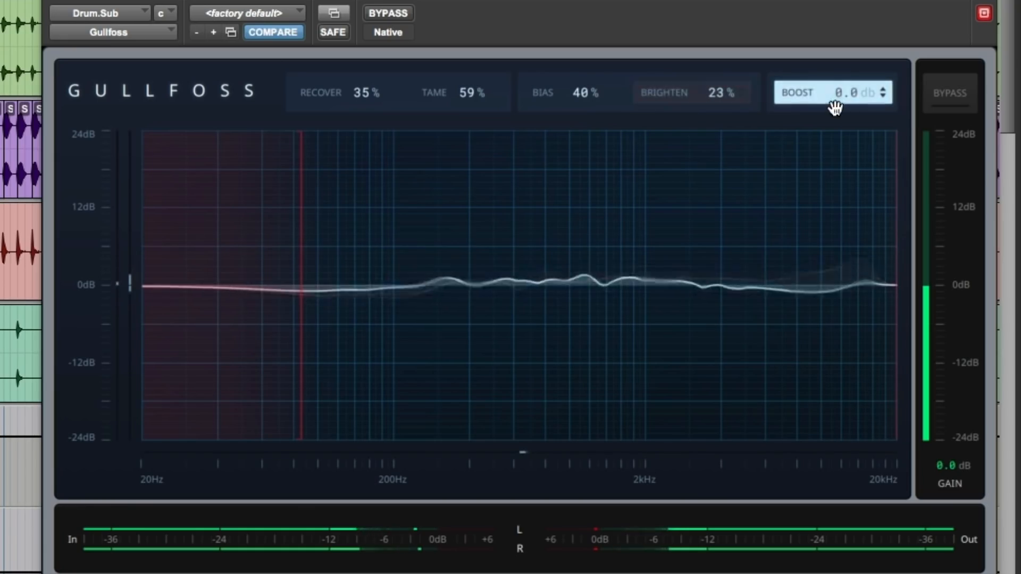
drag(834, 104, 834, 95)
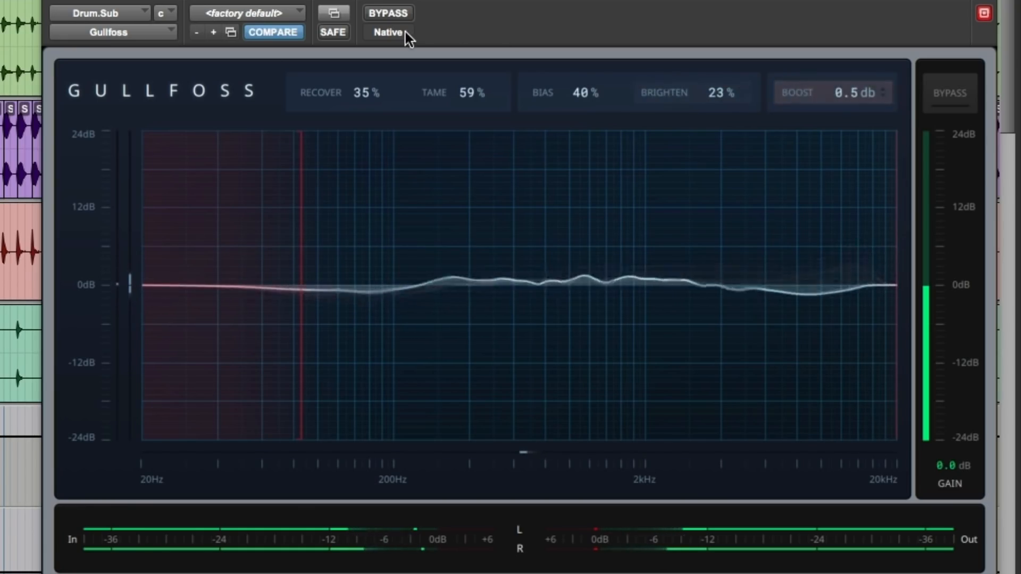
click(403, 14)
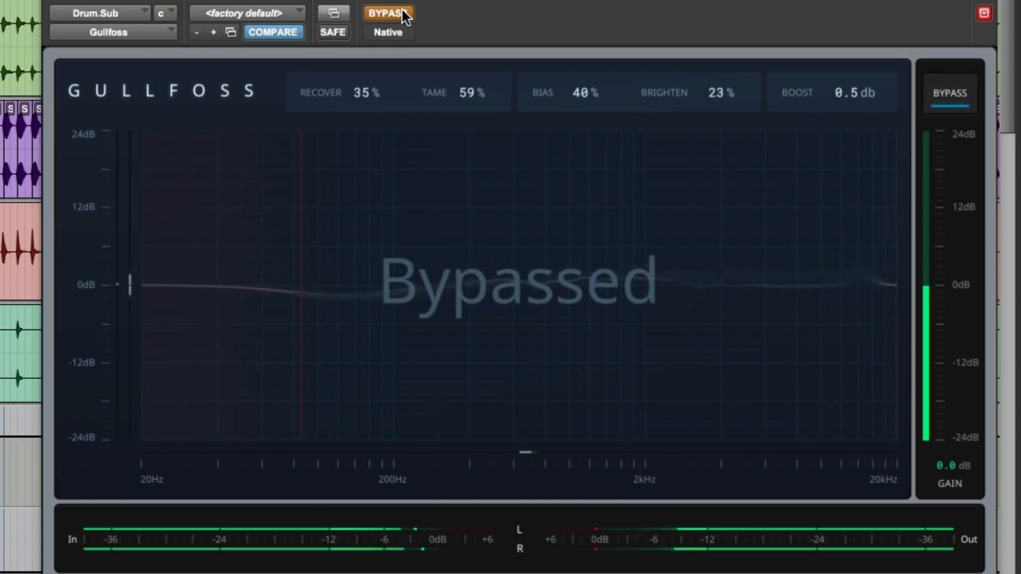
click(403, 13)
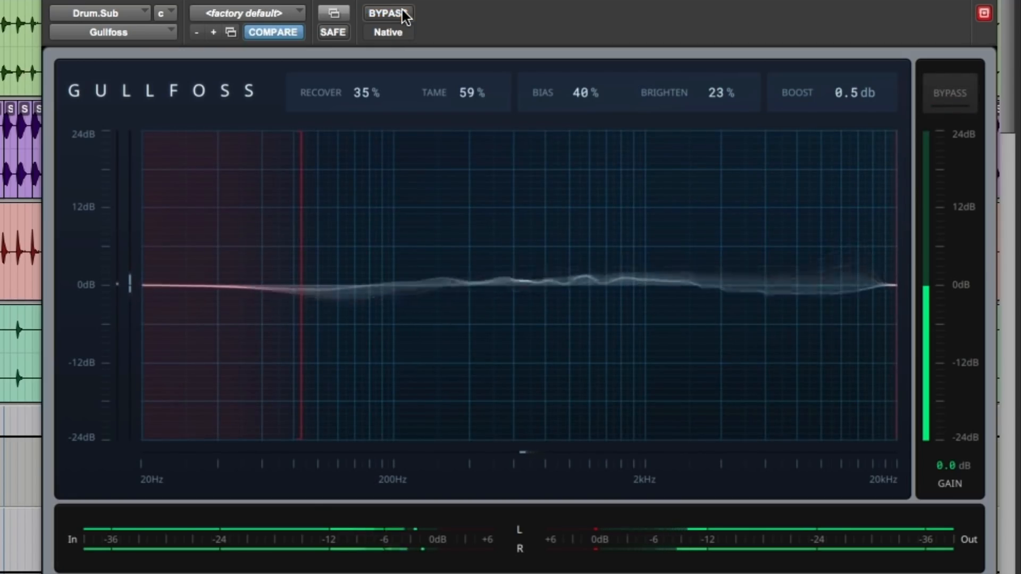
click(407, 15)
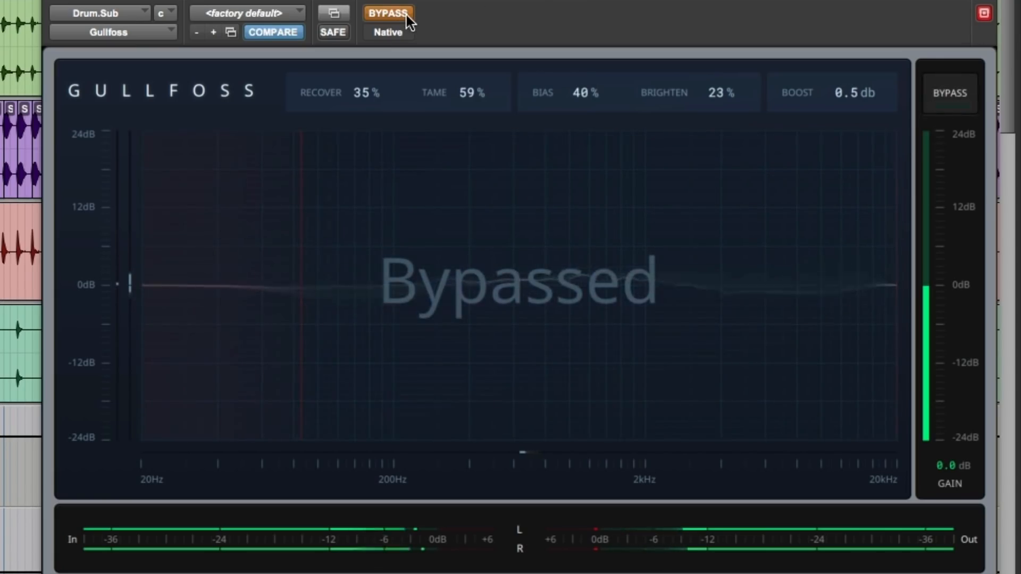
click(406, 15)
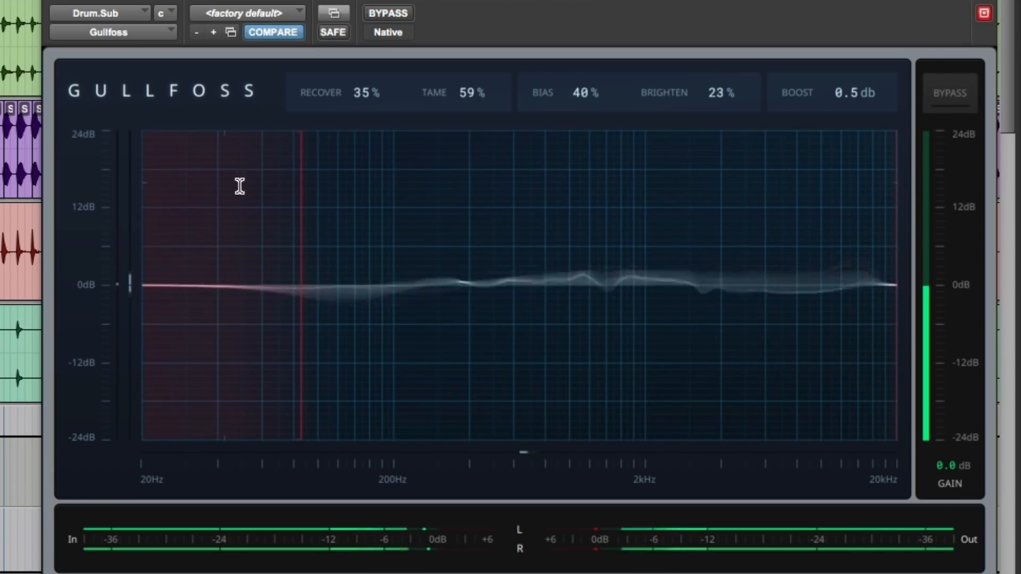
Reduce the drum settings to Tame 54%, Recover 32%, Bias 35% and Brighten 20%.
drag(452, 100, 452, 107)
drag(381, 96, 380, 102)
drag(556, 96, 556, 105)
drag(691, 96, 691, 102)
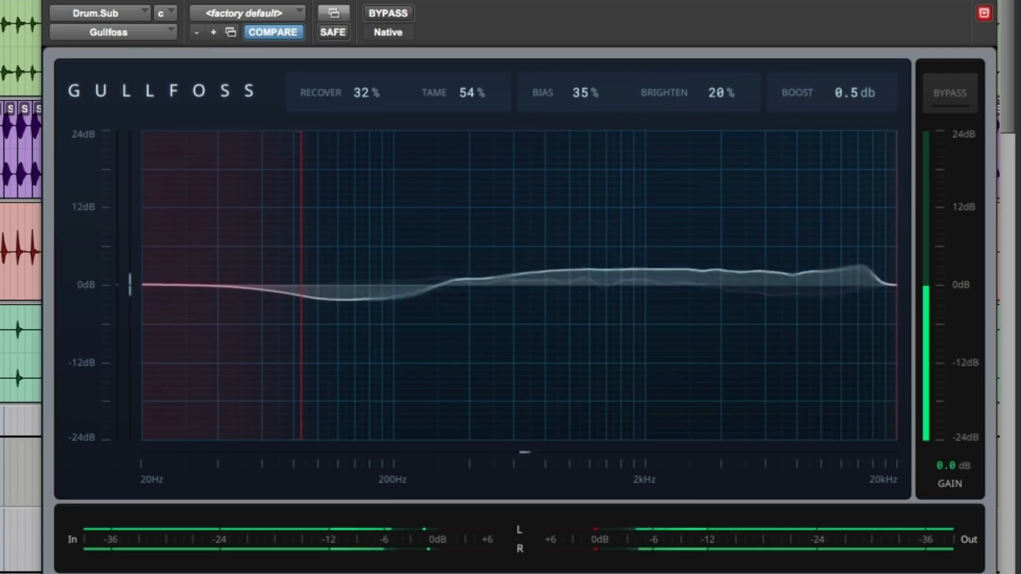
Compare the drum submix repeatedly with Gullfoss bypassed and active.
click(392, 14)
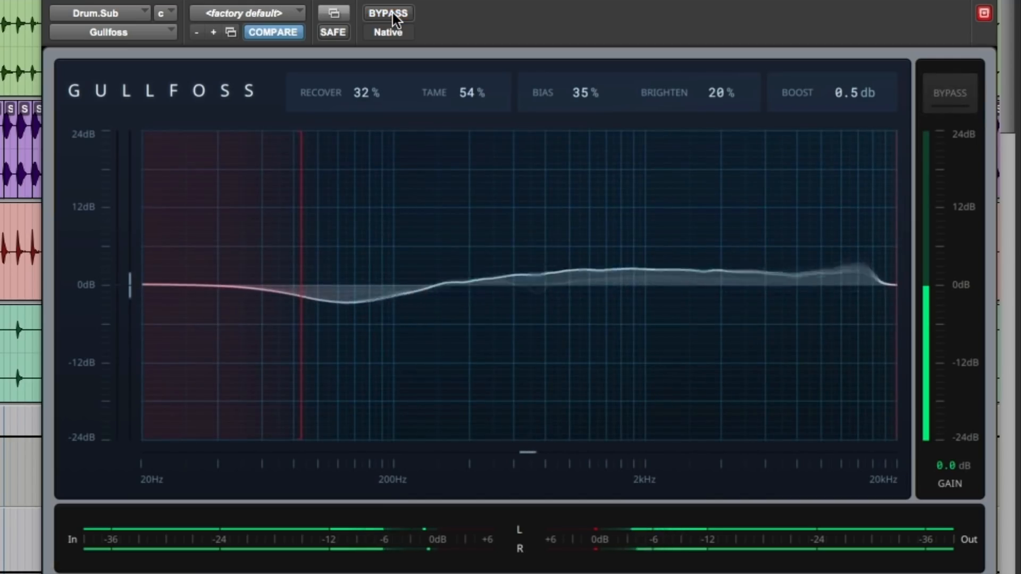
click(392, 12)
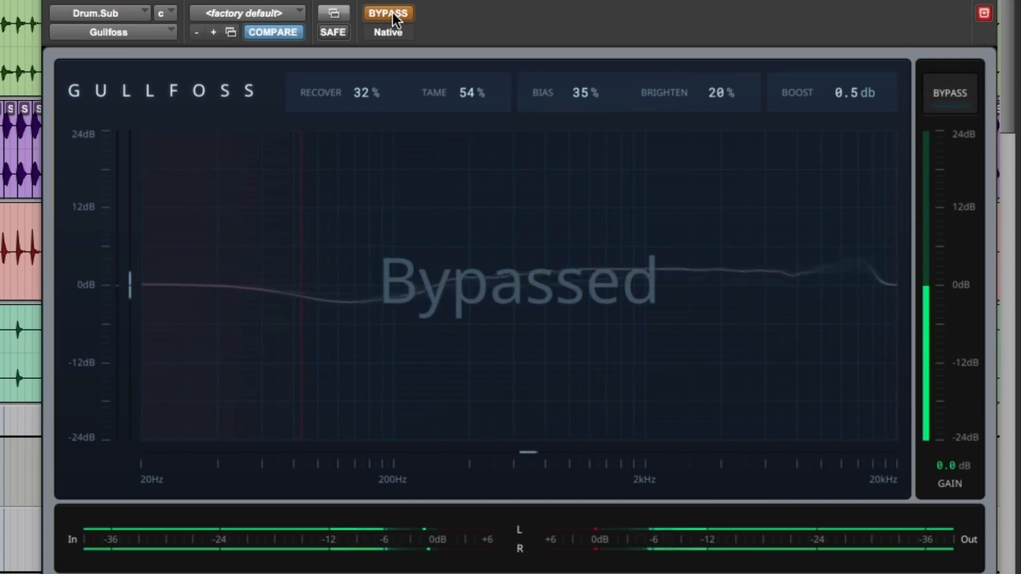
click(392, 12)
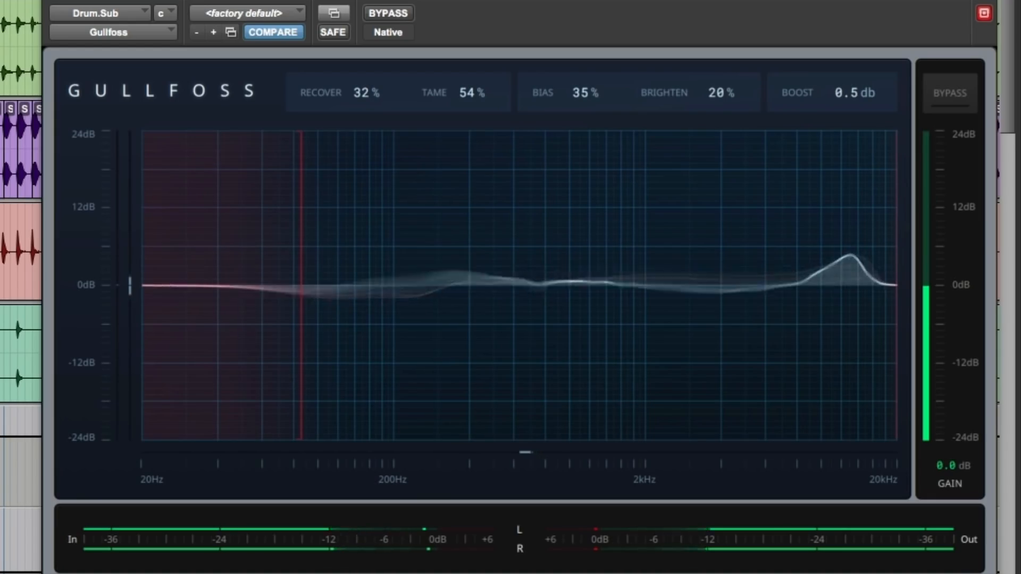
click(405, 14)
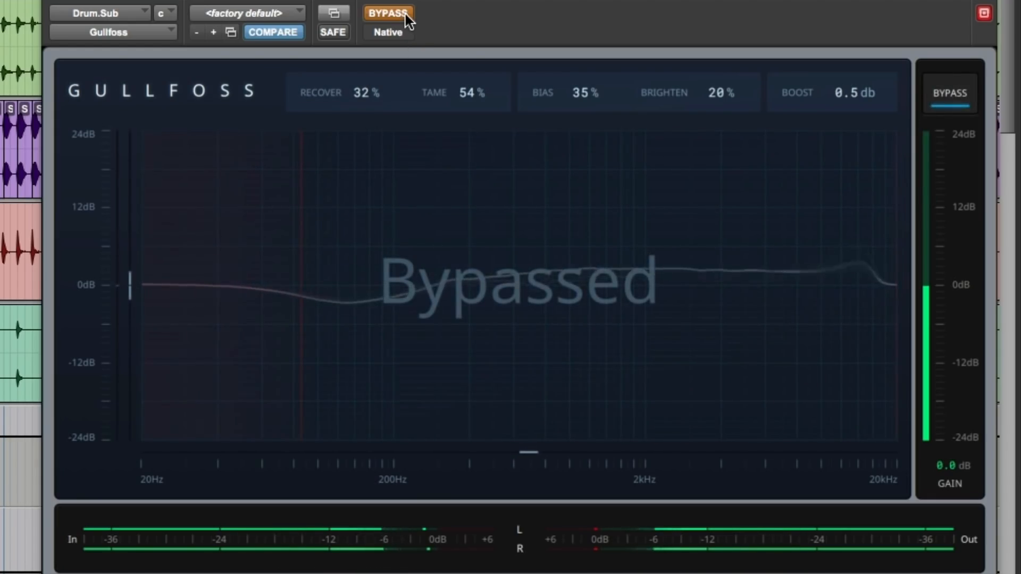
click(405, 14)
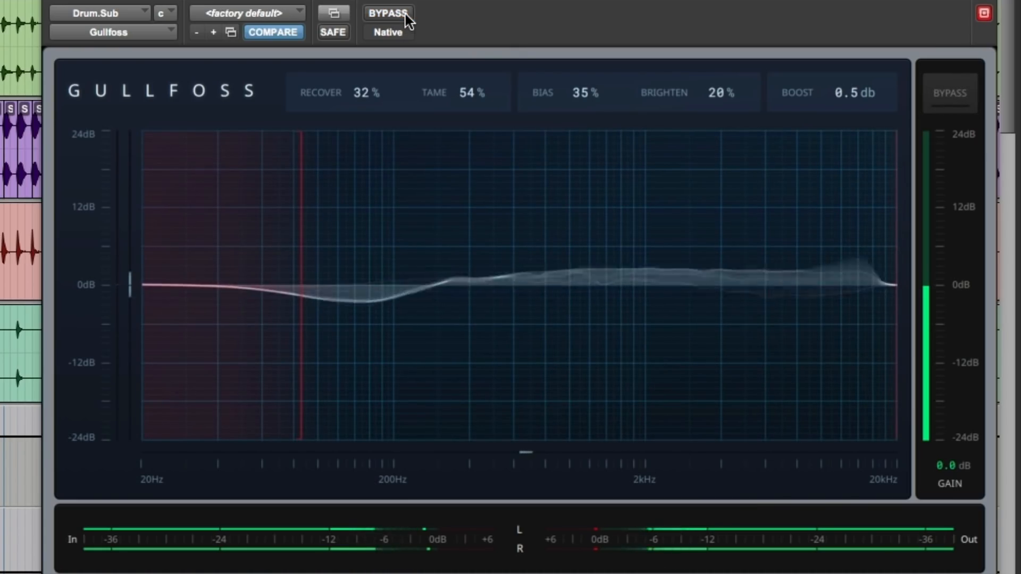
click(405, 14)
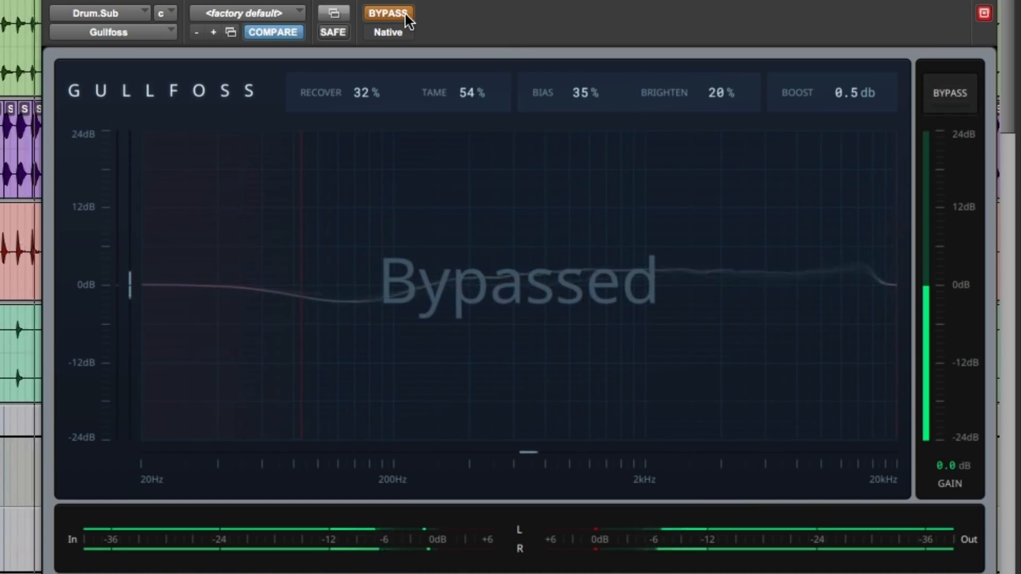
click(405, 14)
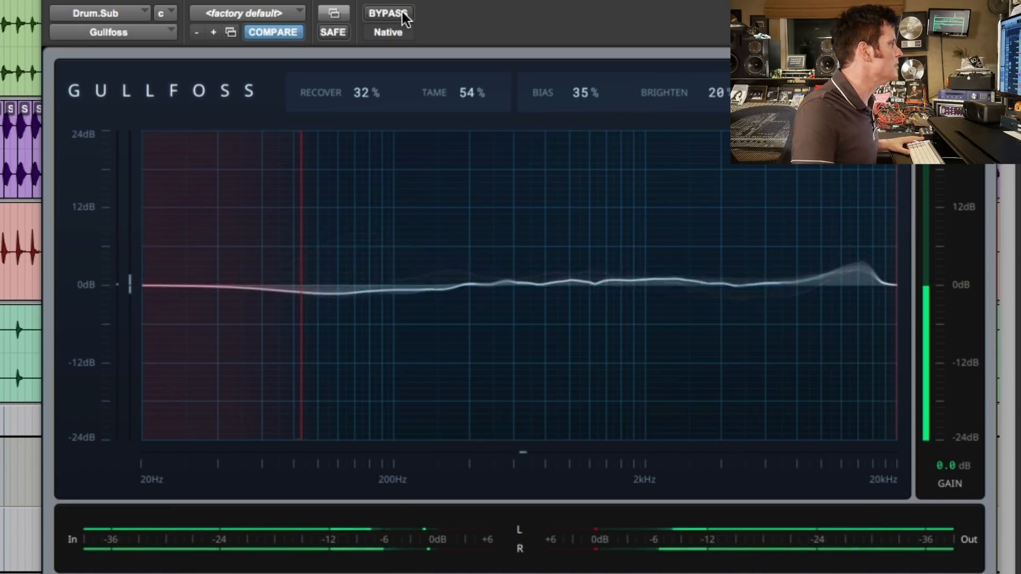
click(402, 12)
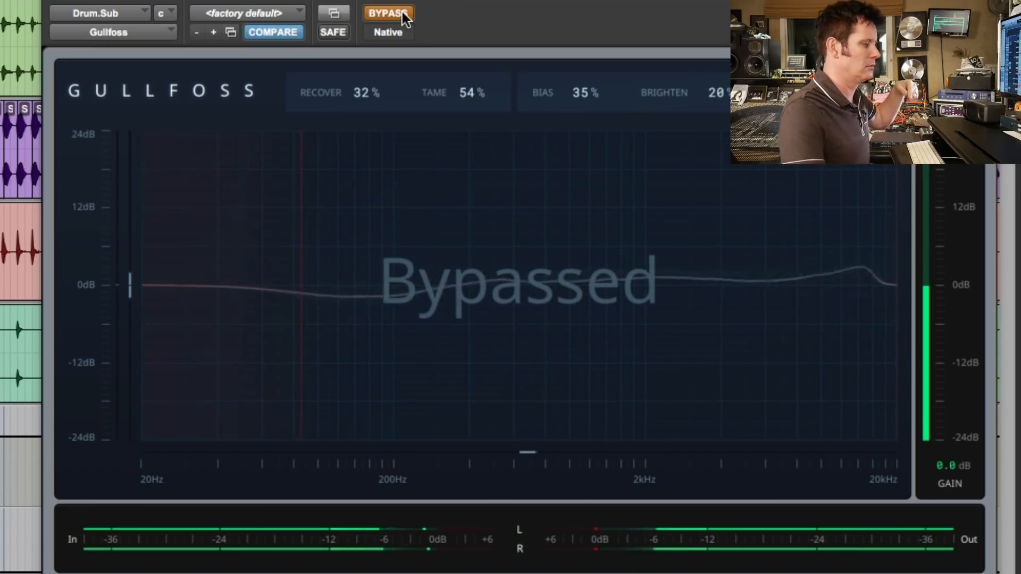
click(402, 12)
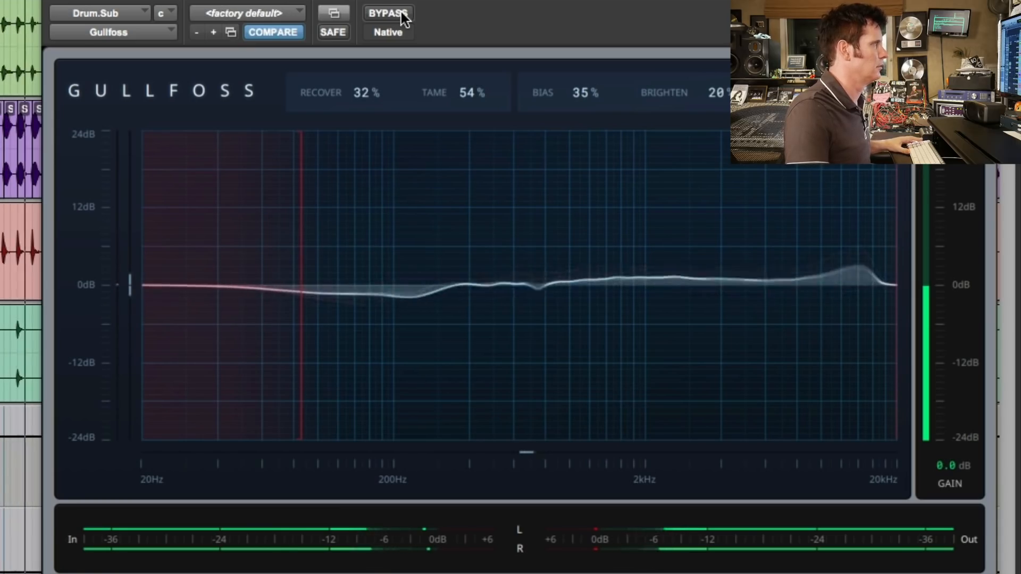
click(402, 12)
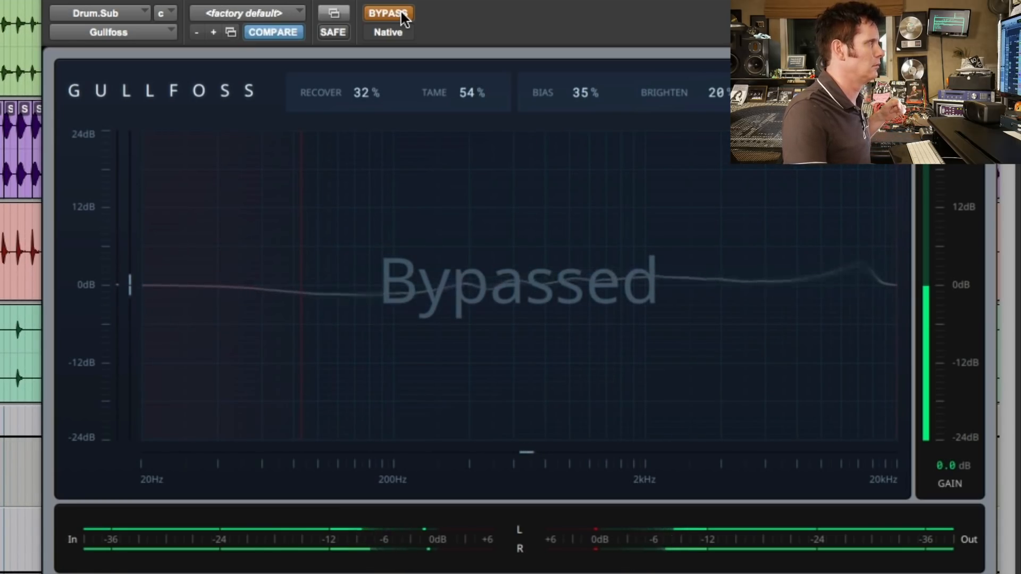
click(402, 13)
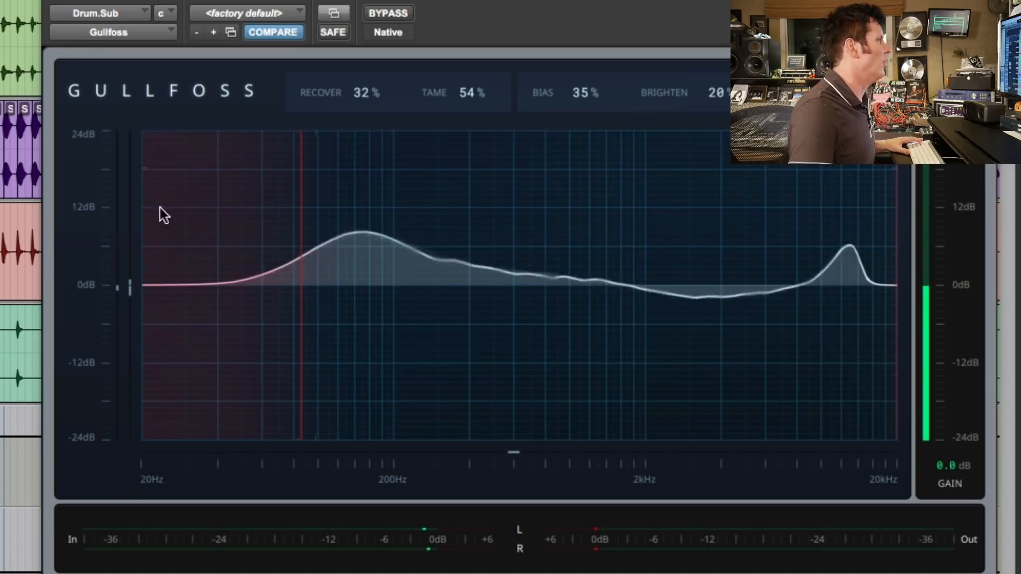
Open the Gullfoss insert on the Master 1 track, and close its plug-in window.
scroll(470, 514, down, 7)
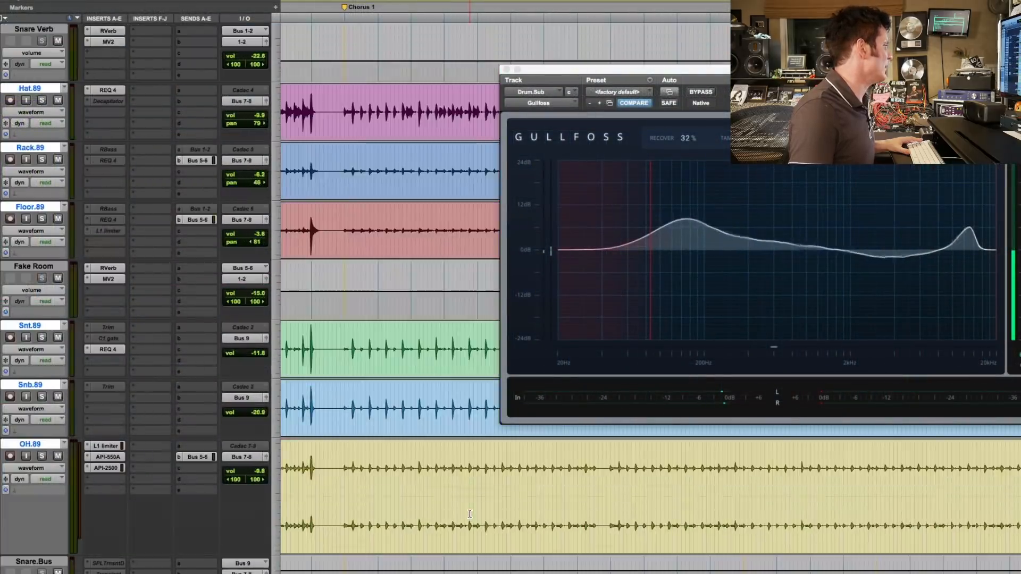
scroll(470, 514, down, 15)
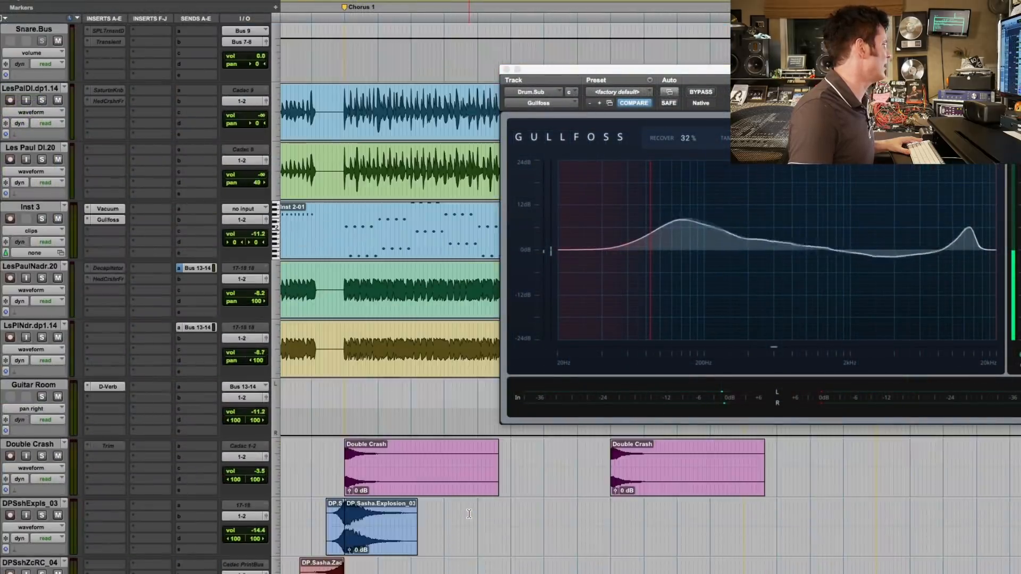
scroll(469, 514, down, 15)
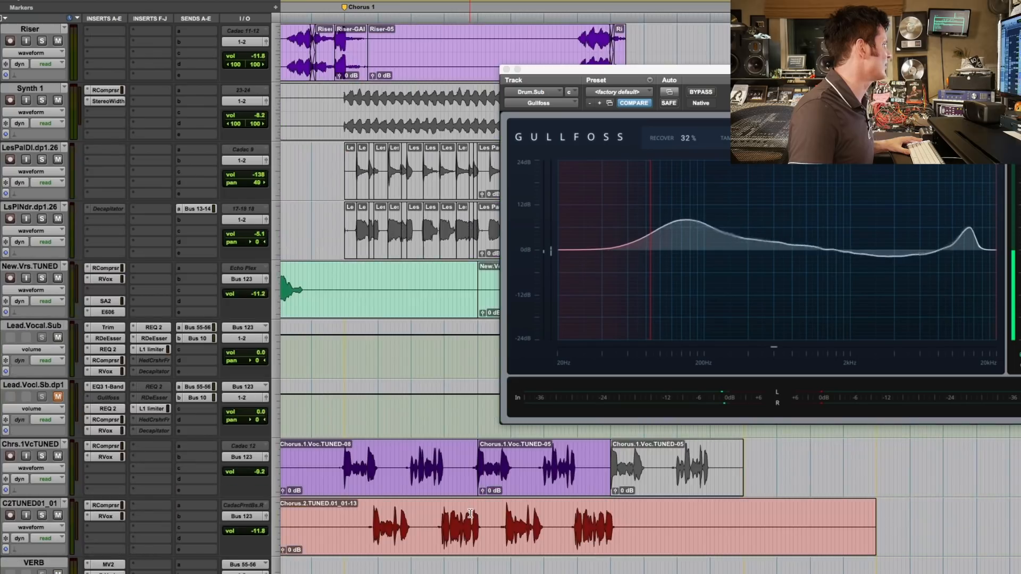
scroll(470, 513, down, 15)
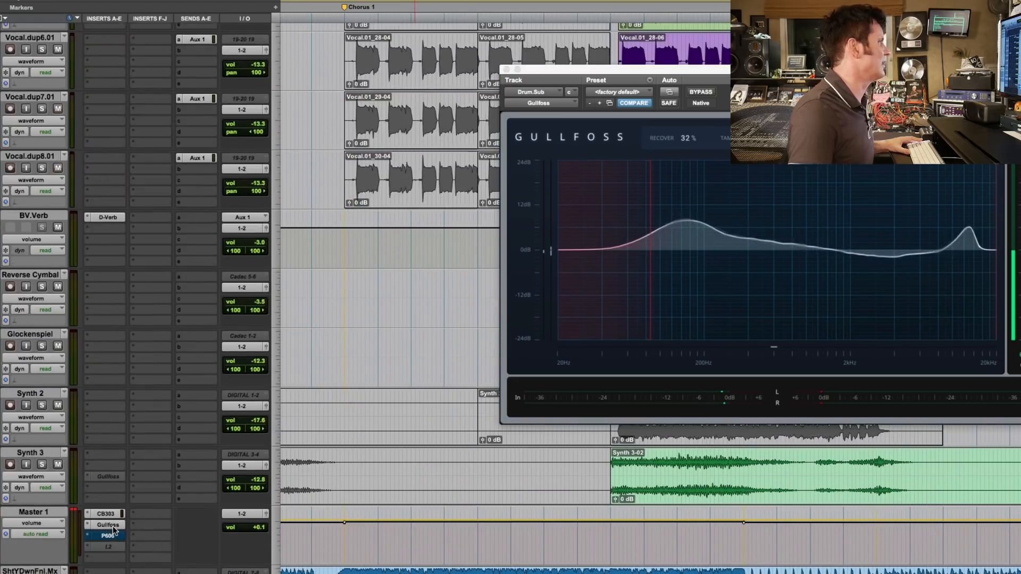
click(111, 525)
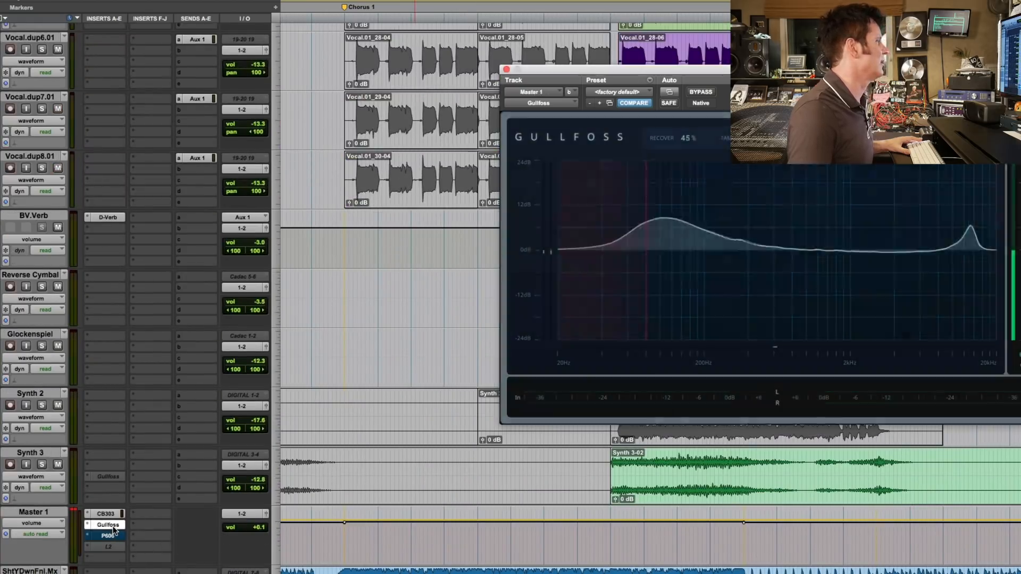
click(507, 71)
Play the mix from just before Chorus 1, and locate the lead vocal tracks in the session.
scroll(559, 245, up, 15)
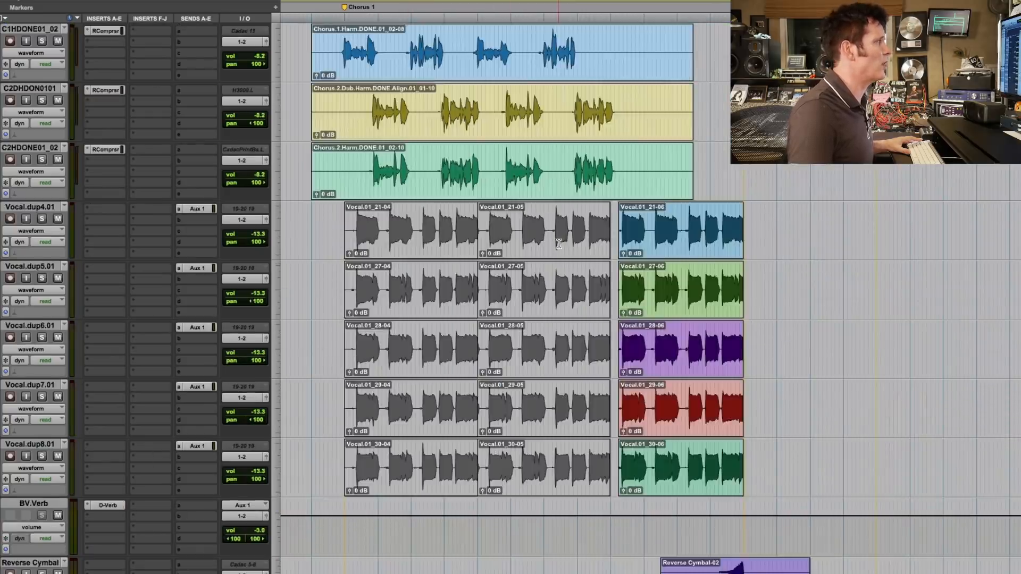
scroll(560, 248, up, 20)
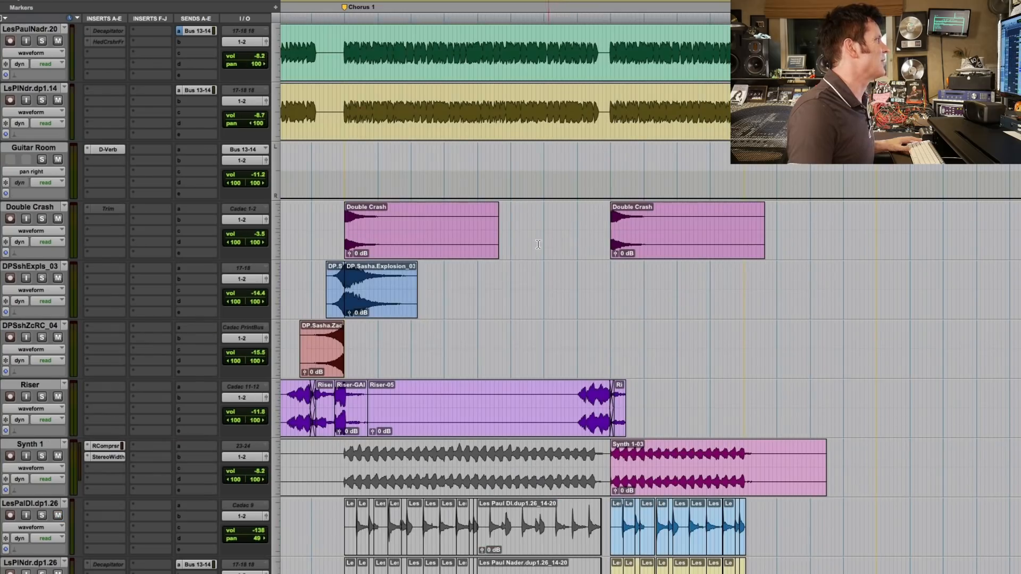
click(337, 70)
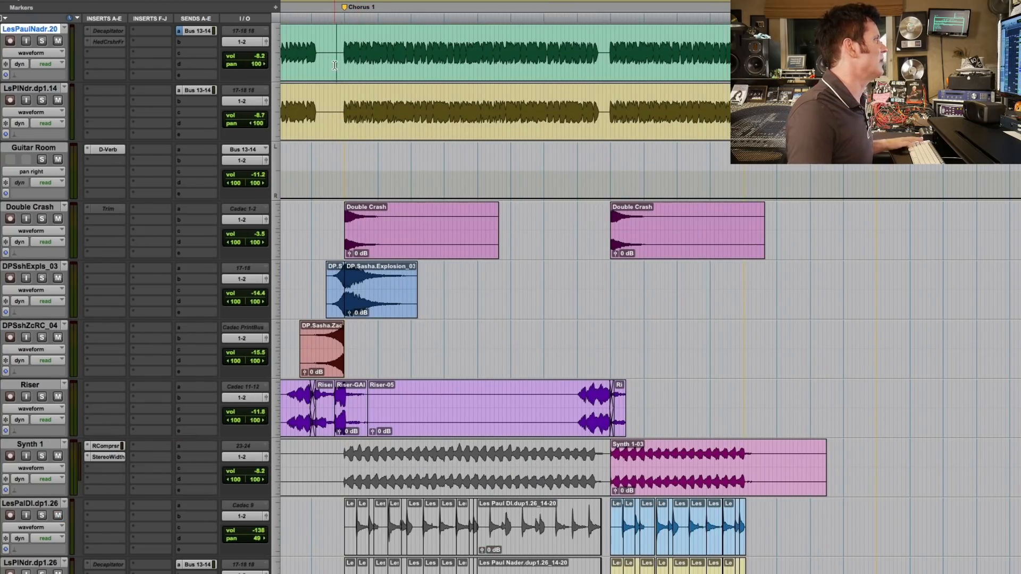
key(space)
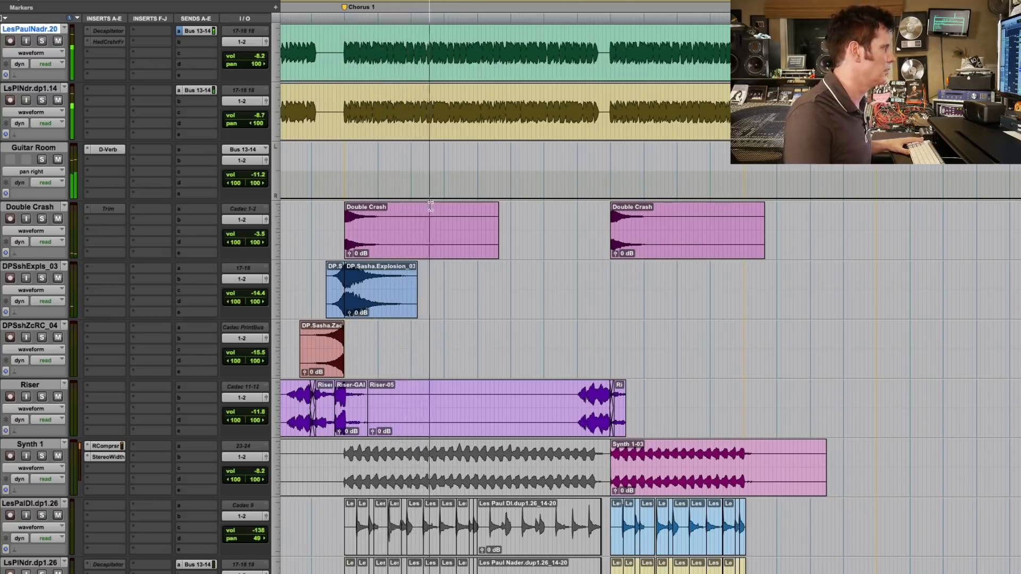
scroll(463, 230, up, 8)
scroll(463, 230, up, 3)
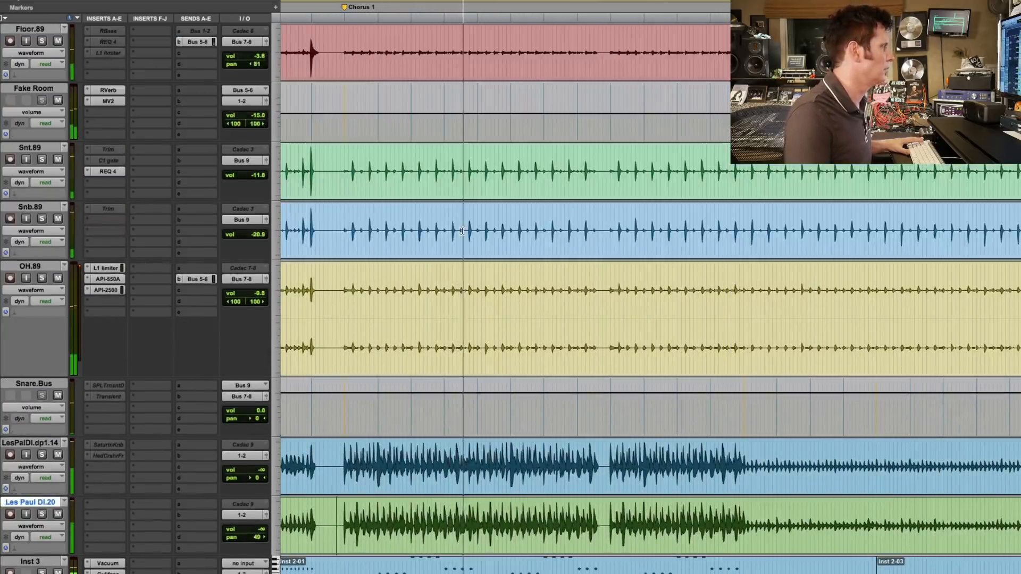
scroll(463, 230, down, 12)
scroll(462, 231, down, 6)
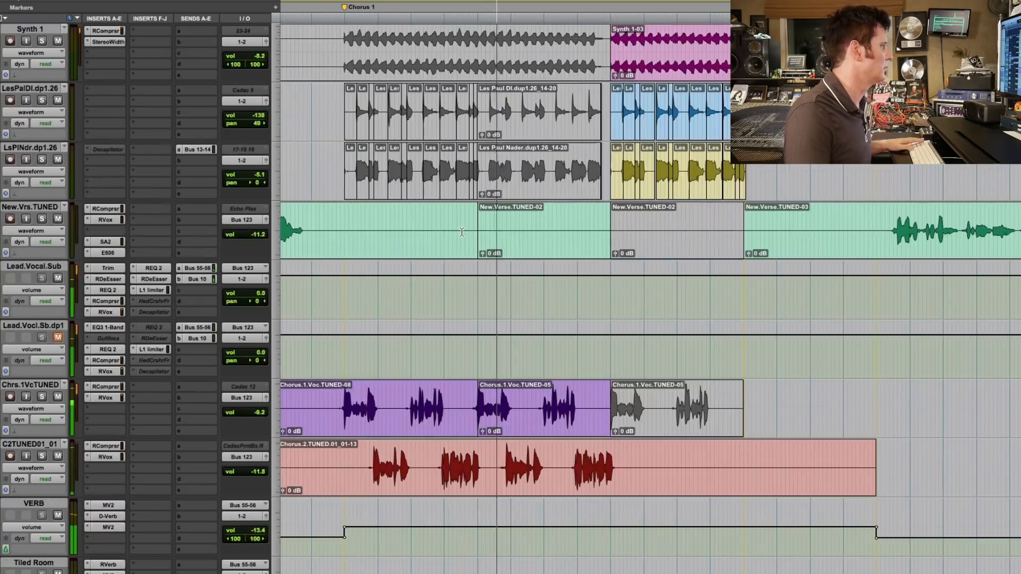
Select the Chorus 1 passage from Chrs.1VcTUNED through Tiled Room, play it, and solo the Chrs.1VcTUNED and C2TUNED01_01 vocal tracks.
click(323, 277)
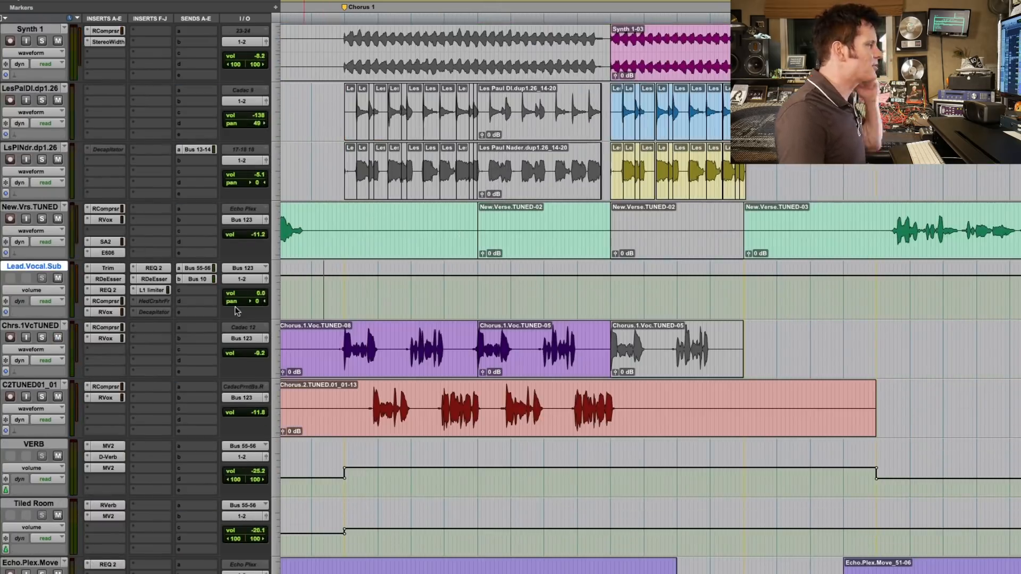
drag(335, 344, 702, 553)
key(space)
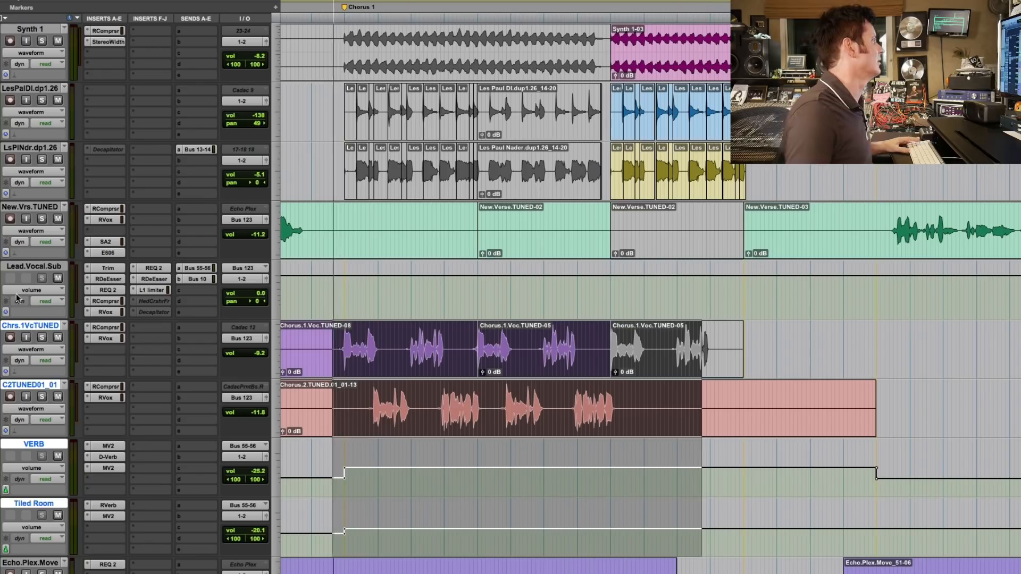
click(43, 339)
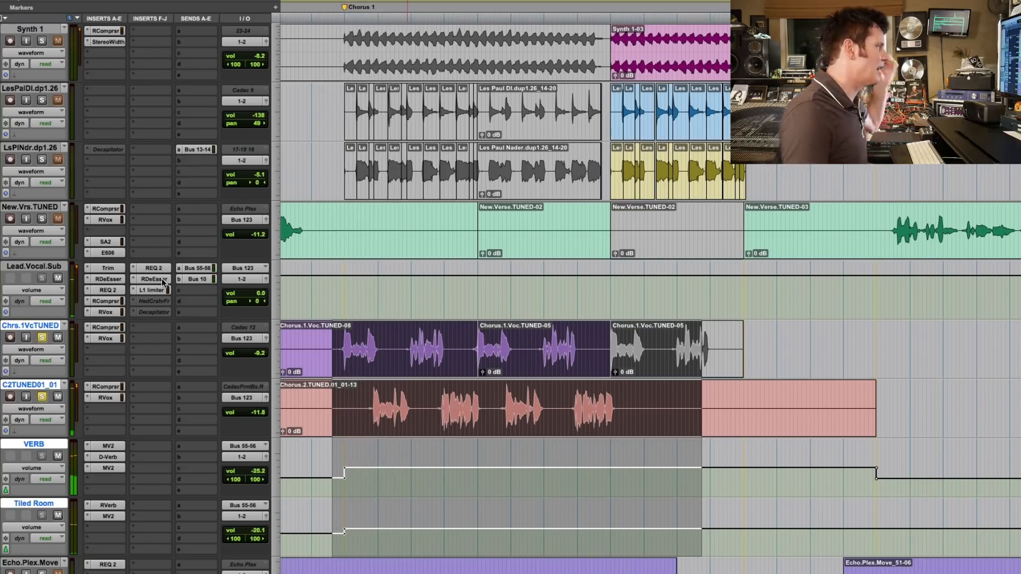
Move the L1 limiter down one insert slot on Lead.Vocal.Sub, and insert Gullfoss in the freed slot before it.
drag(152, 303, 152, 302)
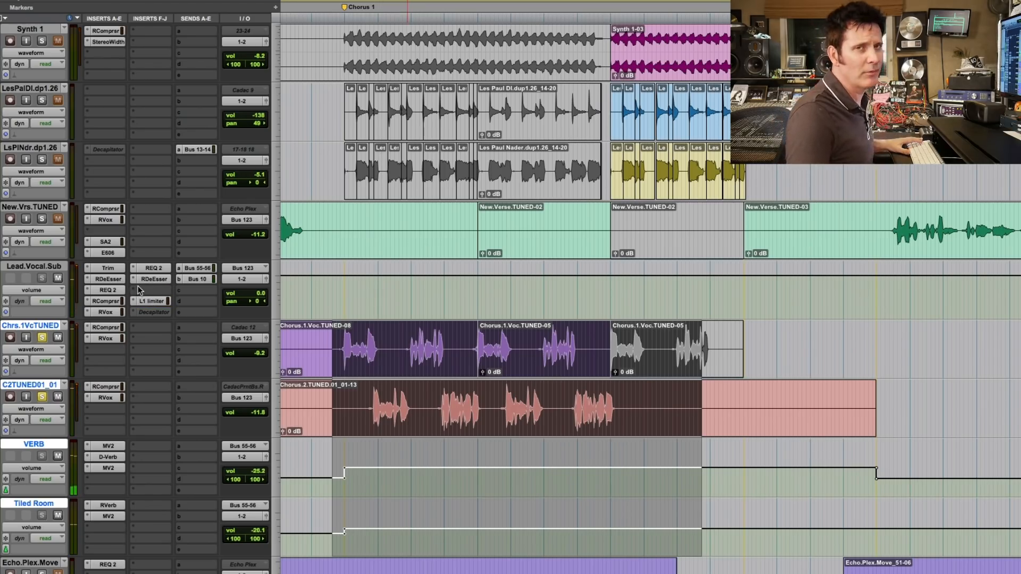
click(136, 289)
mouse_move(170, 315)
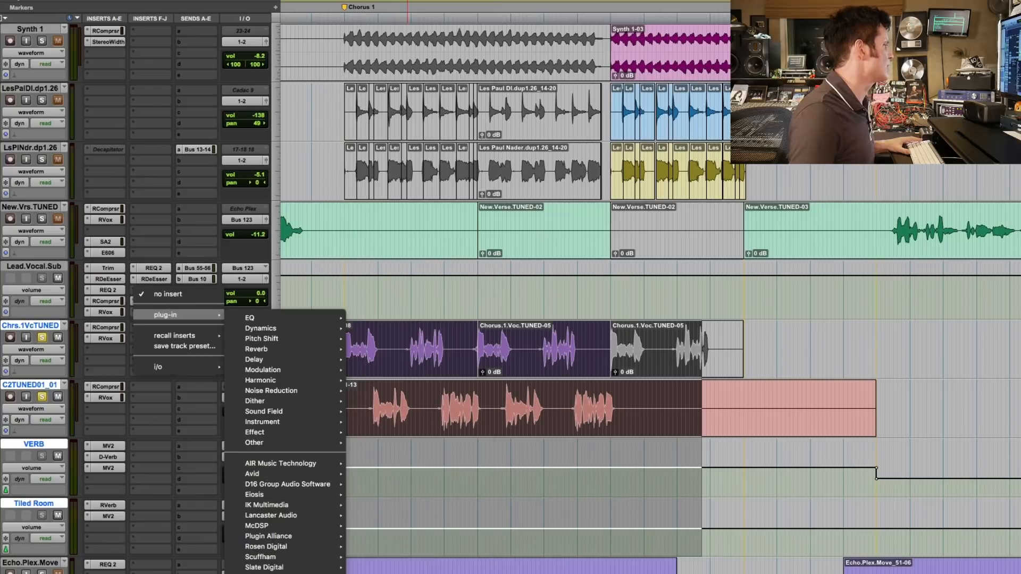
click(372, 573)
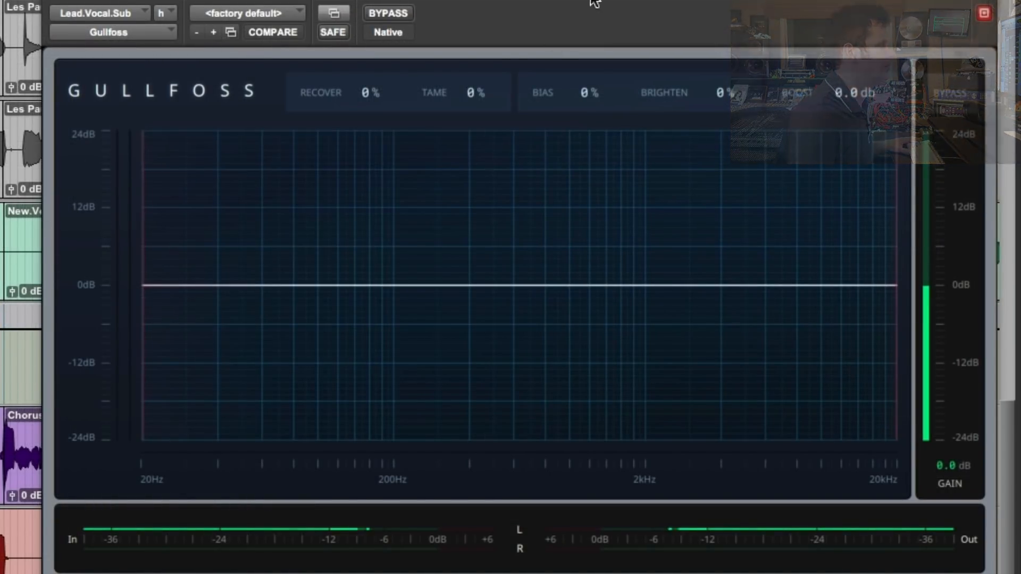
Set Gullfoss on Lead.Vocal.Sub to Recover 20%, Tame 56%, Bias 33% and Brighten 60% during playback.
drag(353, 92, 353, 85)
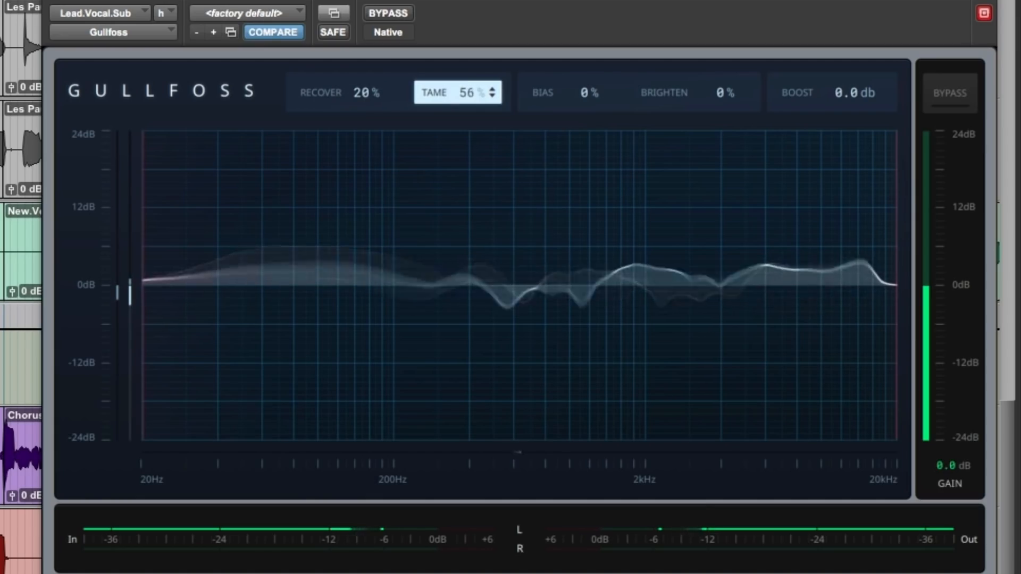
drag(720, 92, 720, 52)
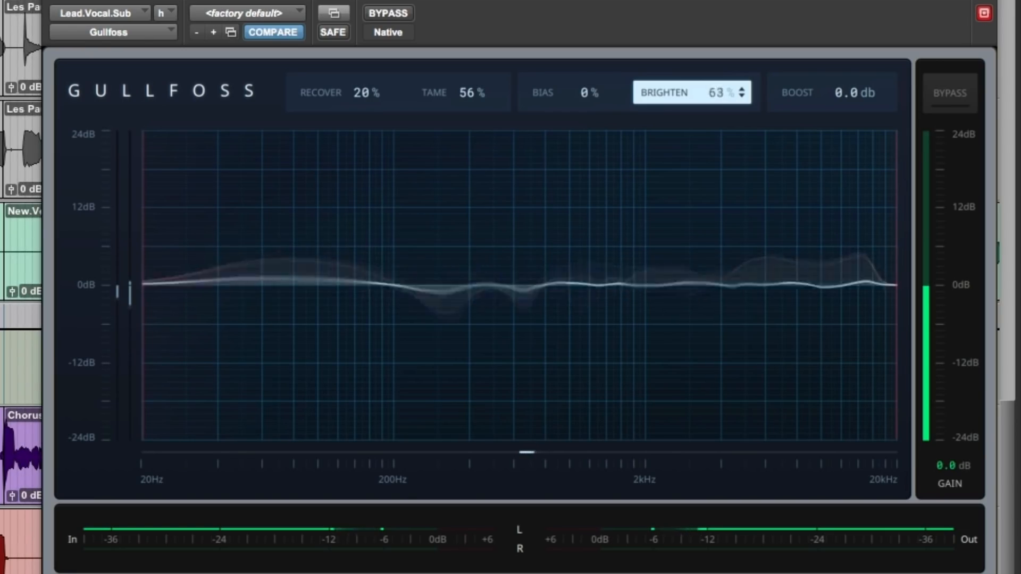
drag(570, 88, 570, 84)
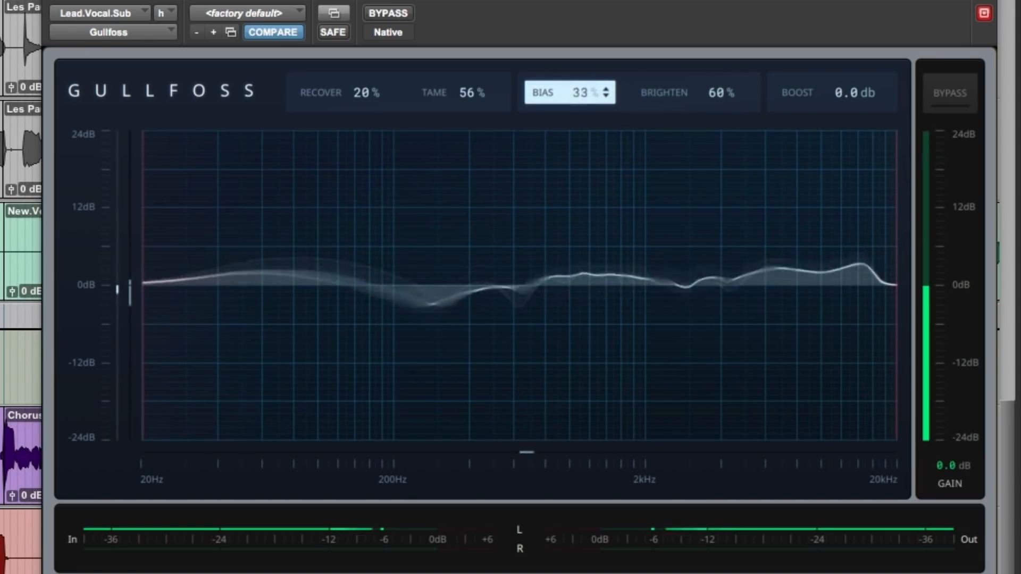
Toggle the Gullfoss bypass on Lead.Vocal.Sub repeatedly during playback to compare the processed and unprocessed lead vocal.
click(409, 14)
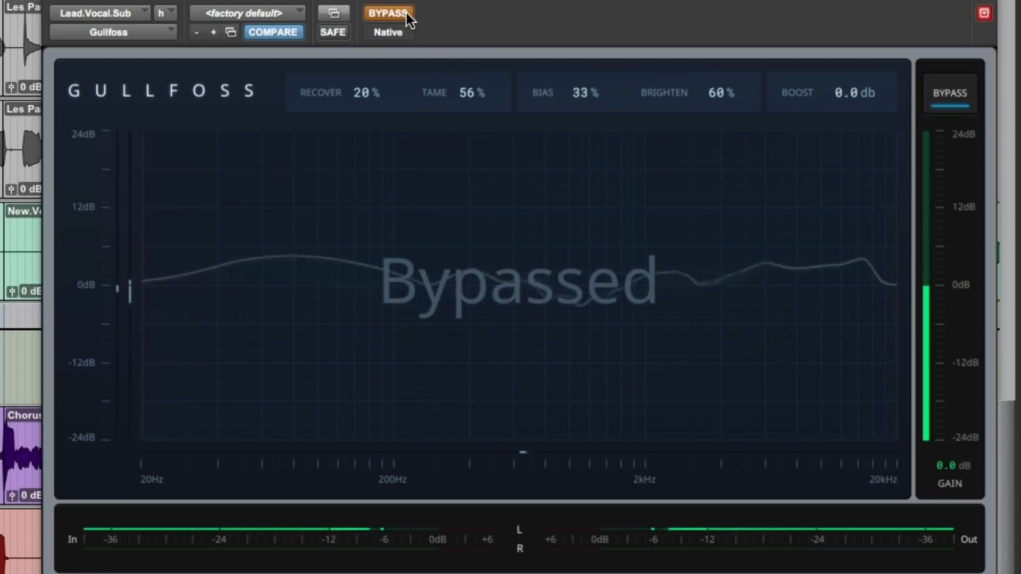
click(406, 13)
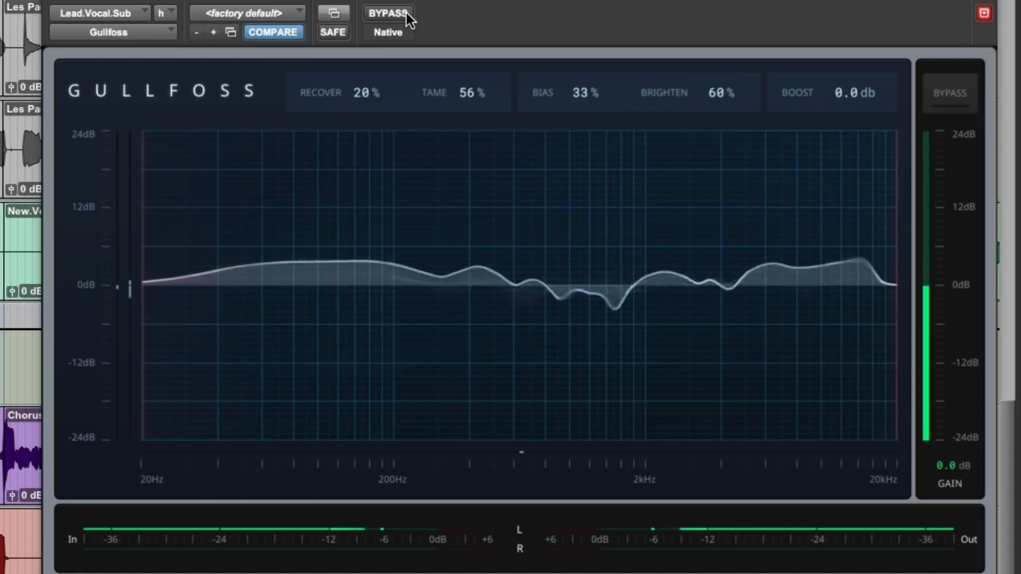
click(406, 13)
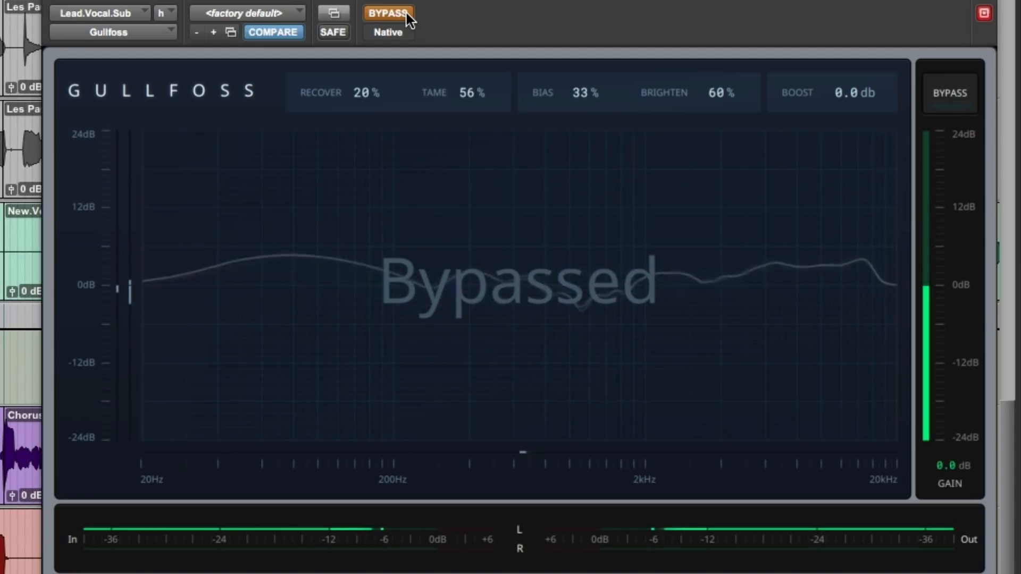
click(407, 12)
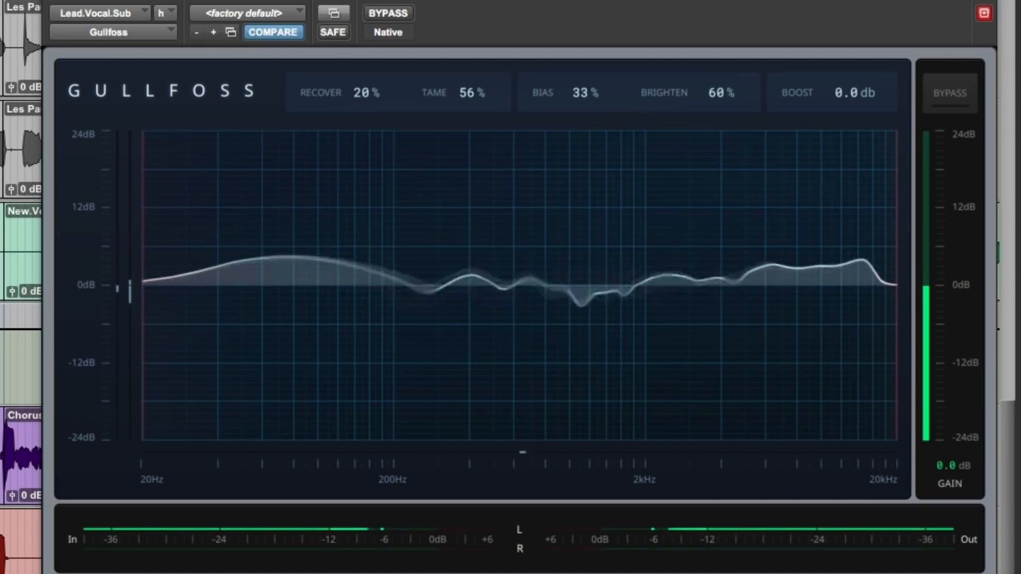
click(396, 12)
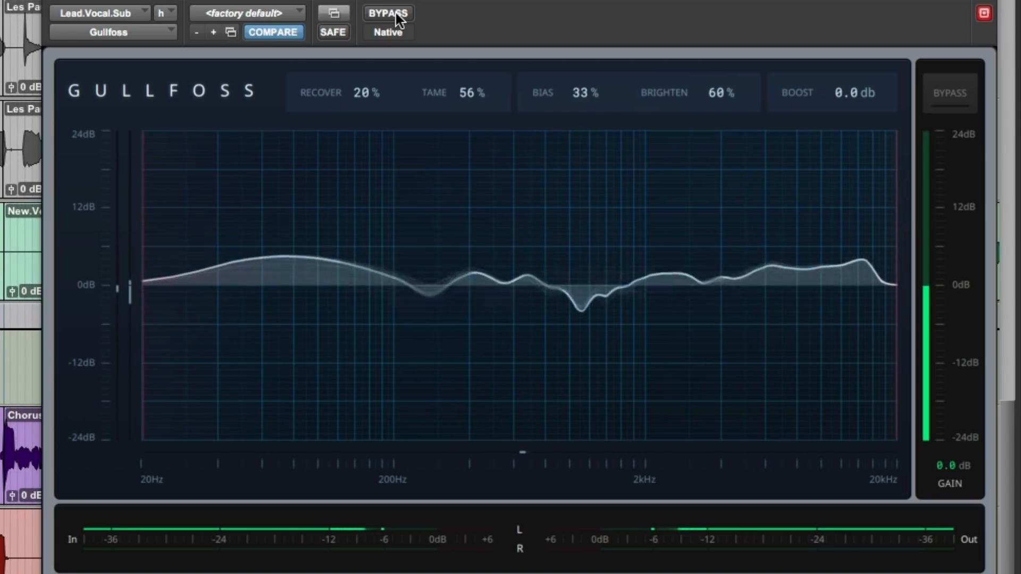
click(396, 13)
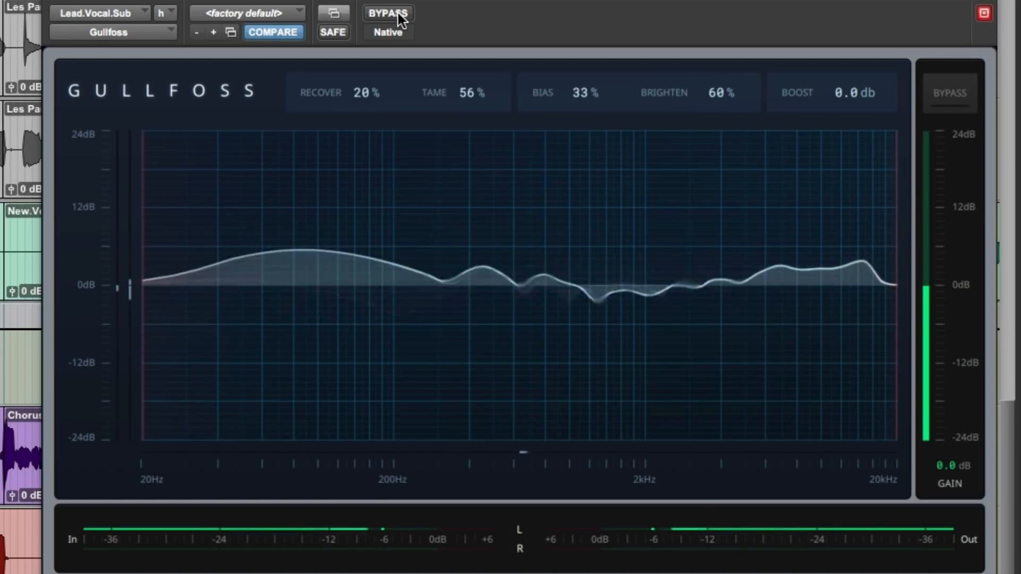
click(397, 13)
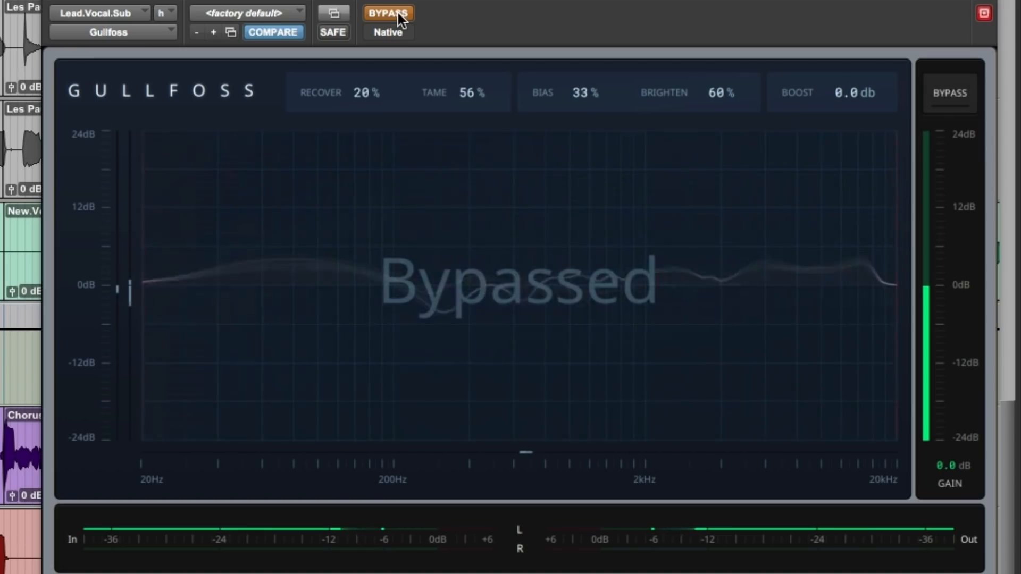
click(398, 13)
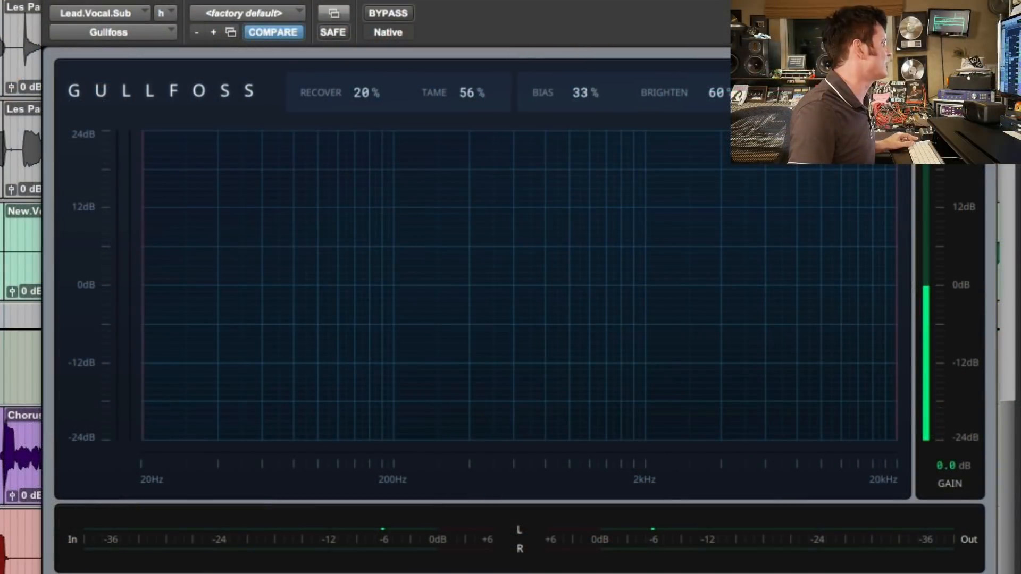
Restart the vocal passage and switch Gullfoss between bypassed and active to hear the tonal difference, ending with it active.
key(space)
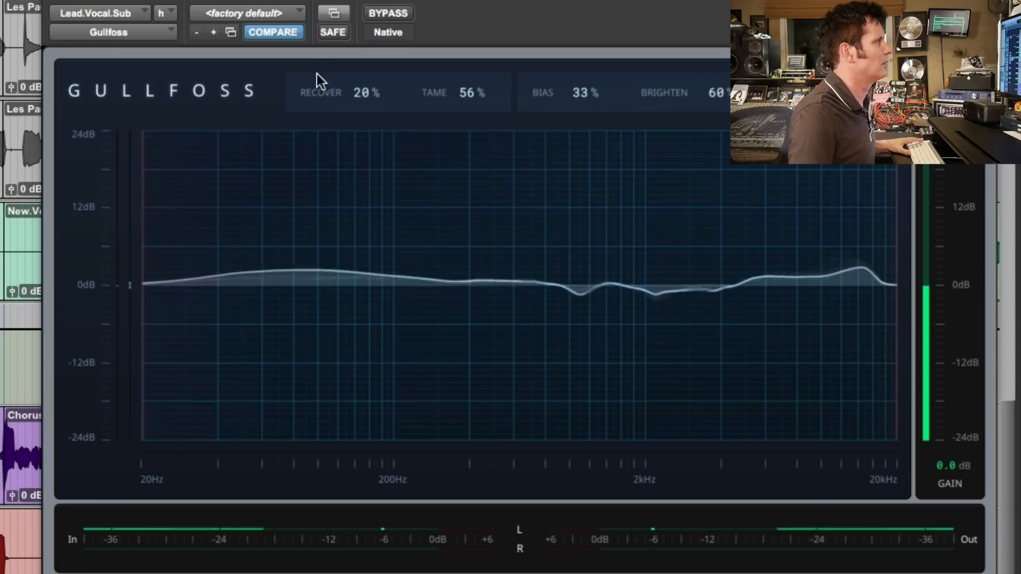
click(401, 15)
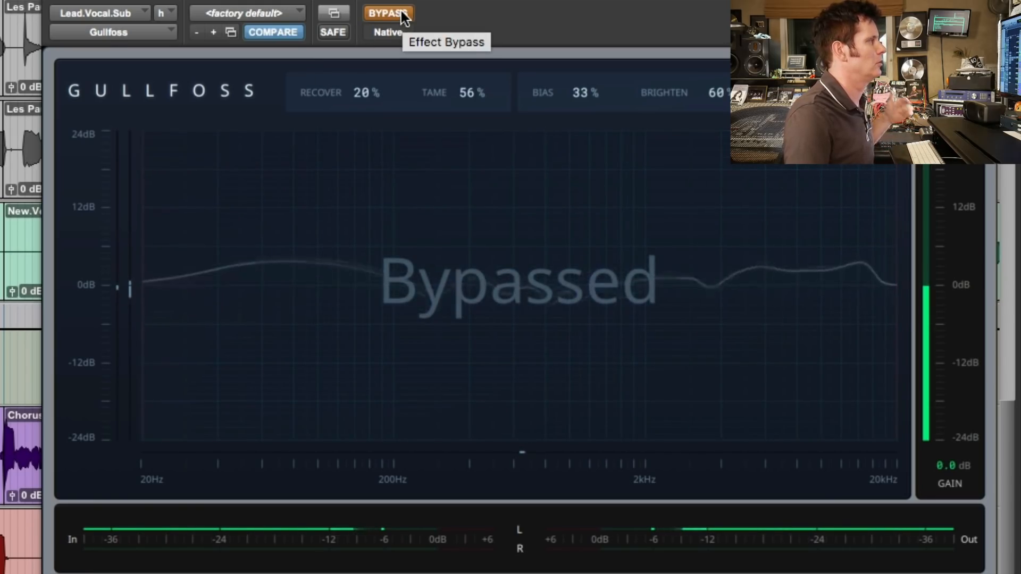
click(402, 12)
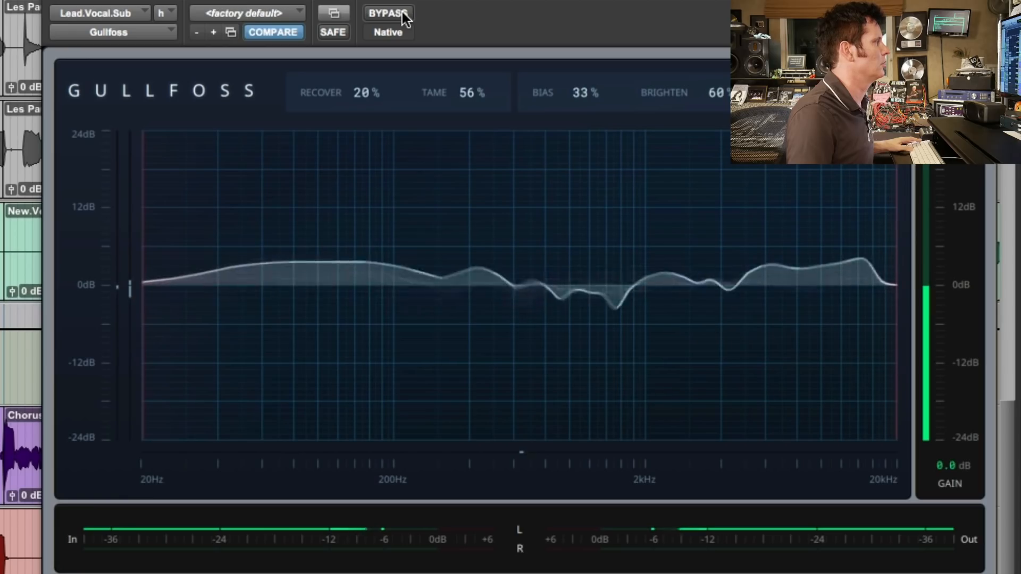
key(space)
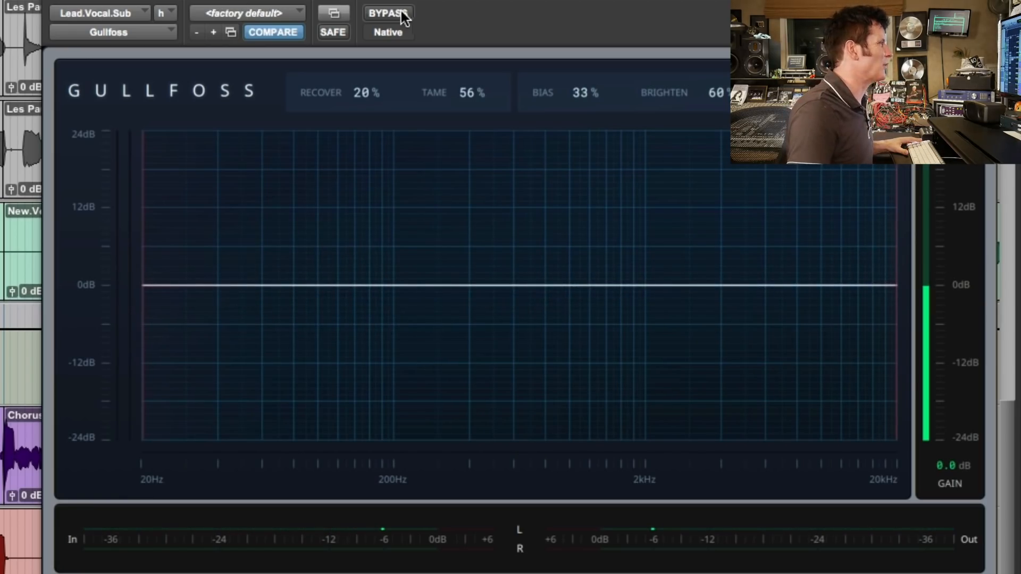
key(space)
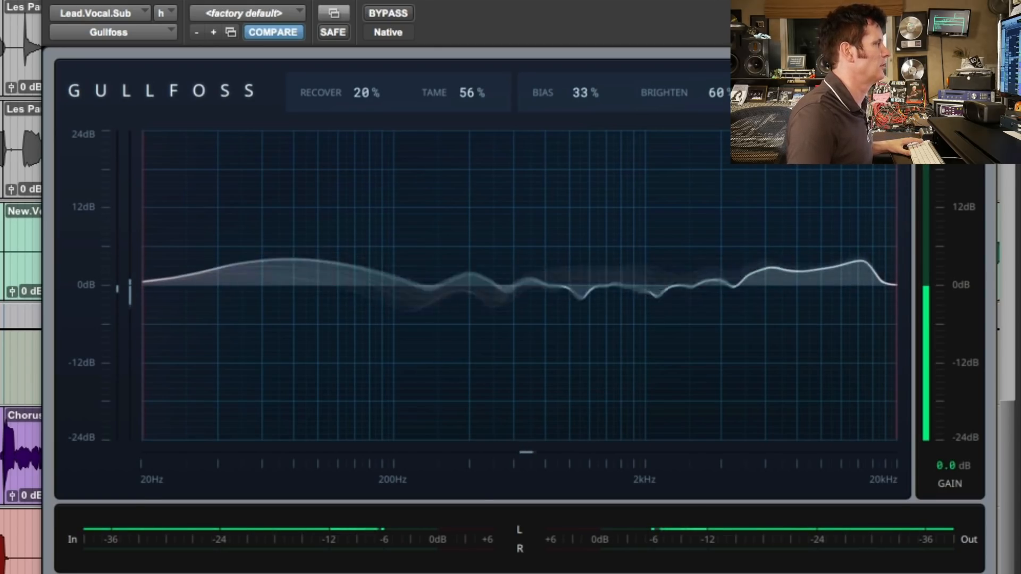
click(384, 15)
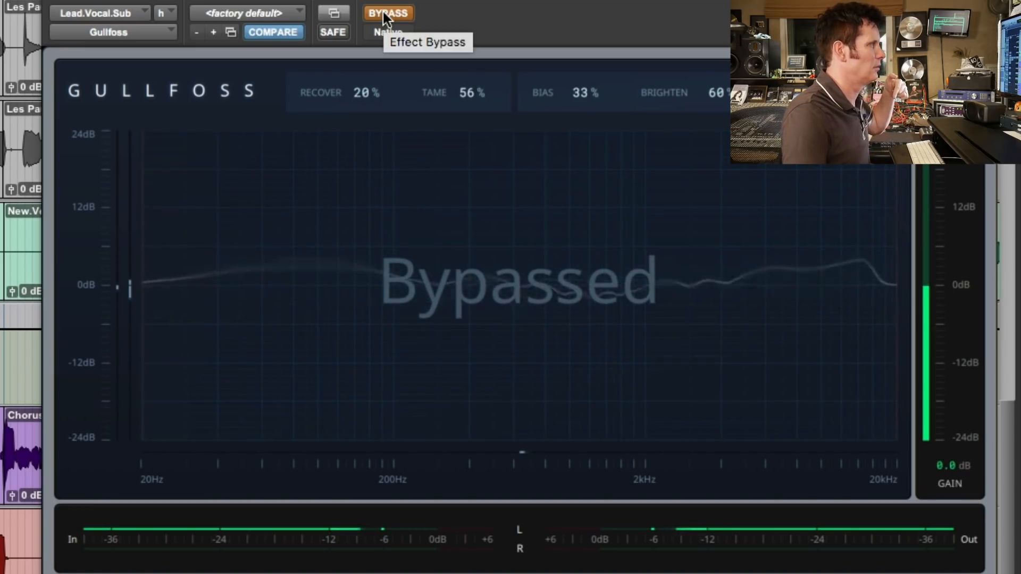
click(382, 13)
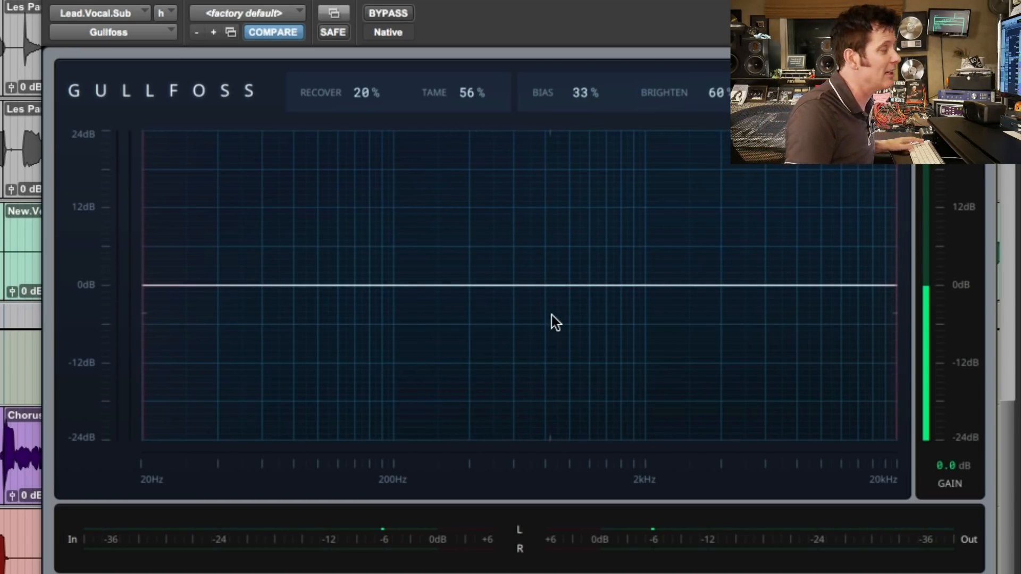
Play the vocal passage again, examine the Gullfoss curve in the low mids, and compare it against bypass.
key(space)
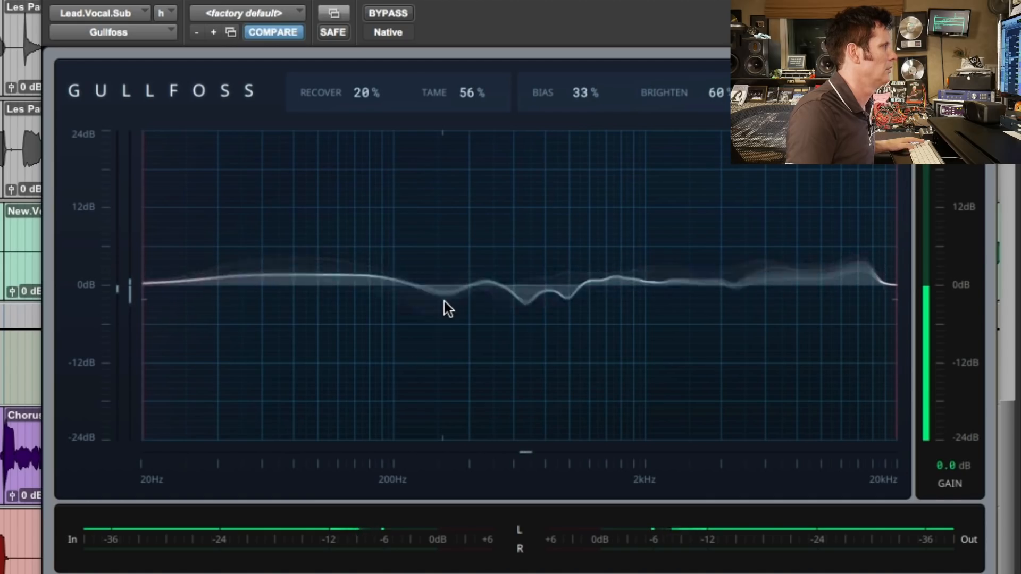
click(400, 14)
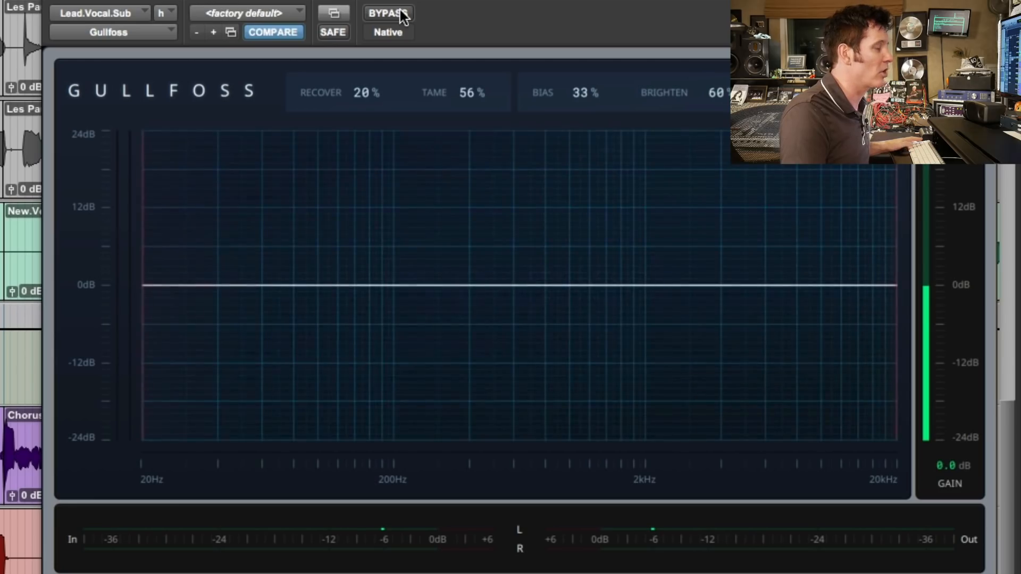
key(space)
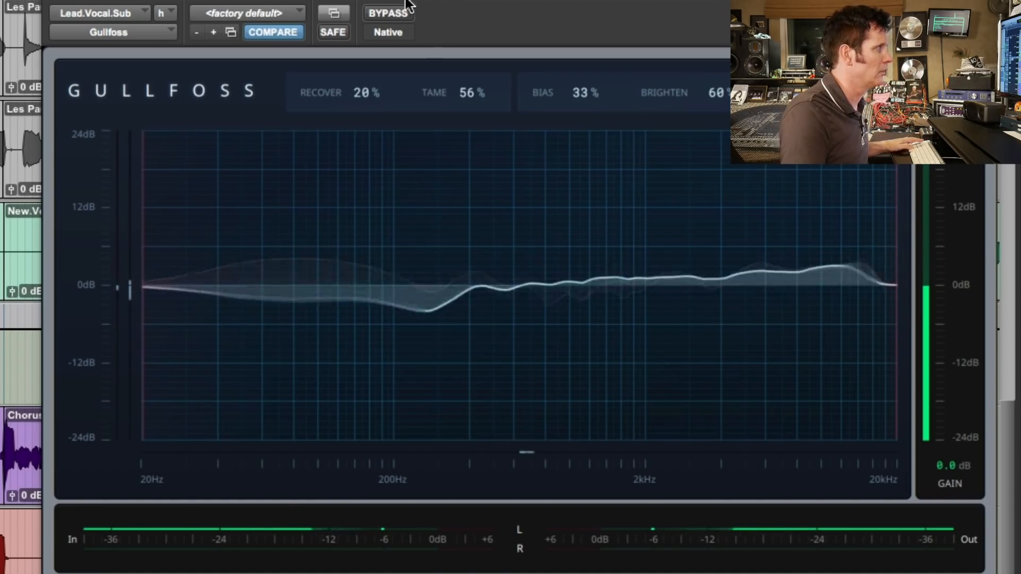
click(395, 17)
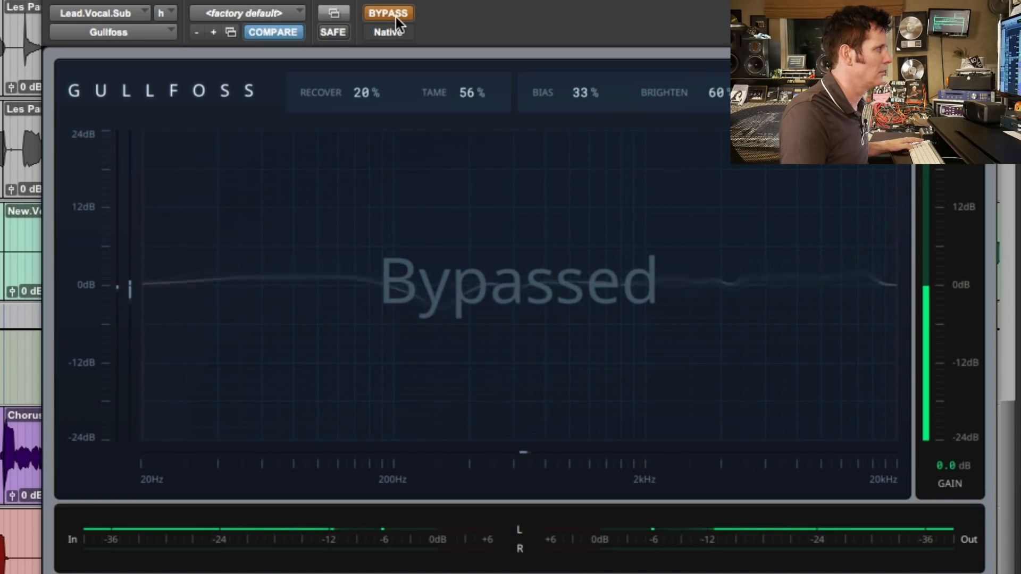
click(395, 17)
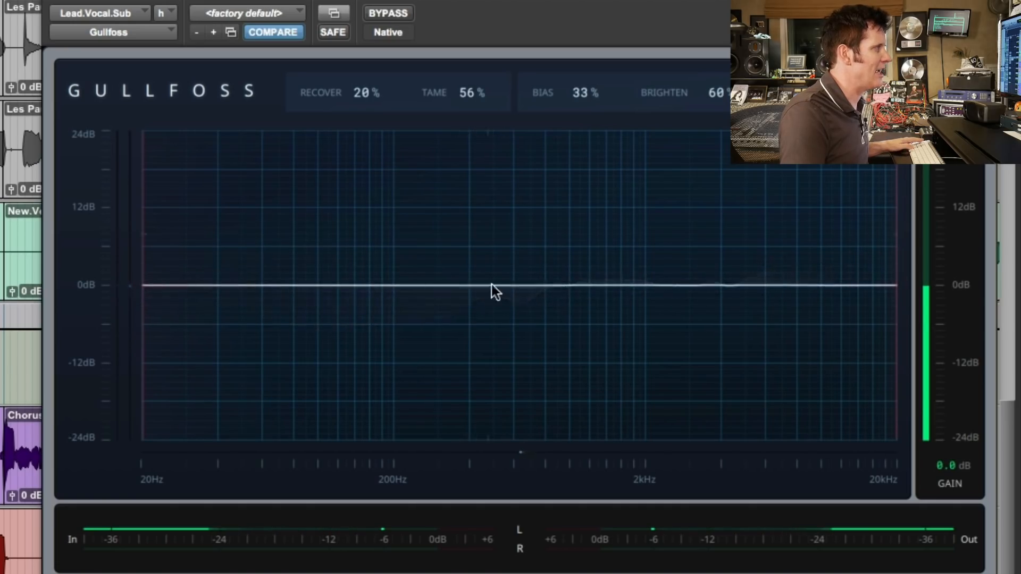
click(386, 14)
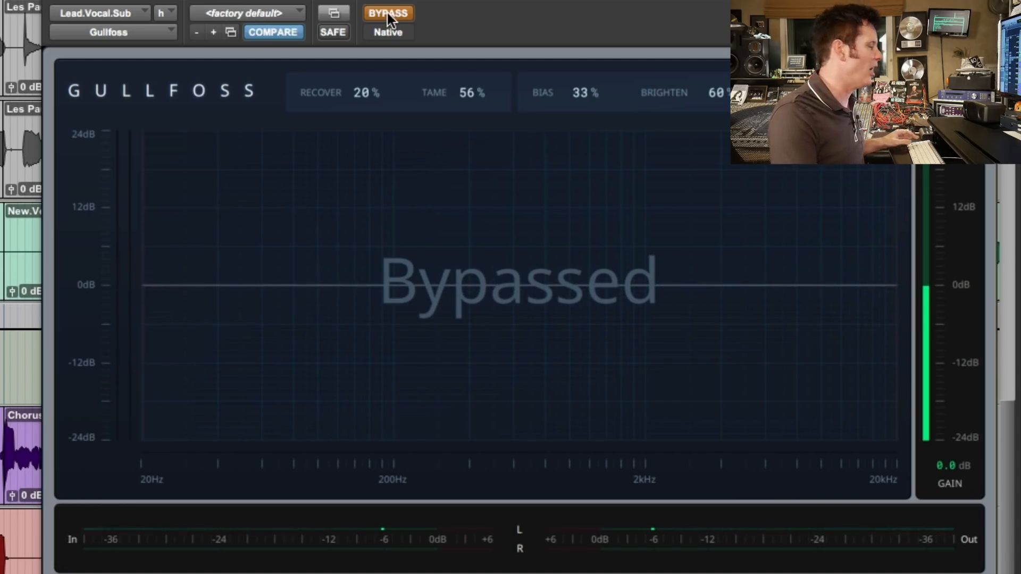
click(387, 12)
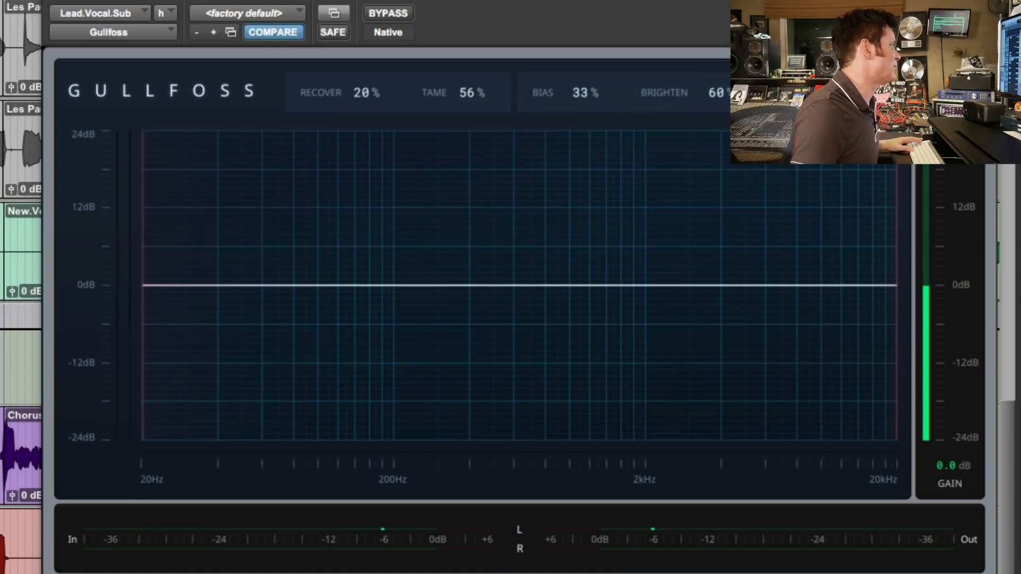
Raise Gullfoss Recover to 42% on the lead vocal submix during playback, and replay the passage.
key(space)
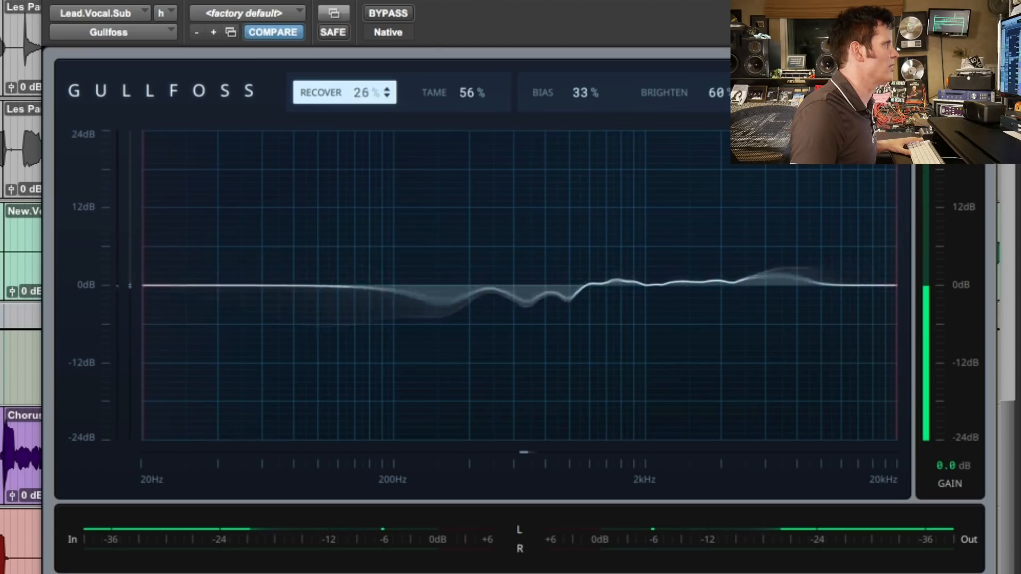
drag(367, 92, 366, 77)
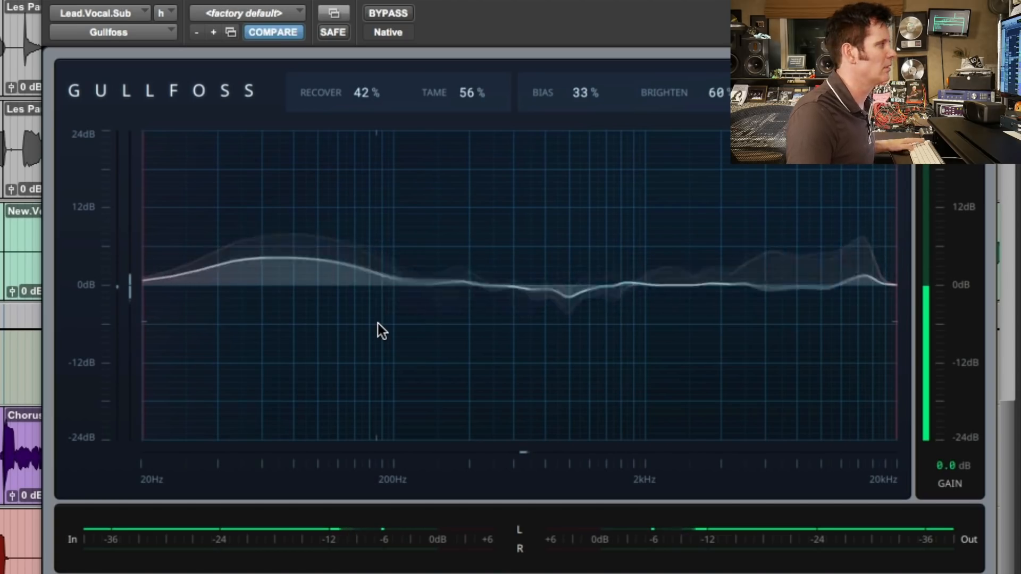
key(space)
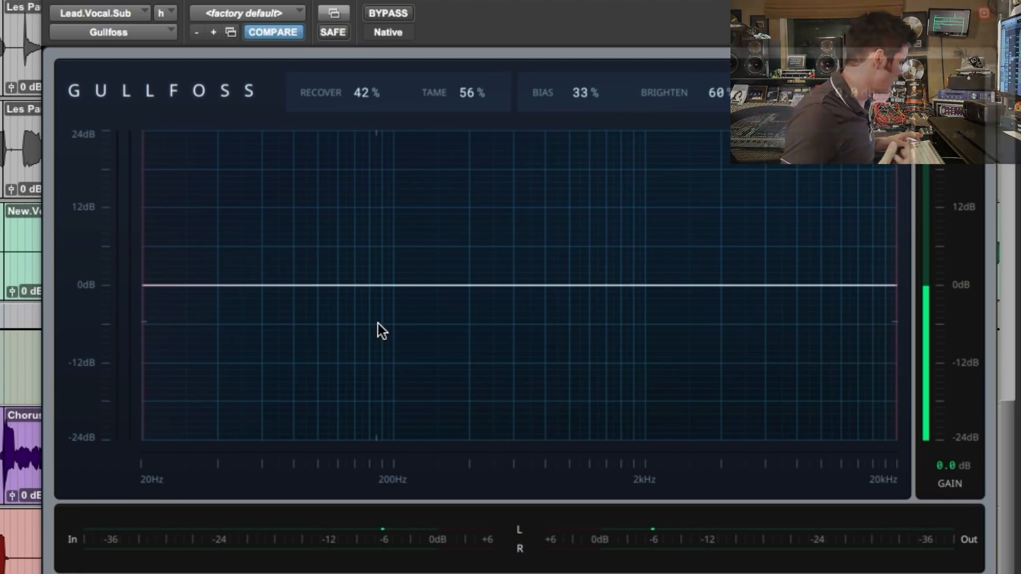
key(space)
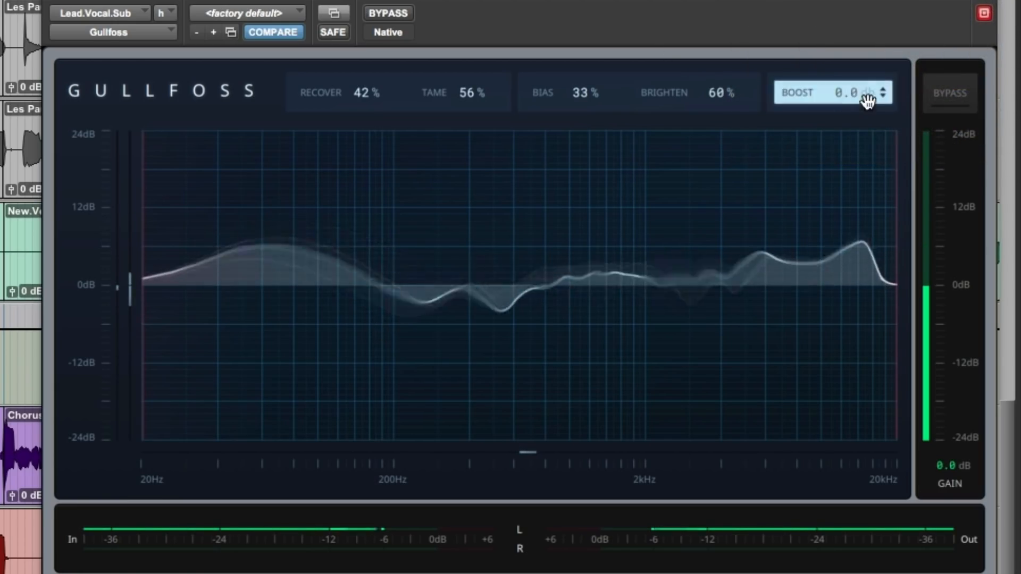